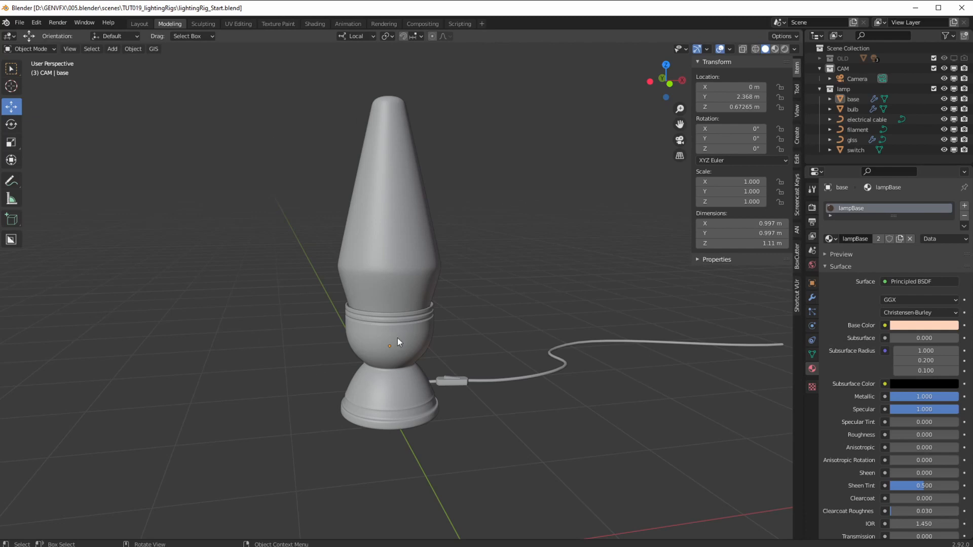
# Step: Inspect the lamp's glass, base, bulb and filament in wireframe shading
pyautogui.moveTo(315, 330)
pyautogui.mouseDown(button='middle')
pyautogui.moveTo(282, 310)
pyautogui.moveTo(319, 326)
pyautogui.moveTo(312, 367)
pyautogui.moveTo(318, 321)
pyautogui.mouseUp(button='middle')
pyautogui.press('z')
pyautogui.press('4')
pyautogui.moveTo(290, 184); pyautogui.dragTo(339, 223)
pyautogui.moveTo(395, 284); pyautogui.dragTo(360, 358, button='middle')
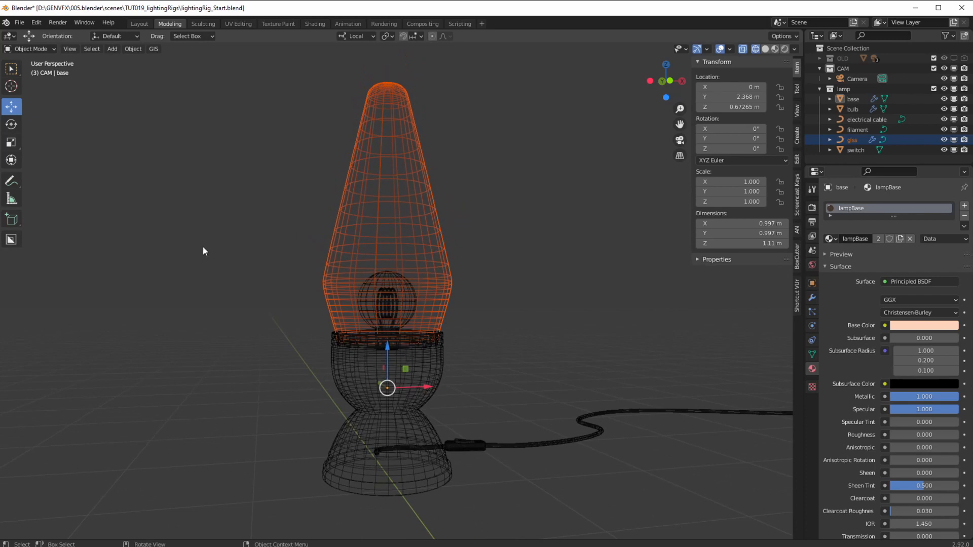
pyautogui.click(348, 440)
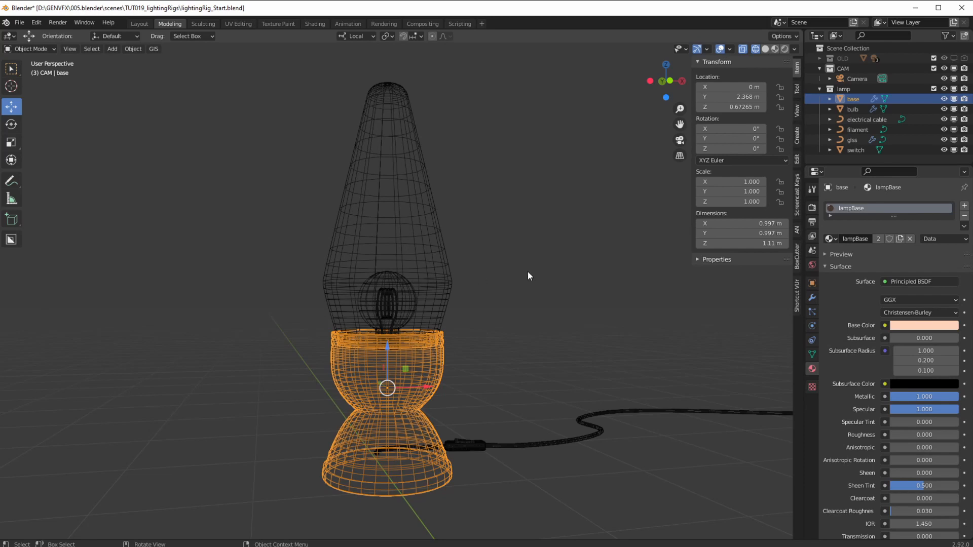
pyautogui.click(851, 109)
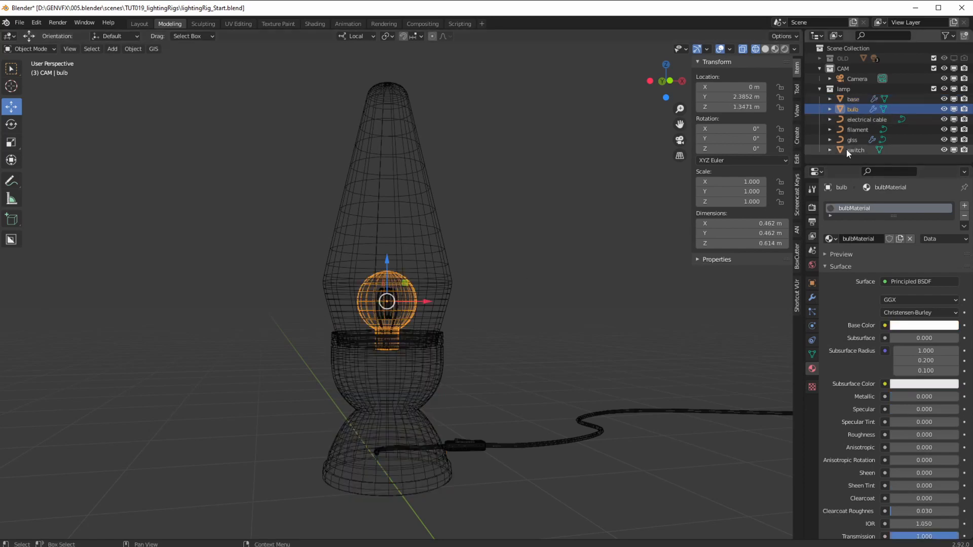
pyautogui.click(862, 129)
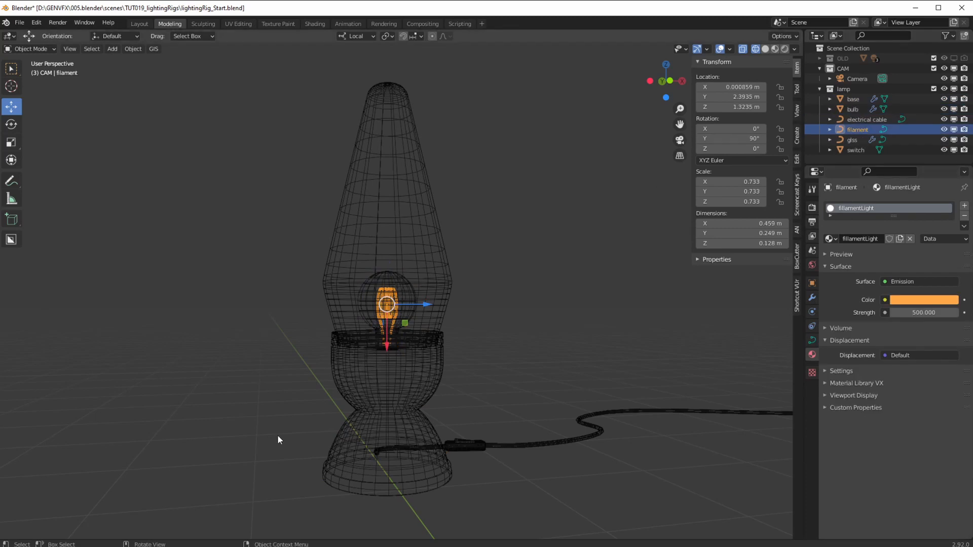
pyautogui.moveTo(346, 445)
pyautogui.mouseDown(button='middle')
pyautogui.moveTo(336, 439)
pyautogui.moveTo(341, 446)
pyautogui.mouseUp(button='middle')
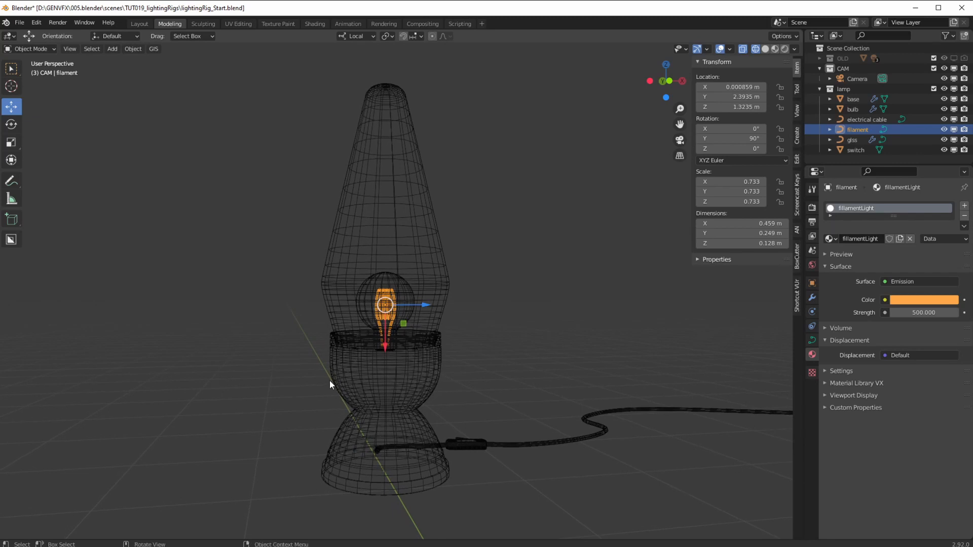
# Step: Test-render the lamp before and after setting the world background strength to 0
pyautogui.press('F12')
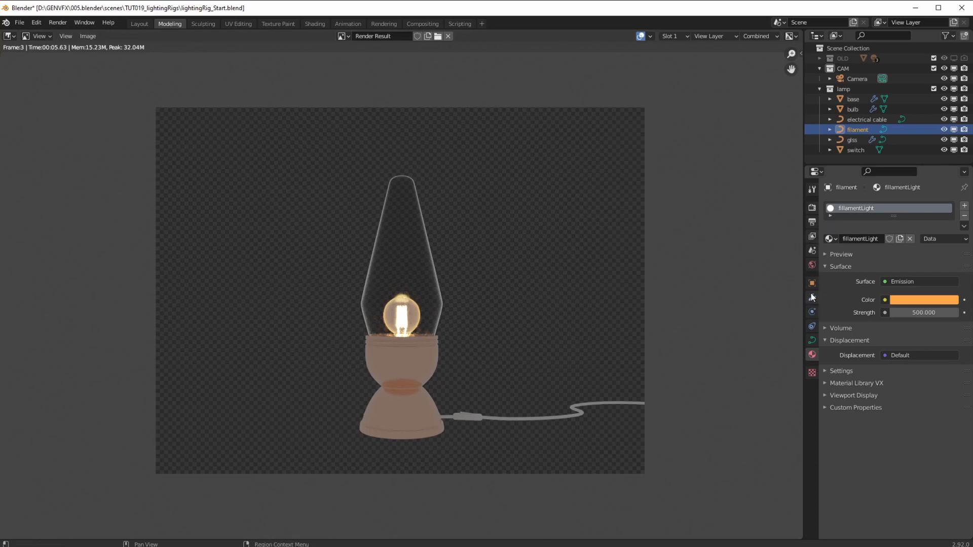
pyautogui.click(812, 264)
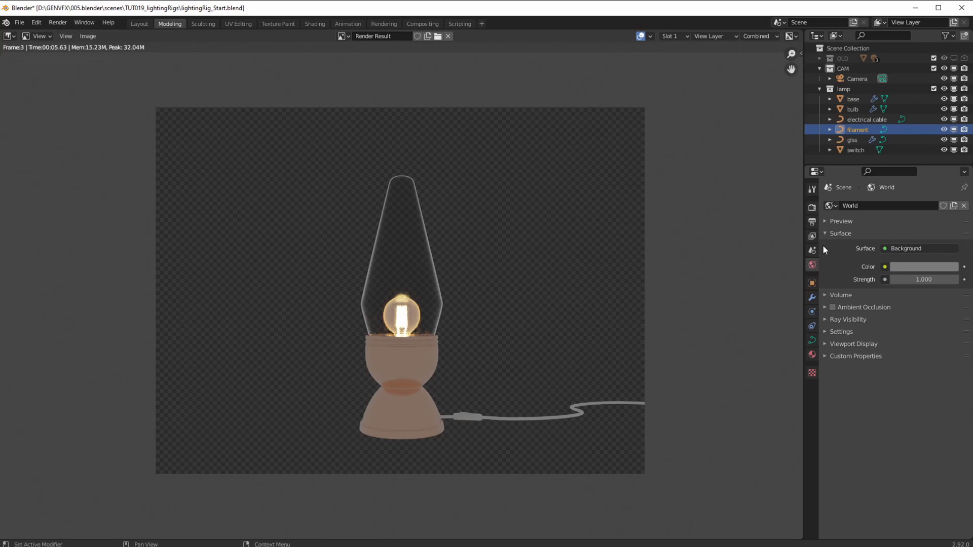
pyautogui.moveTo(926, 283); pyautogui.dragTo(769, 289)
pyautogui.moveTo(923, 282); pyautogui.dragTo(737, 272)
pyautogui.press('F12')
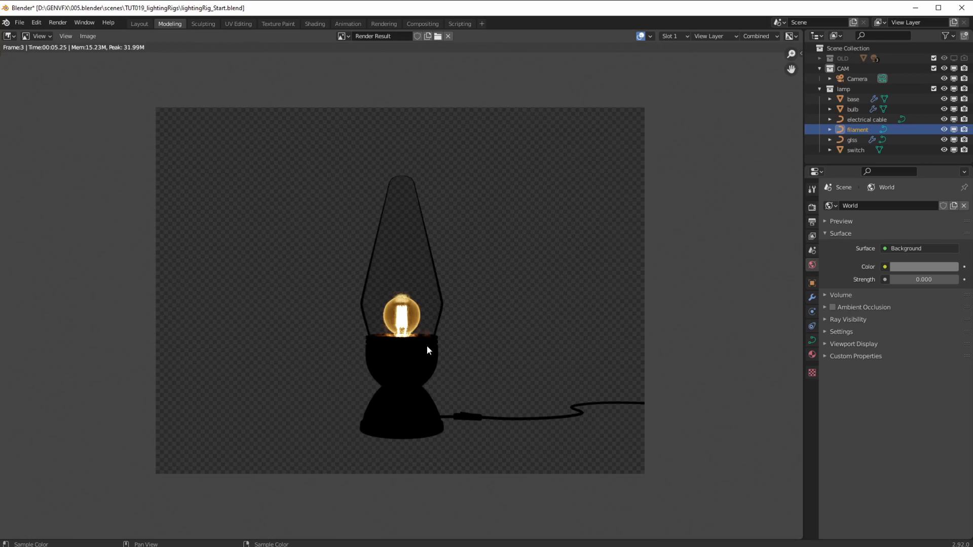
# Step: Set the world background strength to 1
pyautogui.click(912, 280)
pyautogui.write('1')
pyautogui.press('Return')
# Step: Switch to the Layout workspace and display the lamp and camera in solid shading
pyautogui.click(203, 23)
pyautogui.click(139, 24)
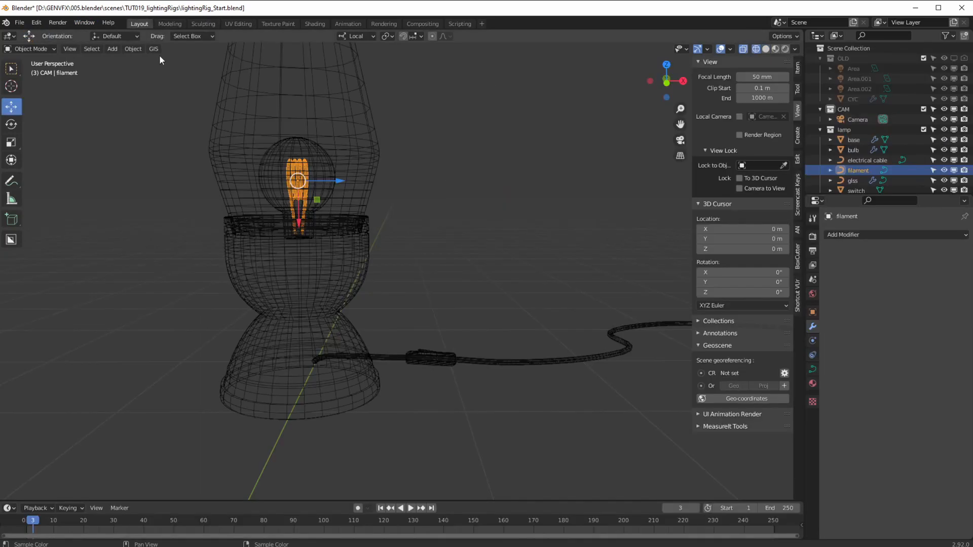
pyautogui.moveTo(299, 328); pyautogui.dragTo(264, 329, button='middle')
pyautogui.scroll(-2, 317, 338)
pyautogui.keyDown('shift'); pyautogui.moveTo(345, 289); pyautogui.dragTo(313, 340, button='middle'); pyautogui.keyUp('shift')
pyautogui.scroll(-4, 313, 345)
pyautogui.moveTo(313, 382)
pyautogui.mouseDown(button='middle')
pyautogui.moveTo(323, 387)
pyautogui.moveTo(285, 370)
pyautogui.moveTo(313, 391)
pyautogui.moveTo(369, 368)
pyautogui.moveTo(383, 400)
pyautogui.moveTo(309, 397)
pyautogui.mouseUp(button='middle')
pyautogui.press('z')
pyautogui.press('6')
pyautogui.moveTo(309, 397)
pyautogui.keyDown('ctrl'); pyautogui.mouseDown(button='middle')
pyautogui.moveTo(327, 346)
pyautogui.moveTo(346, 333)
pyautogui.moveTo(336, 375)
pyautogui.moveTo(271, 359)
pyautogui.moveTo(220, 322)
pyautogui.moveTo(235, 358)
pyautogui.moveTo(269, 381)
pyautogui.moveTo(278, 402)
pyautogui.moveTo(283, 392)
pyautogui.moveTo(257, 363)
pyautogui.moveTo(302, 390)
pyautogui.moveTo(362, 394)
pyautogui.moveTo(307, 397)
pyautogui.mouseUp(button='middle'); pyautogui.keyUp('ctrl')
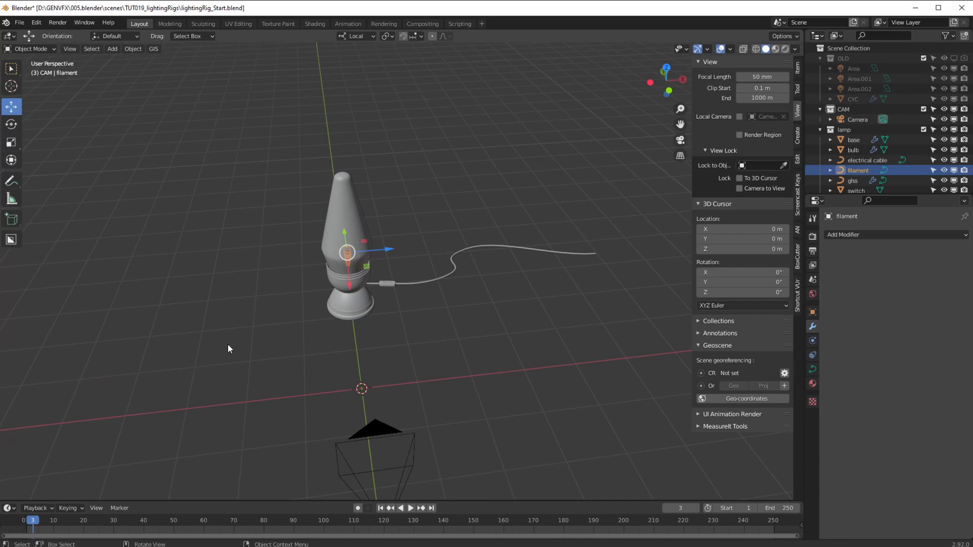
pyautogui.moveTo(231, 252); pyautogui.dragTo(250, 350, button='middle')
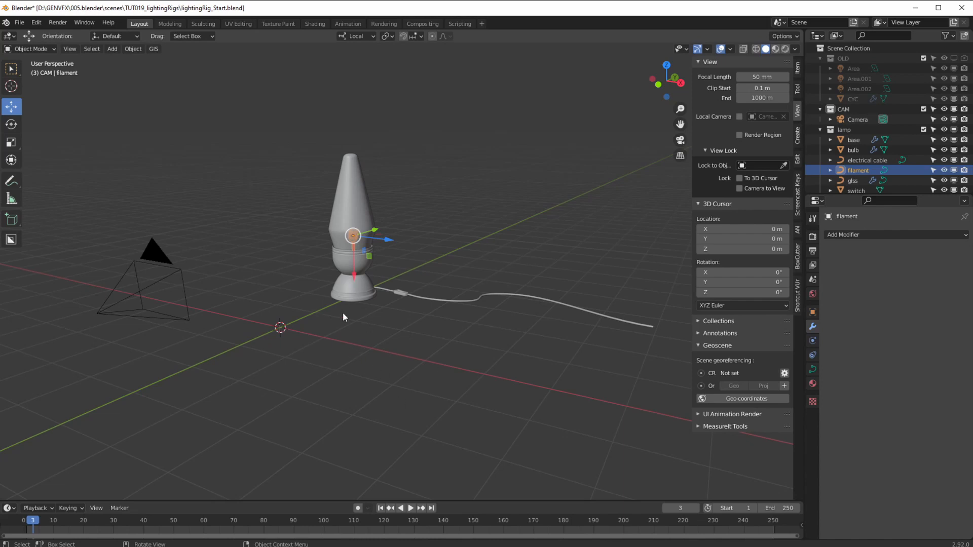
pyautogui.moveTo(320, 351); pyautogui.dragTo(287, 373, button='middle')
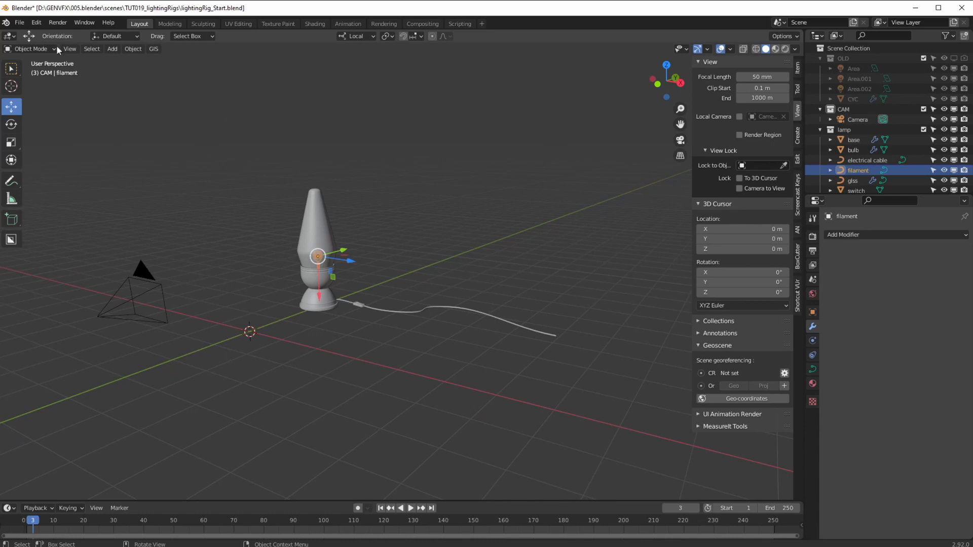
# Step: Collapse the OLD and lamp collections and create a new top-level collection named envLights
pyautogui.click(821, 58)
pyautogui.click(822, 89)
pyautogui.click(821, 88)
pyautogui.click(878, 142)
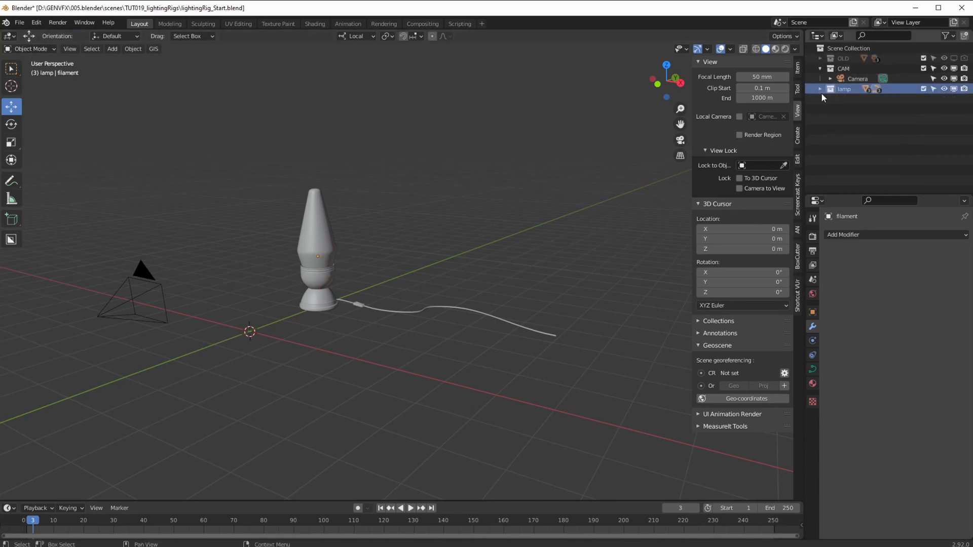
pyautogui.click(964, 36)
pyautogui.doubleClick(844, 100)
pyautogui.write('env')
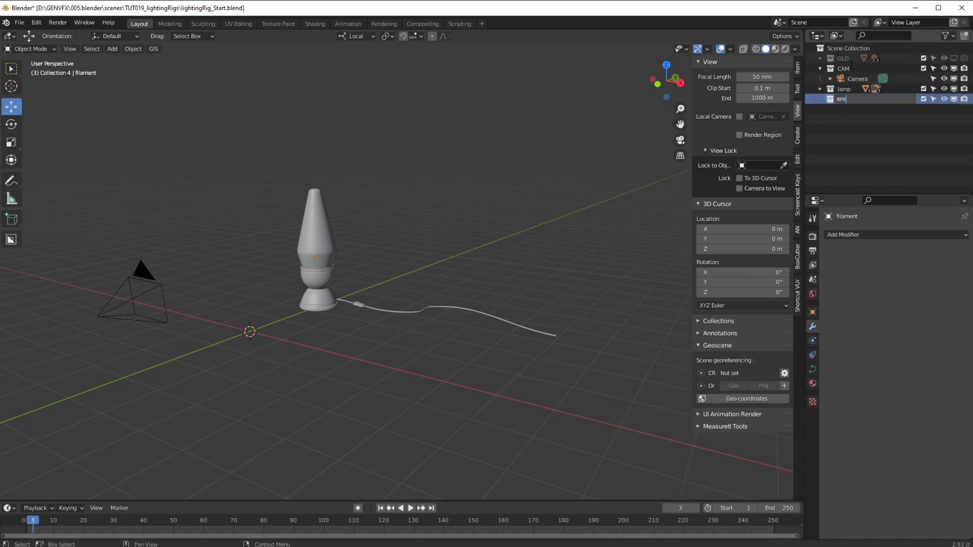
pyautogui.write('Lights')
pyautogui.press('Return')
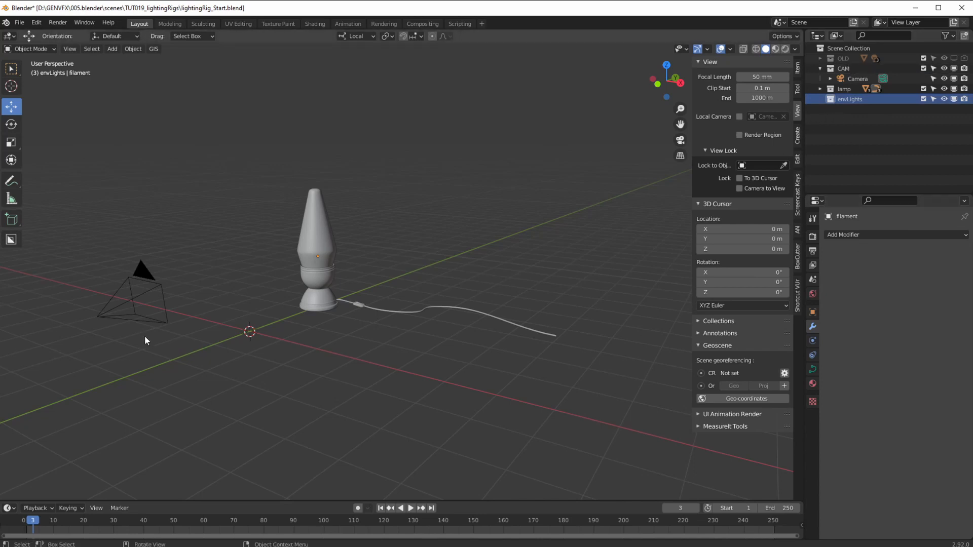
# Step: Add a cube to the envLights collection and move its mesh up 1 m in Edit Mode
pyautogui.click(114, 51)
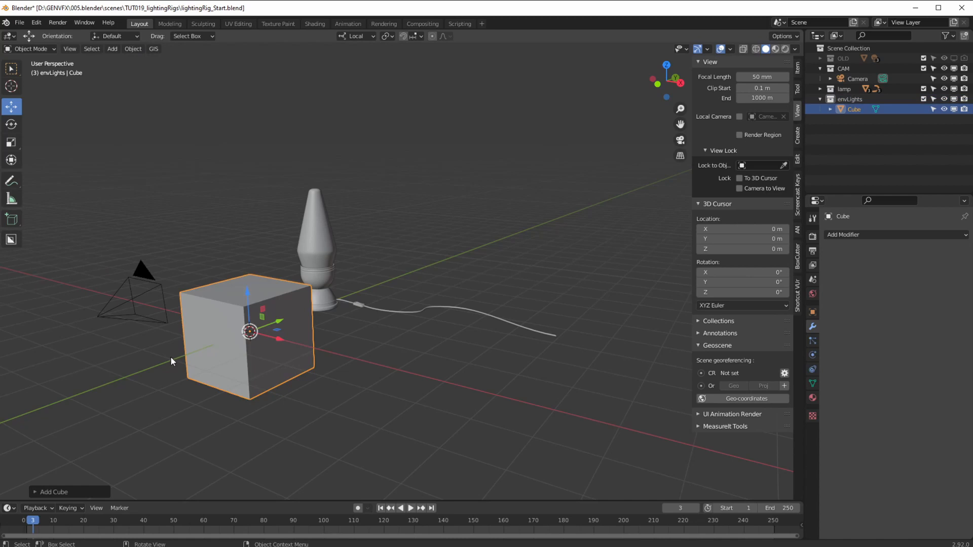
pyautogui.moveTo(145, 246); pyautogui.dragTo(176, 303, button='middle')
pyautogui.press('Tab')
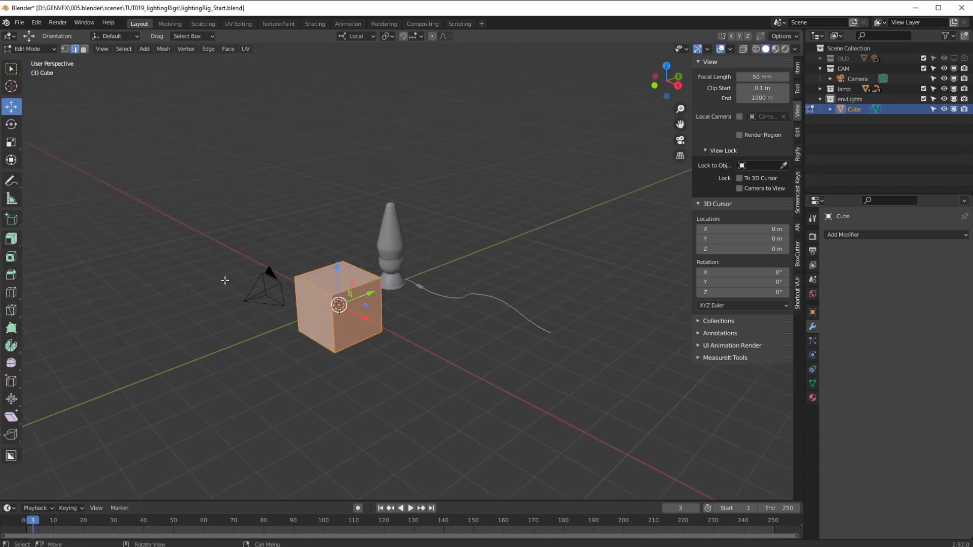
pyautogui.write('gz1')
pyautogui.press('Return')
# Step: Return to Object Mode and move the cube along its Y axis to a spot behind the lamp
pyautogui.moveTo(309, 350); pyautogui.dragTo(350, 315, button='middle')
pyautogui.click(31, 49)
pyautogui.click(28, 59)
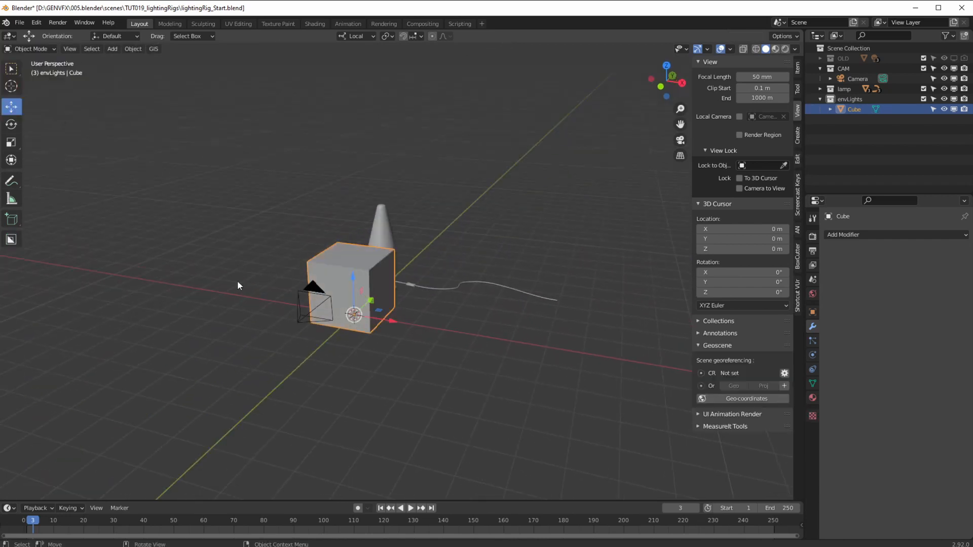
pyautogui.moveTo(237, 281); pyautogui.dragTo(167, 272, button='middle')
pyautogui.moveTo(381, 294); pyautogui.dragTo(551, 287)
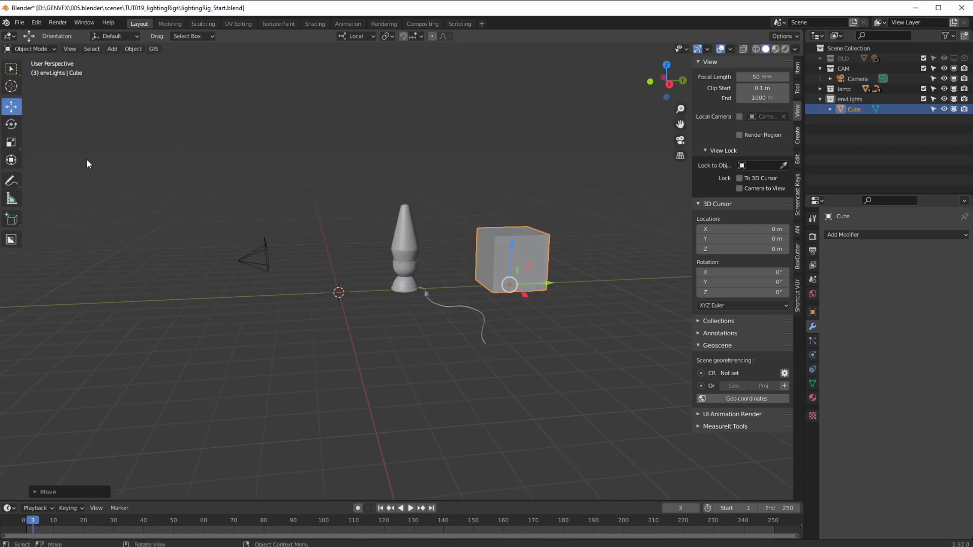
# Step: Return to the Modeling workspace, close the render result and split the viewport into a quad view
pyautogui.click(168, 23)
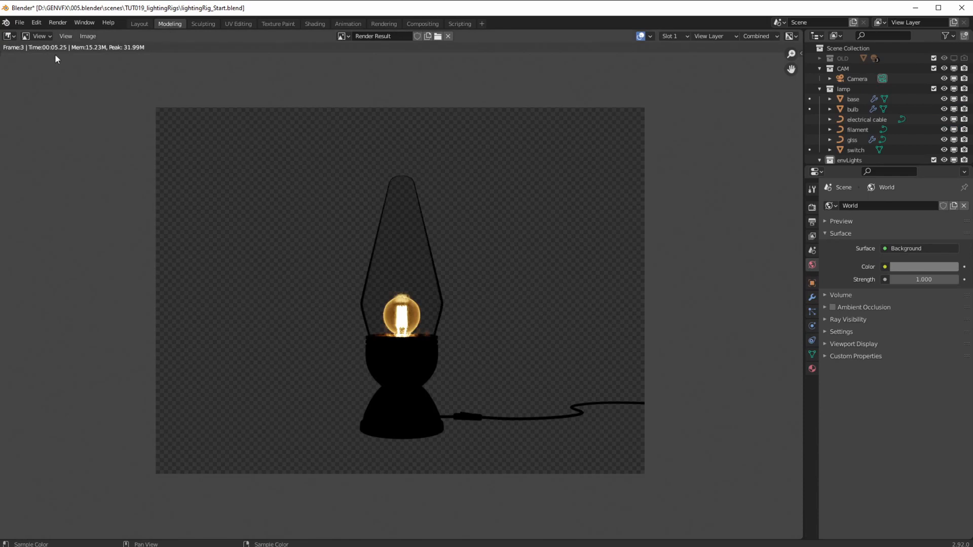
pyautogui.press('Escape')
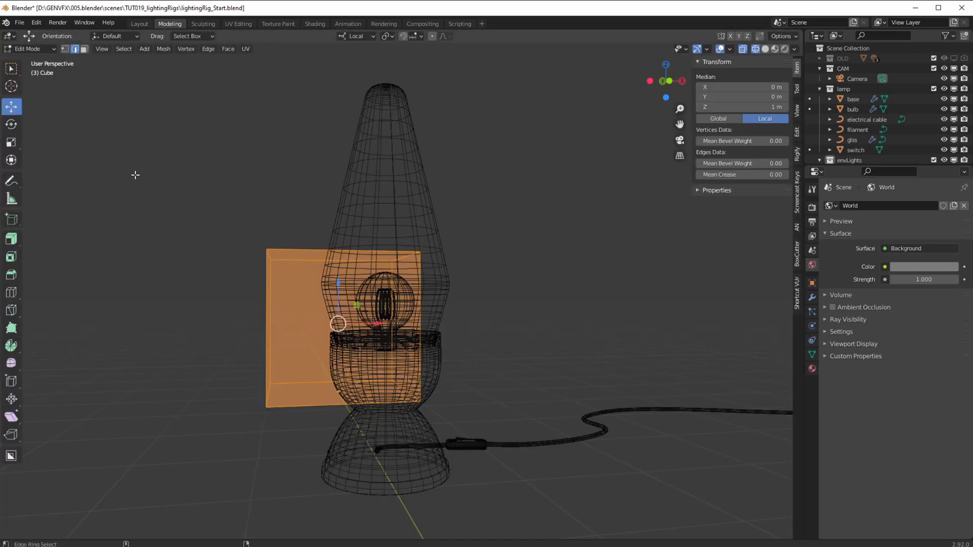
pyautogui.hotkey('ctrl', 'alt', 'q')
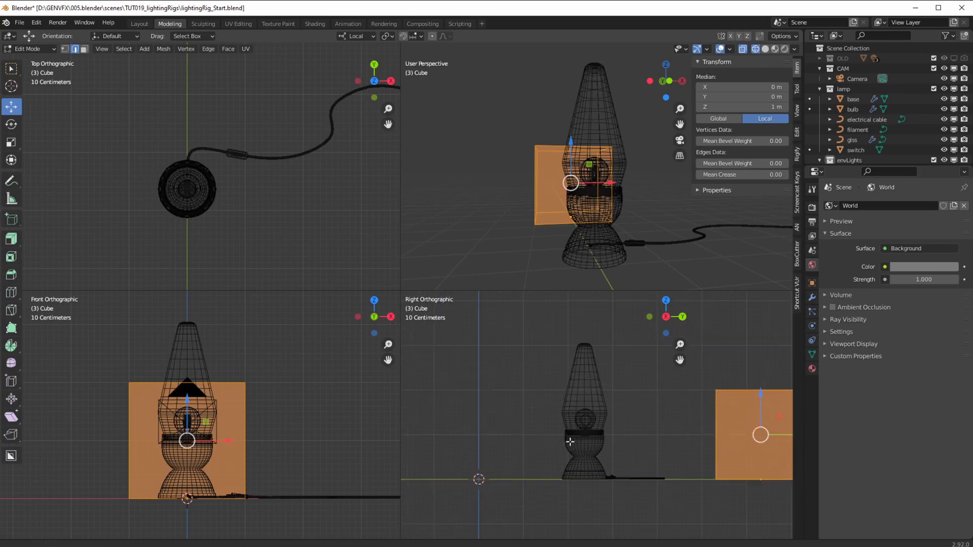
pyautogui.scroll(3, 570, 442)
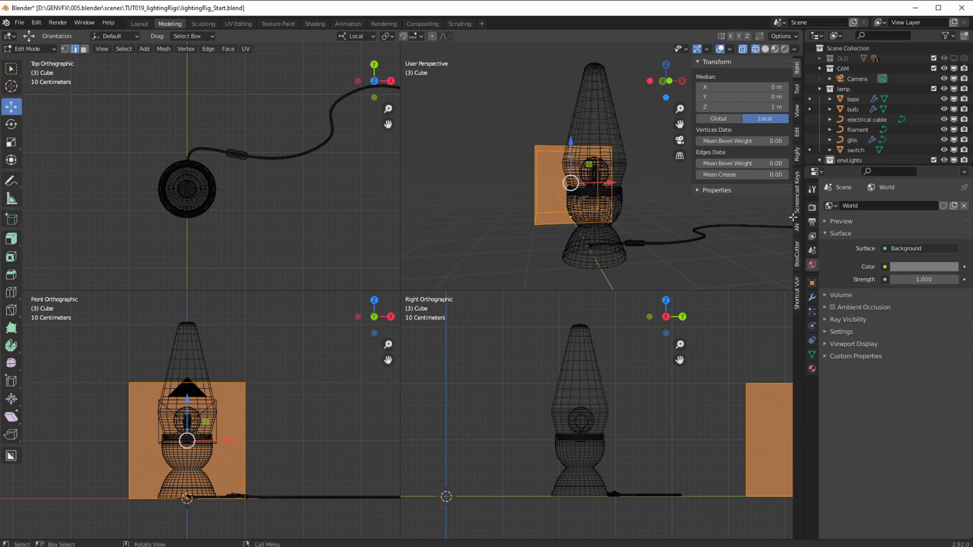
# Step: Enable the quad view's Box option so the orthographic views stay synchronized around the lamp and cube
pyautogui.click(797, 111)
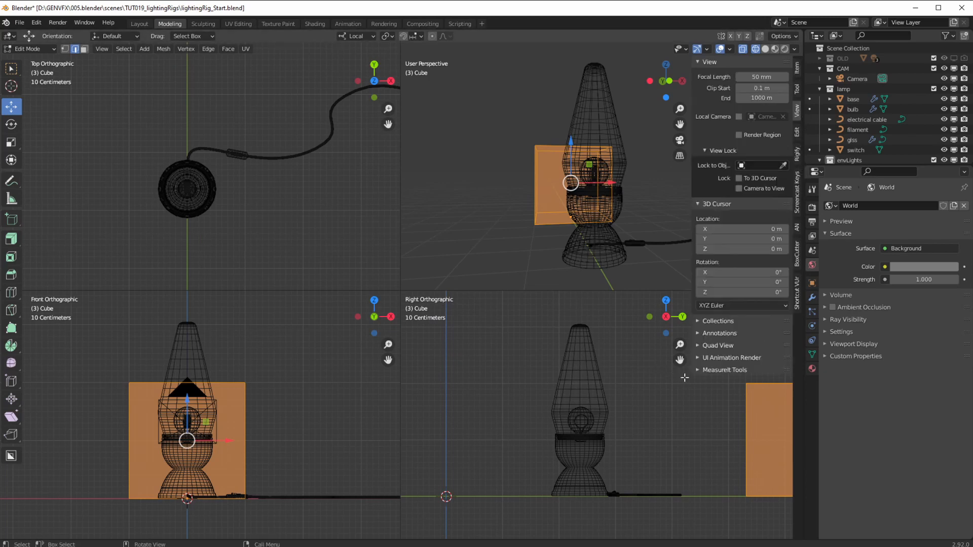
pyautogui.click(698, 346)
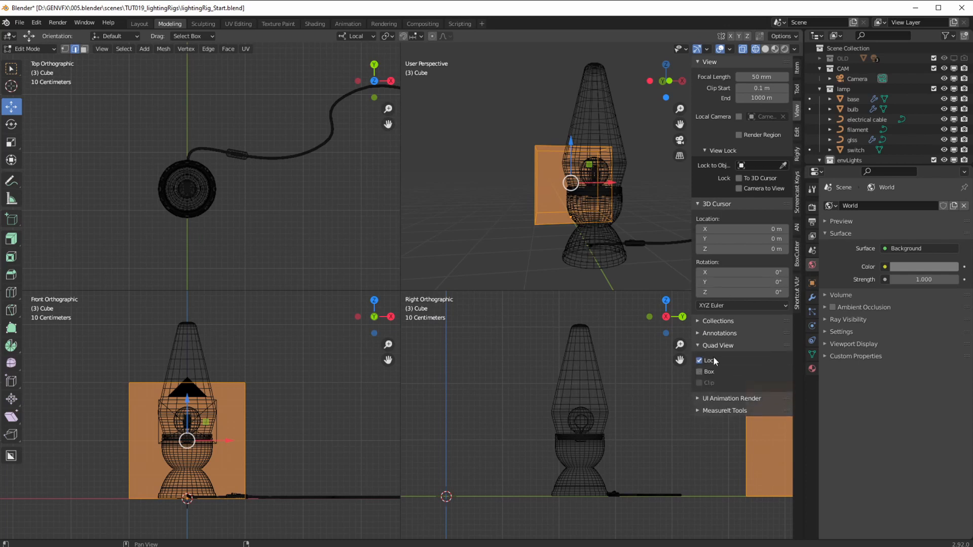
pyautogui.click(699, 370)
pyautogui.scroll(-1, 520, 404)
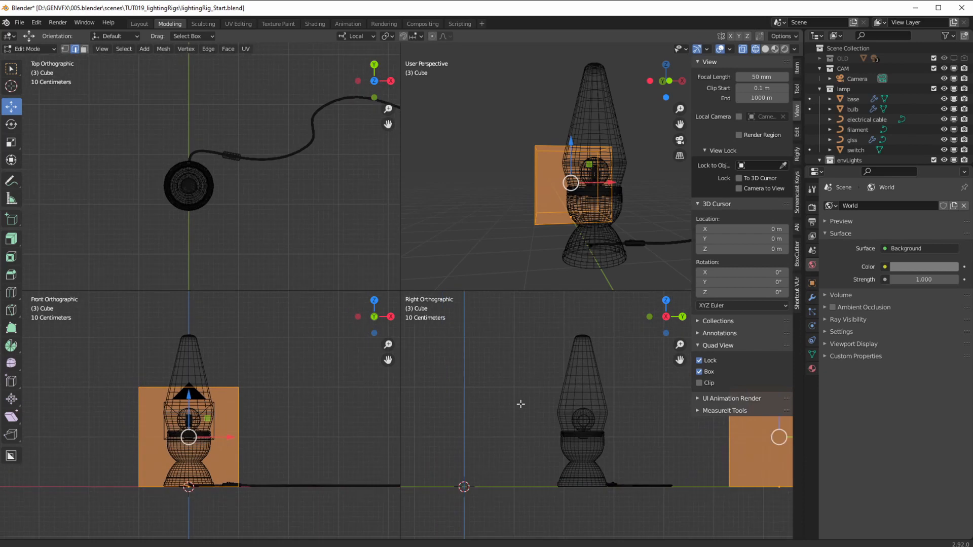
pyautogui.scroll(-5, 520, 404)
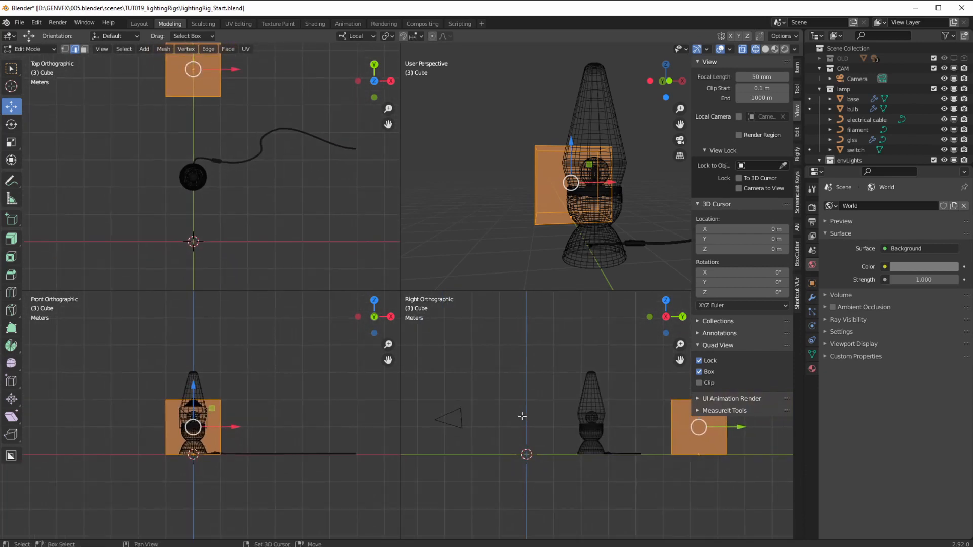
pyautogui.scroll(-3, 522, 416)
pyautogui.keyDown('shift'); pyautogui.moveTo(220, 158); pyautogui.dragTo(293, 265, button='middle'); pyautogui.keyUp('shift')
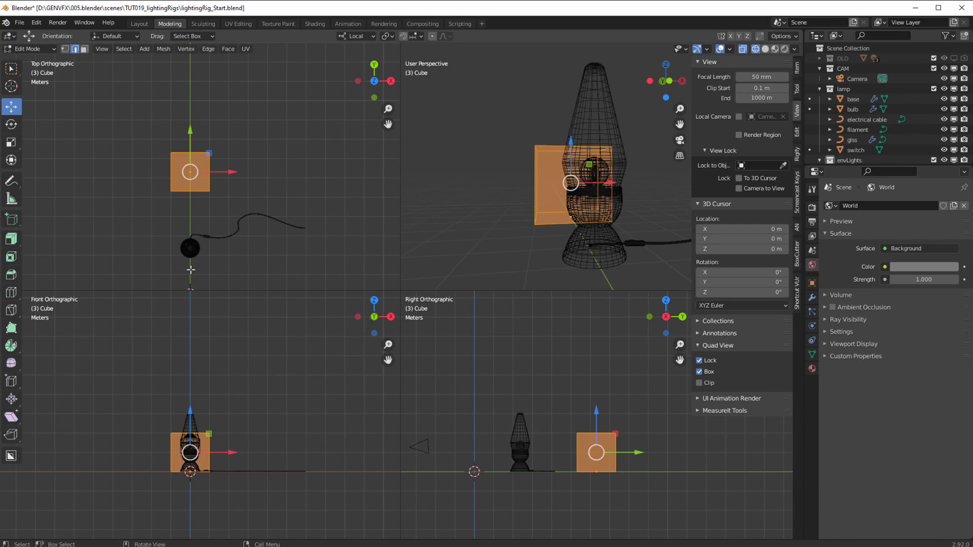
pyautogui.moveTo(157, 236)
pyautogui.keyDown('ctrl'); pyautogui.mouseDown(button='middle')
pyautogui.moveTo(160, 254)
pyautogui.moveTo(158, 224)
pyautogui.mouseUp(button='middle'); pyautogui.keyUp('ctrl')
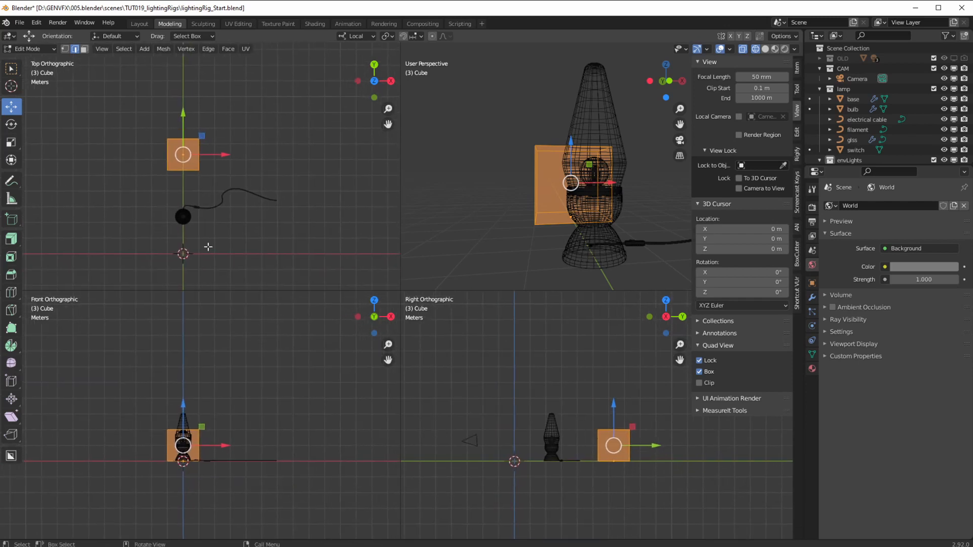
# Step: Switch to face selection mode and box-select faces of the cube in the right orthographic view
pyautogui.click(85, 49)
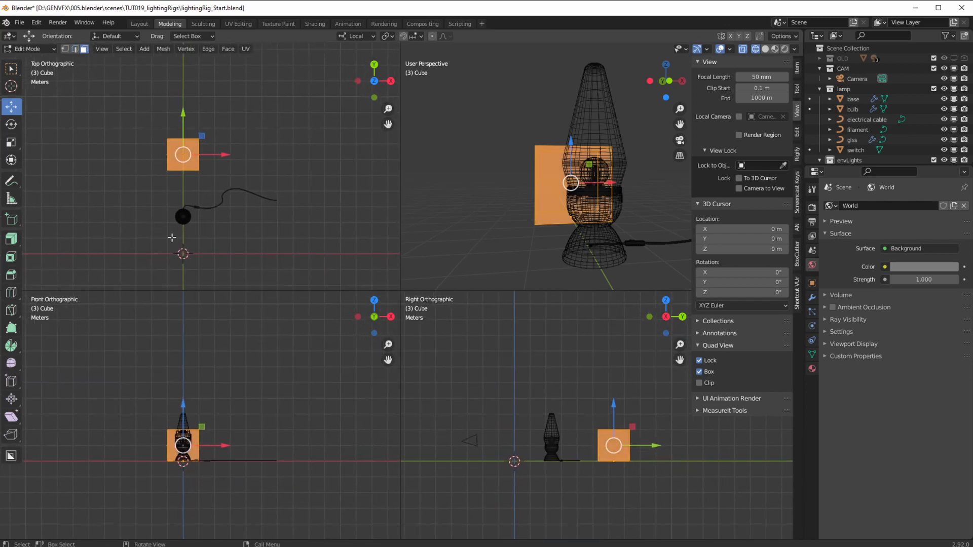
pyautogui.moveTo(581, 393); pyautogui.dragTo(618, 455)
pyautogui.moveTo(506, 266); pyautogui.dragTo(553, 261, button='middle')
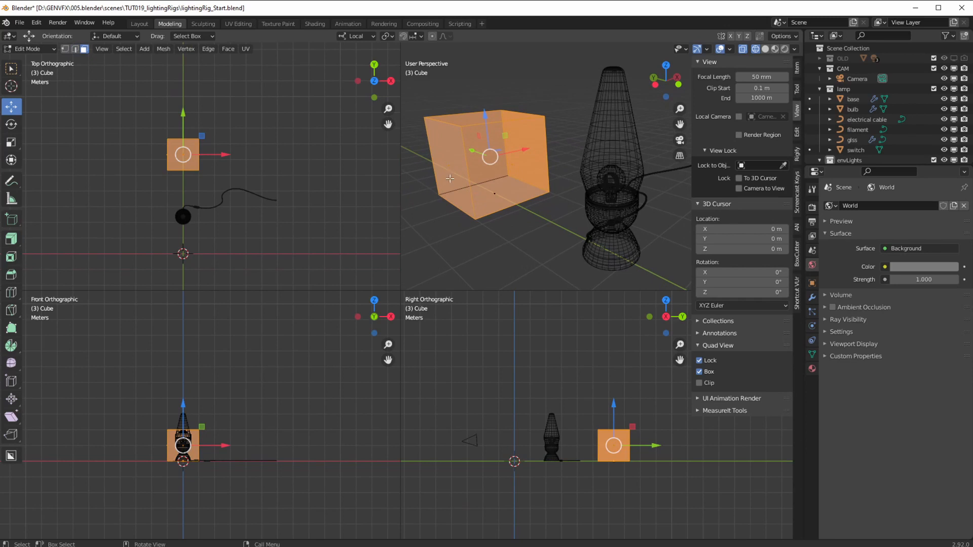
# Step: Try to delete several selected faces of the cube, and undo the deletion
pyautogui.click(449, 179)
pyautogui.moveTo(452, 201); pyautogui.dragTo(462, 208, button='middle')
pyautogui.keyDown('shift'); pyautogui.click(509, 107); pyautogui.keyUp('shift')
pyautogui.moveTo(552, 140); pyautogui.dragTo(499, 256, button='middle')
pyautogui.keyDown('shift'); pyautogui.click(527, 146); pyautogui.keyUp('shift')
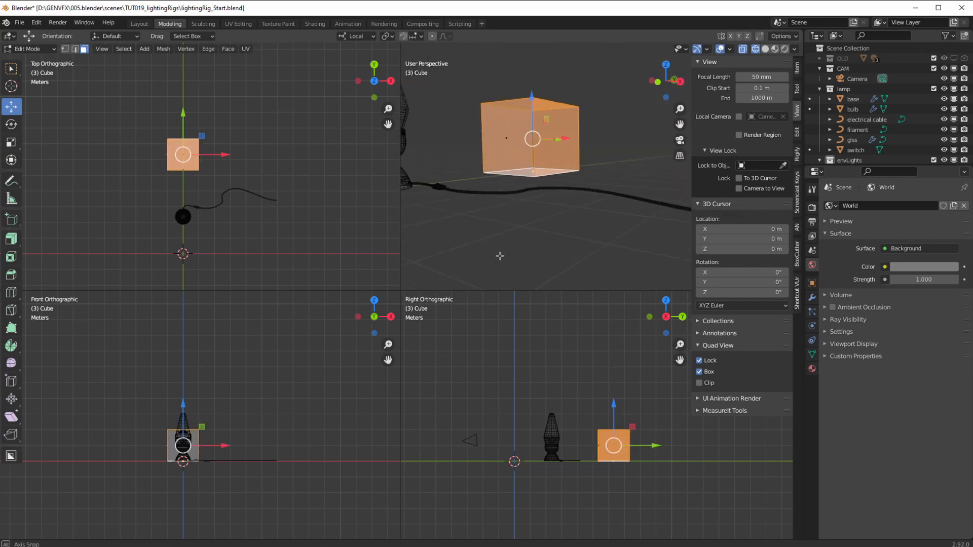
pyautogui.press('x')
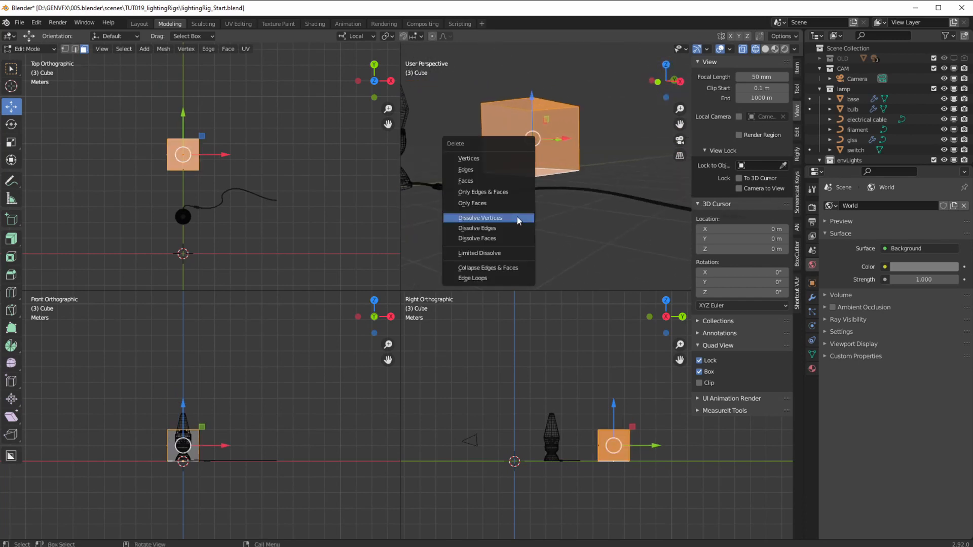
pyautogui.click(499, 185)
pyautogui.moveTo(497, 196); pyautogui.dragTo(482, 159, button='middle')
pyautogui.hotkey('ctrl', 'z')
# Step: Delete the two opposite side faces of the cube
pyautogui.click(468, 123)
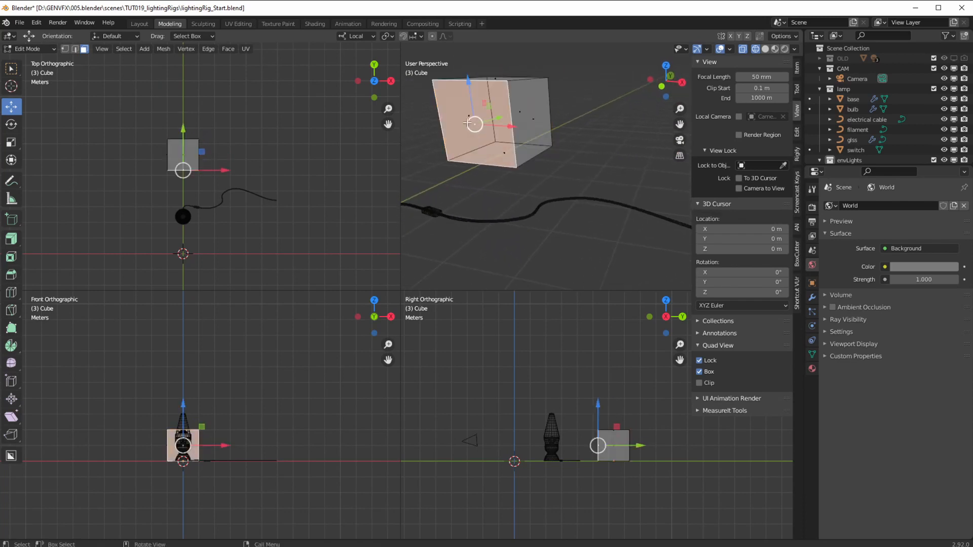
pyautogui.click(470, 127)
pyautogui.press('x')
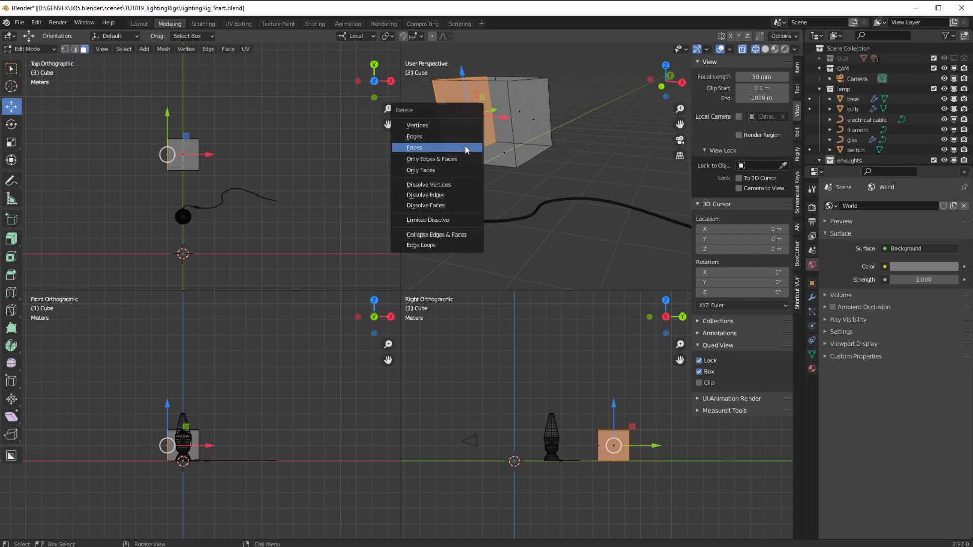
pyautogui.click(466, 150)
pyautogui.click(531, 120)
pyautogui.press('x')
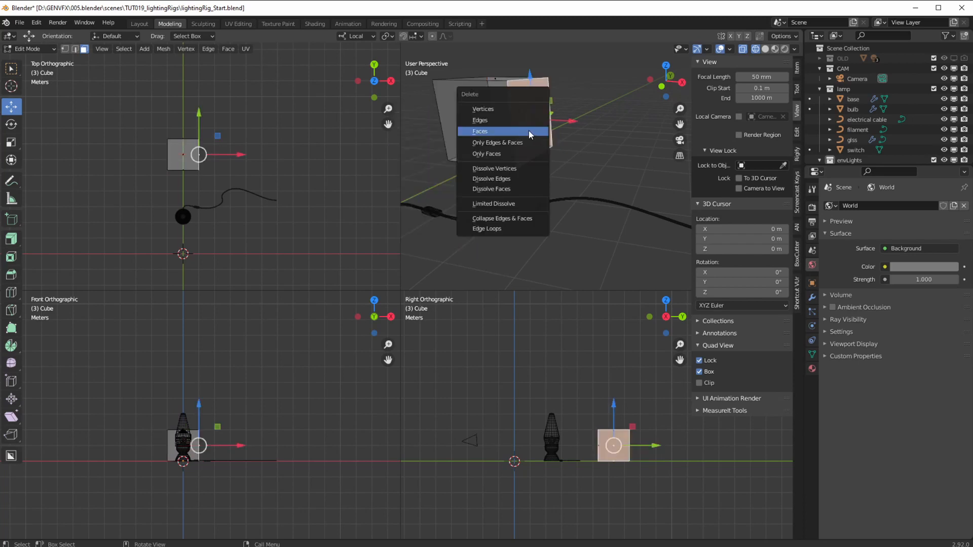
pyautogui.click(533, 133)
# Step: Delete the top face and the lamp-facing face of the cube, keeping only the floor and back wall
pyautogui.click(503, 96)
pyautogui.press('x')
pyautogui.click(501, 96)
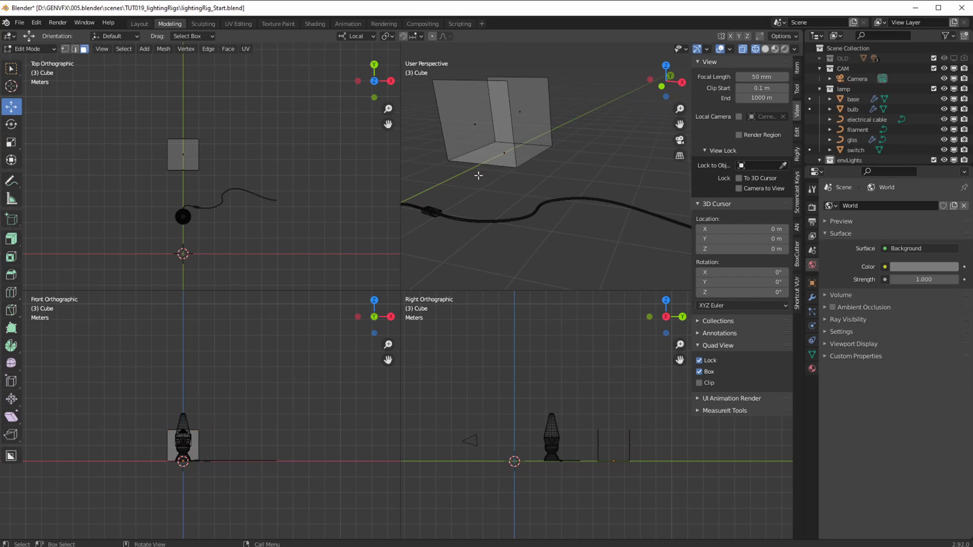
pyautogui.click(478, 127)
pyautogui.press('x')
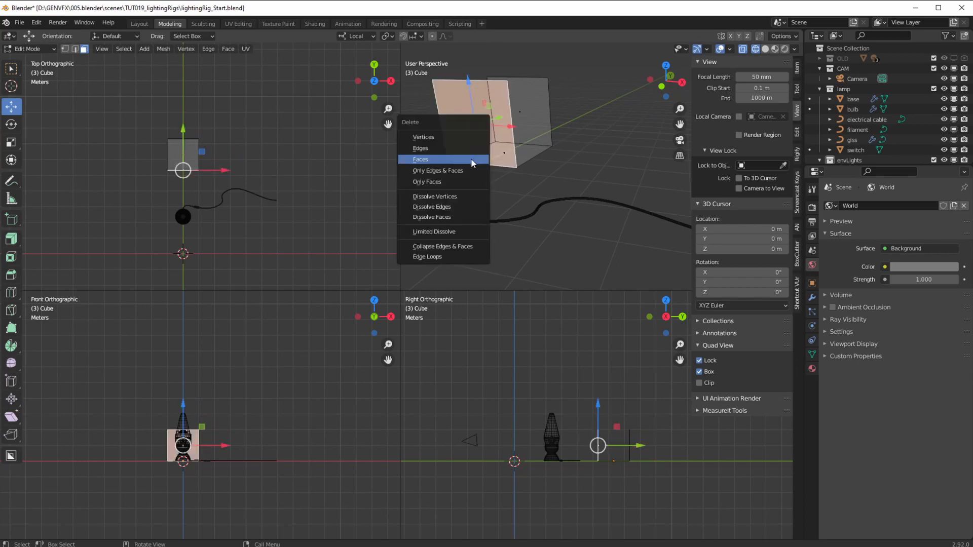
pyautogui.click(471, 159)
pyautogui.scroll(-3, 472, 162)
pyautogui.moveTo(564, 286); pyautogui.dragTo(572, 207, button='middle')
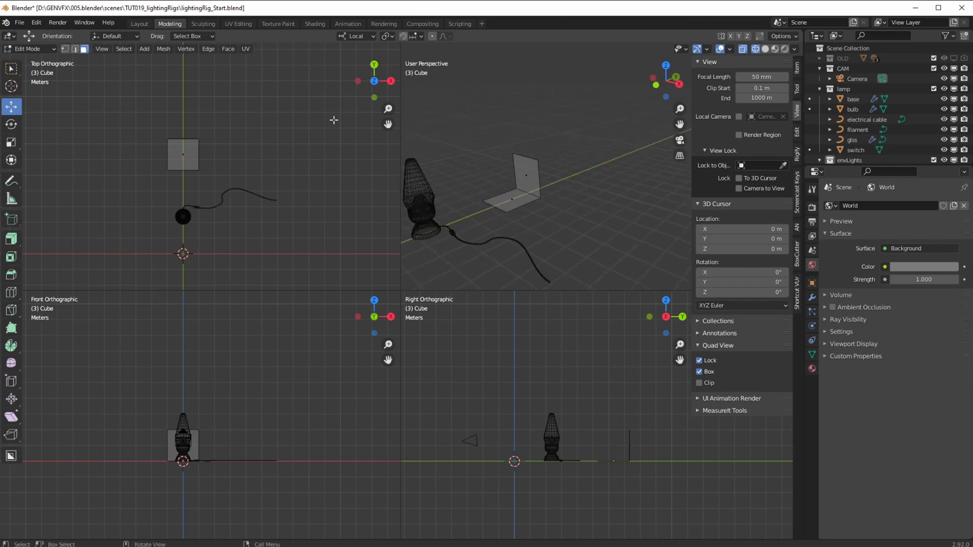
# Step: In vertex mode, pull the floor's front edge along Y past the lamp and beyond the world origin
pyautogui.click(64, 49)
pyautogui.moveTo(130, 145); pyautogui.dragTo(212, 187)
pyautogui.moveTo(183, 129); pyautogui.dragTo(159, 248)
# Step: Scale all vertices of the floor and back wall along X by about 7.56
pyautogui.moveTo(141, 125); pyautogui.dragTo(228, 295)
pyautogui.click(10, 143)
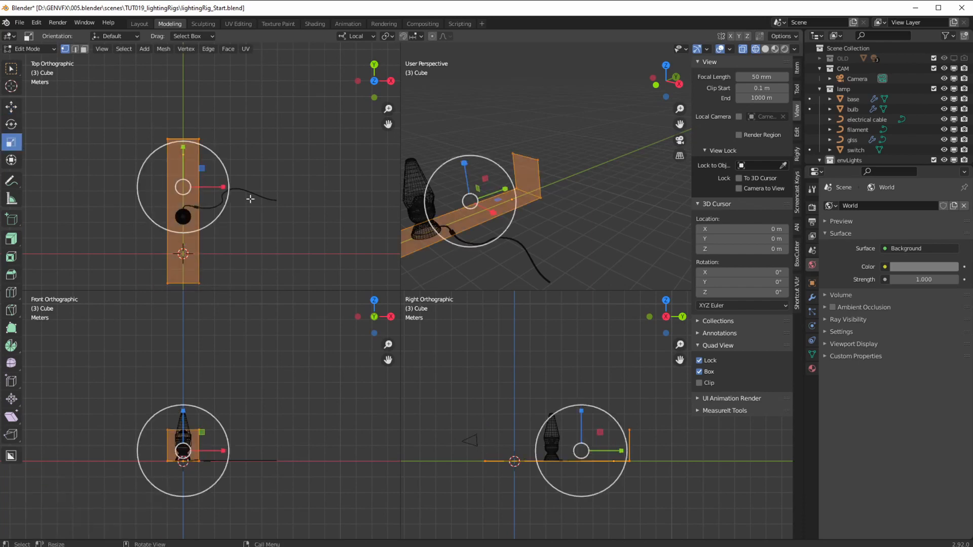
pyautogui.moveTo(227, 188); pyautogui.dragTo(519, 198)
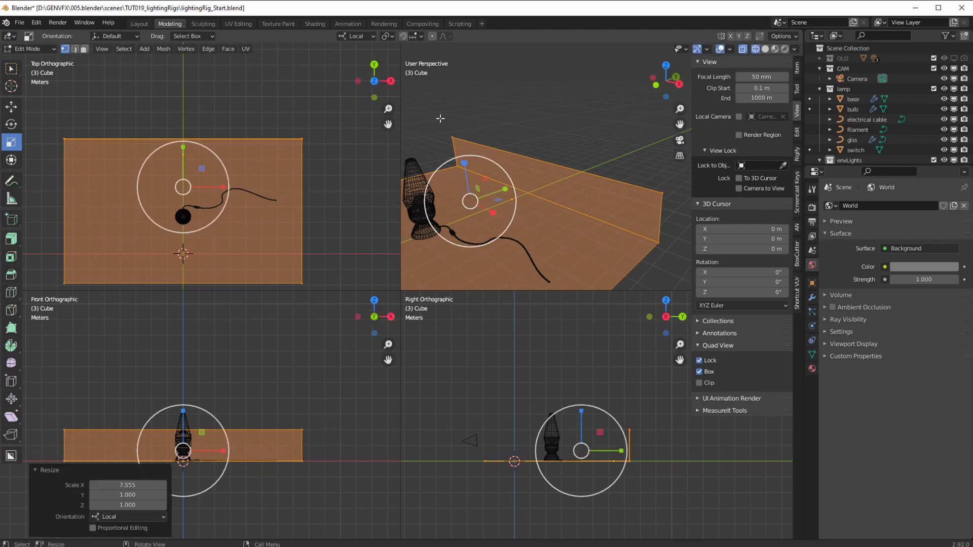
# Step: Raise the top edge of the back wall about 6.18 m along Z
pyautogui.moveTo(440, 118); pyautogui.dragTo(475, 150)
pyautogui.keyDown('shift'); pyautogui.moveTo(626, 170); pyautogui.dragTo(670, 207); pyautogui.keyUp('shift')
pyautogui.click(13, 109)
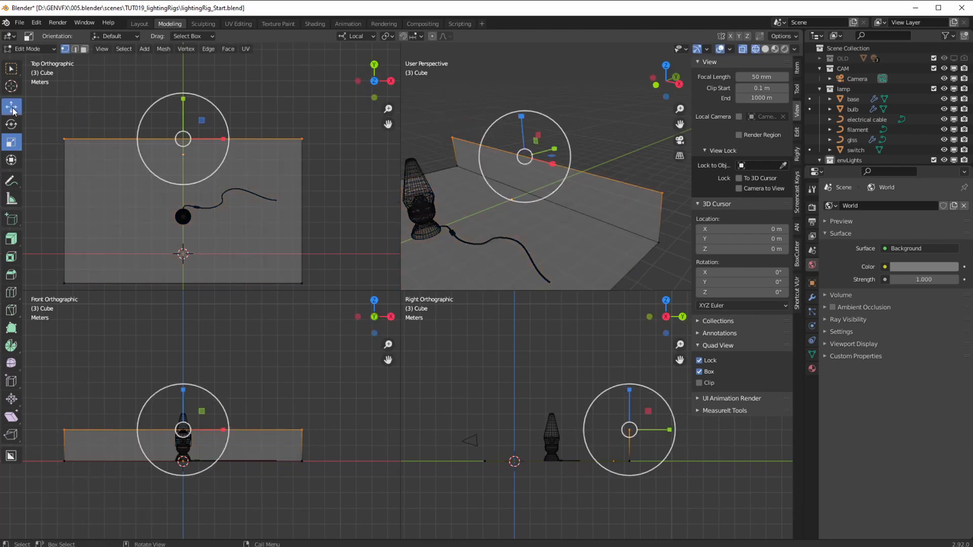
pyautogui.moveTo(182, 386); pyautogui.dragTo(183, 288)
pyautogui.scroll(-3, 499, 247)
pyautogui.moveTo(499, 246)
pyautogui.mouseDown(button='middle')
pyautogui.moveTo(480, 226)
pyautogui.moveTo(504, 228)
pyautogui.moveTo(493, 254)
pyautogui.mouseUp(button='middle')
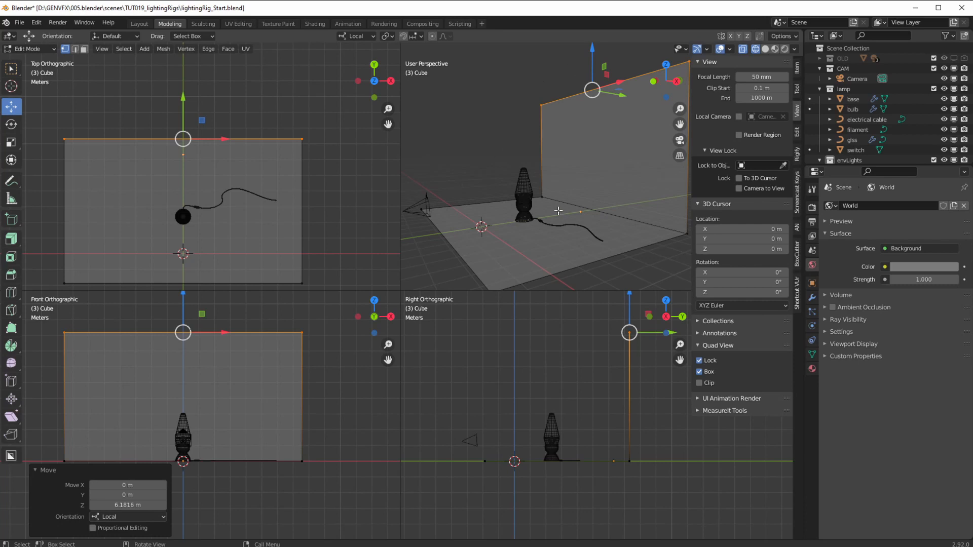
# Step: Return to Object Mode and add a Bevel modifier to the backdrop
pyautogui.click(31, 49)
pyautogui.click(23, 55)
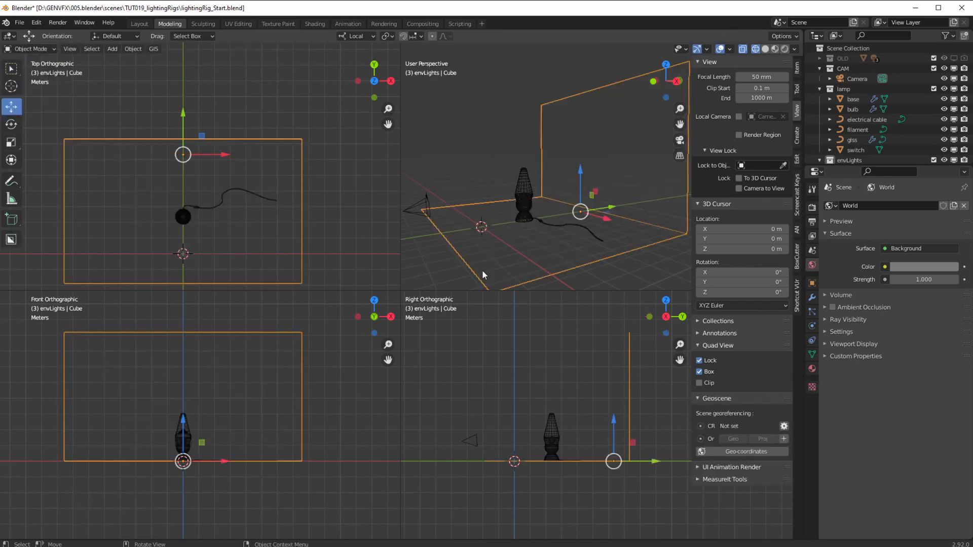
pyautogui.moveTo(531, 234); pyautogui.dragTo(609, 205, button='middle')
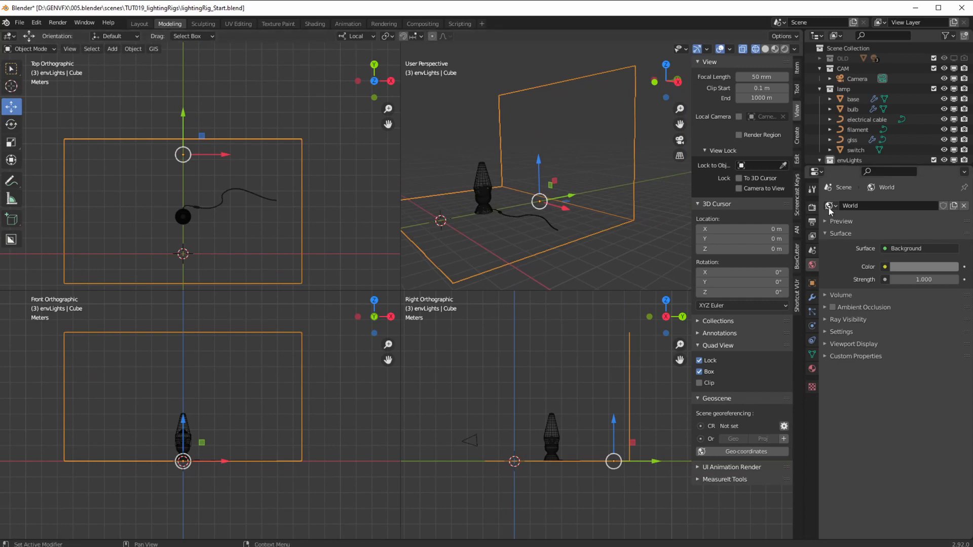
pyautogui.click(812, 298)
pyautogui.click(844, 207)
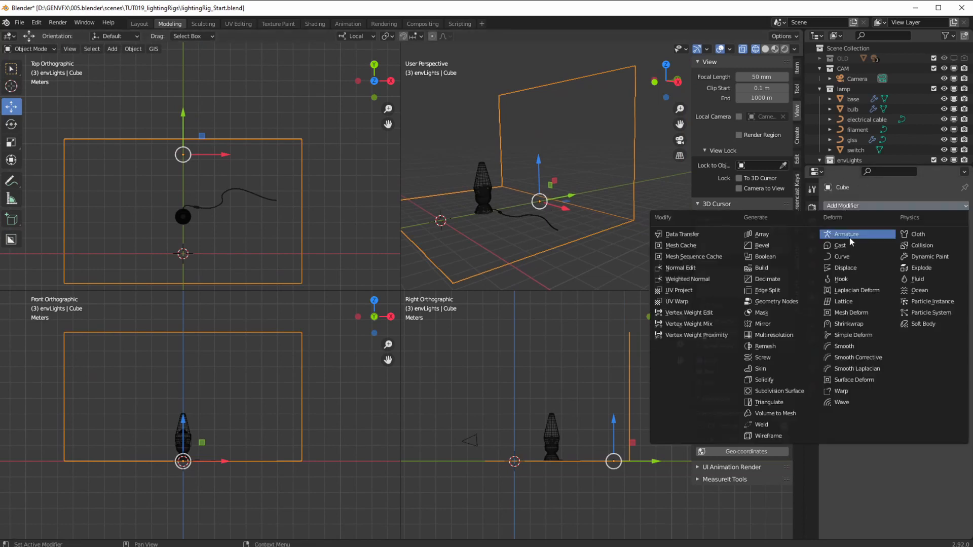
pyautogui.click(781, 247)
pyautogui.moveTo(508, 251); pyautogui.dragTo(533, 177, button='middle')
pyautogui.scroll(4, 479, 249)
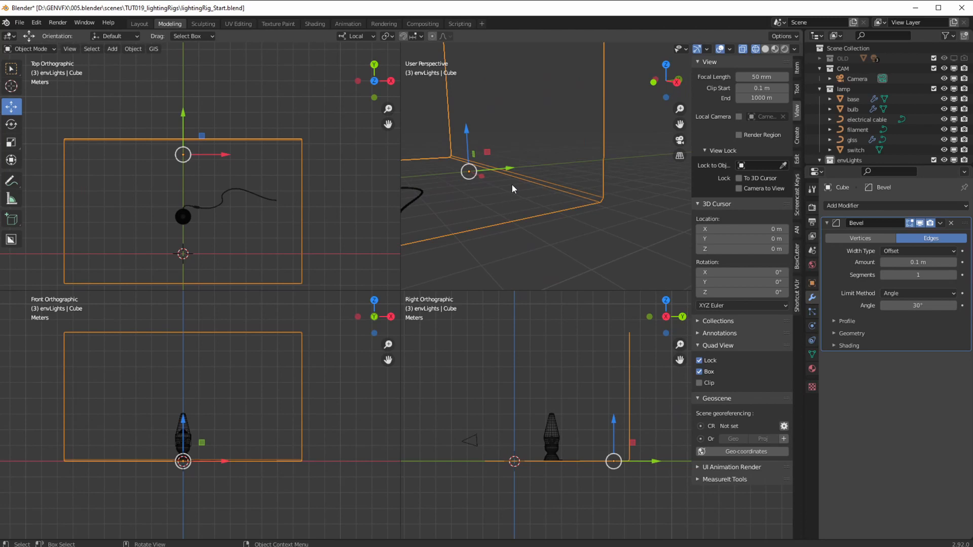
# Step: Set the Bevel modifier's amount to 0.74 m and its segments to 11 to round the backdrop's corner
pyautogui.moveTo(897, 261); pyautogui.dragTo(937, 264)
pyautogui.click(953, 276)
pyautogui.click(953, 276)
pyautogui.click(952, 277)
pyautogui.click(952, 278)
pyautogui.click(953, 278)
pyautogui.click(952, 278)
pyautogui.click(952, 278)
pyautogui.click(952, 278)
pyautogui.doubleClick(952, 278)
pyautogui.moveTo(544, 190); pyautogui.dragTo(480, 224, button='middle')
pyautogui.scroll(-5, 483, 222)
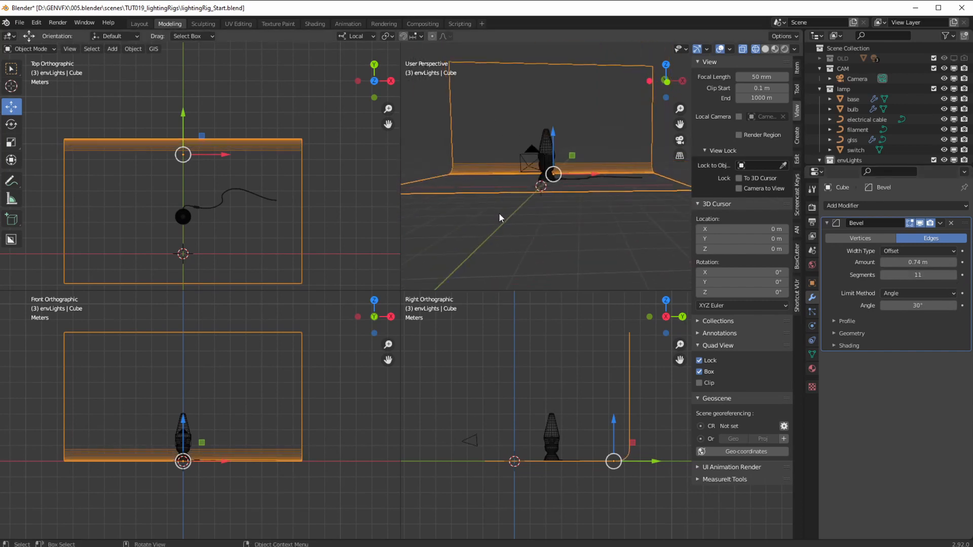
# Step: Look through the camera and render the lamp against the backdrop
pyautogui.press('KP_0')
pyautogui.keyDown('shift'); pyautogui.moveTo(528, 186); pyautogui.dragTo(539, 217, button='middle'); pyautogui.keyUp('shift')
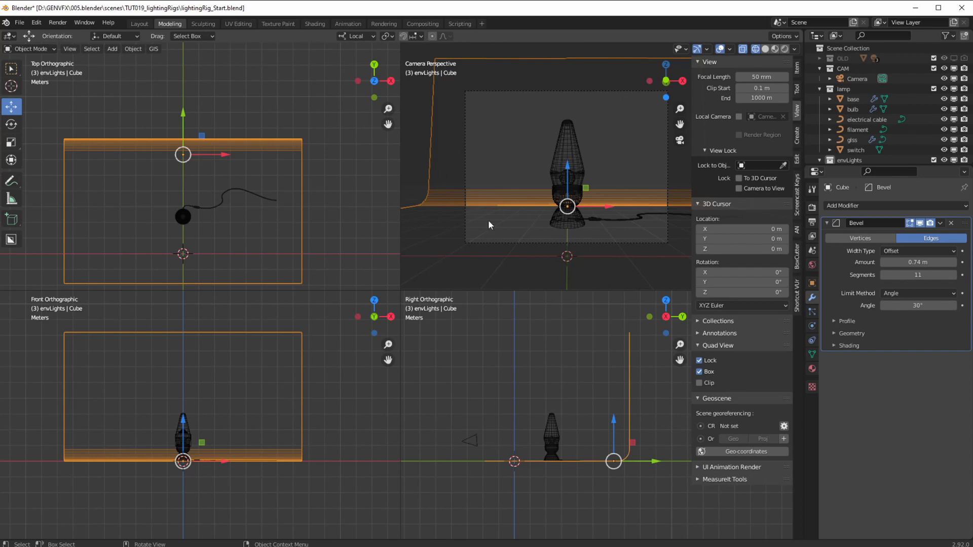
pyautogui.press('F12')
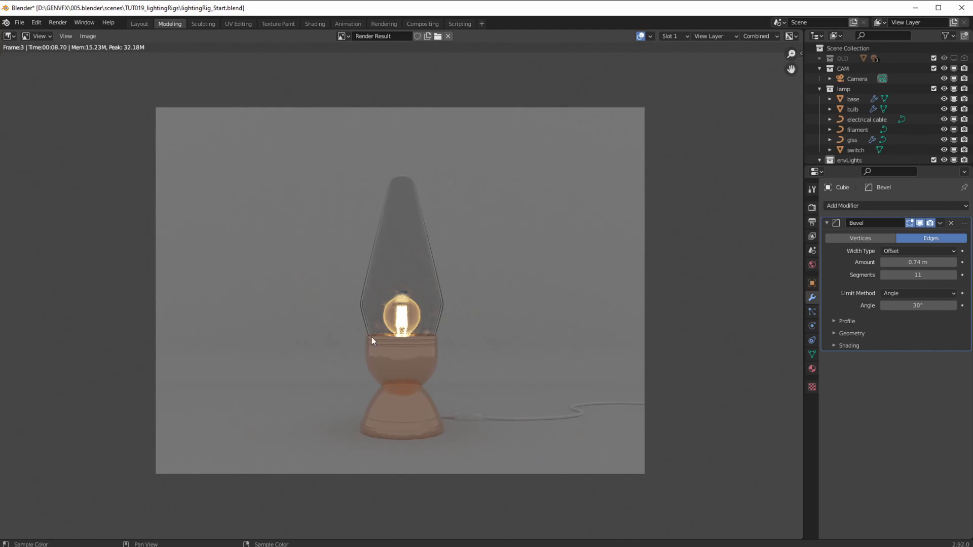
# Step: Darken the World background color to near black, with a value of 0.003, and render the image again
pyautogui.click(812, 264)
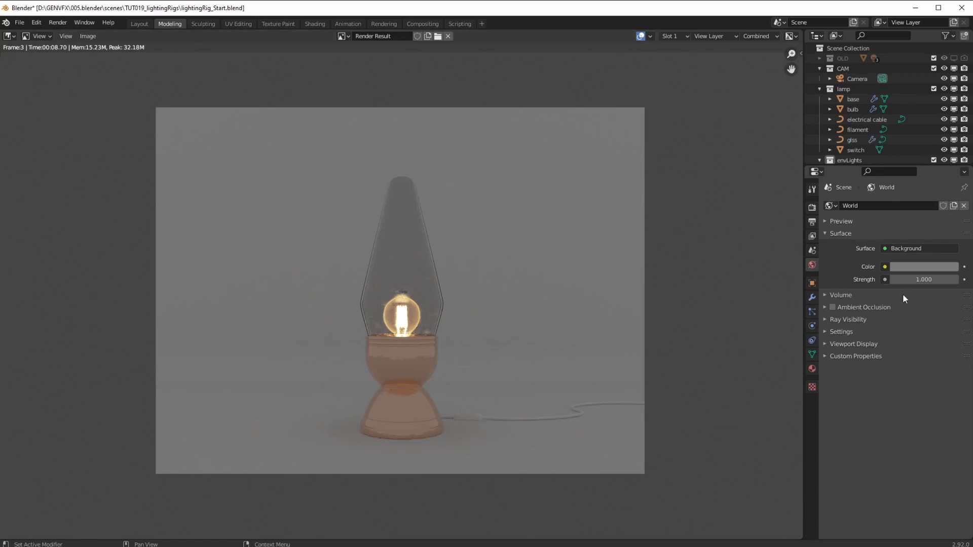
pyautogui.click(911, 280)
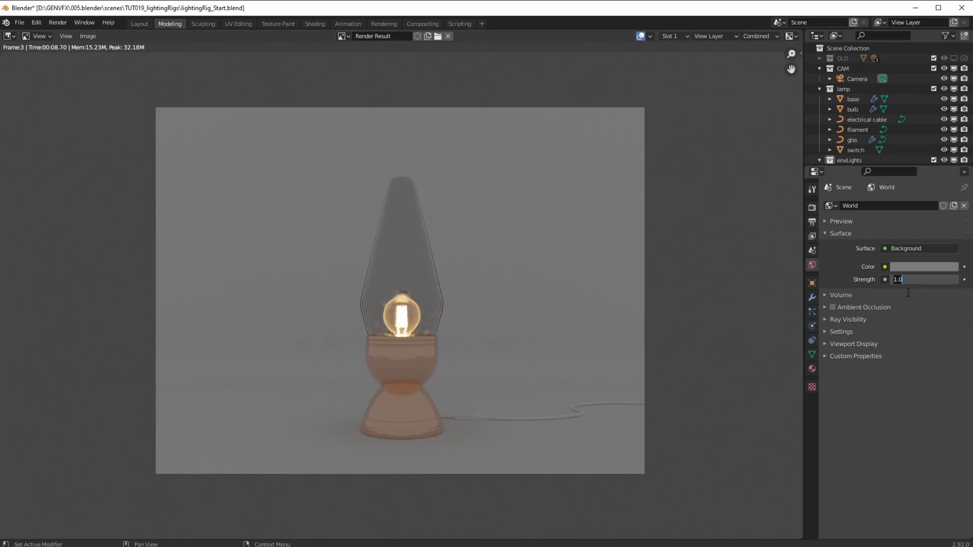
pyautogui.click(905, 268)
pyautogui.moveTo(950, 162); pyautogui.dragTo(950, 197)
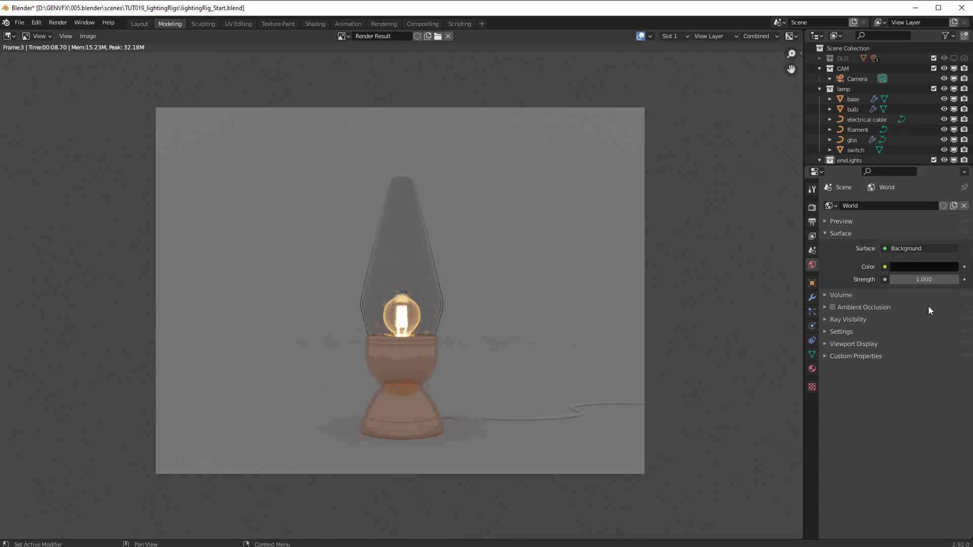
pyautogui.click(917, 268)
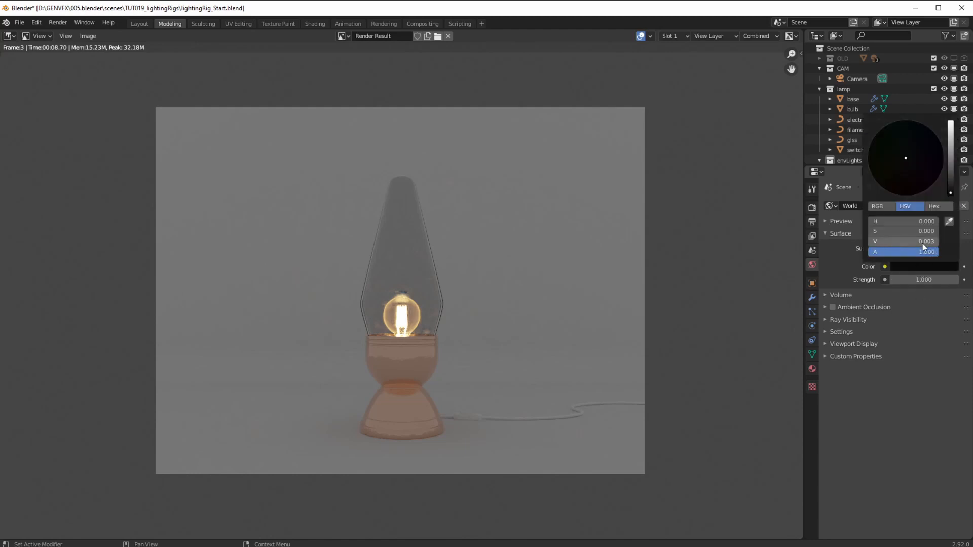
pyautogui.press('F12')
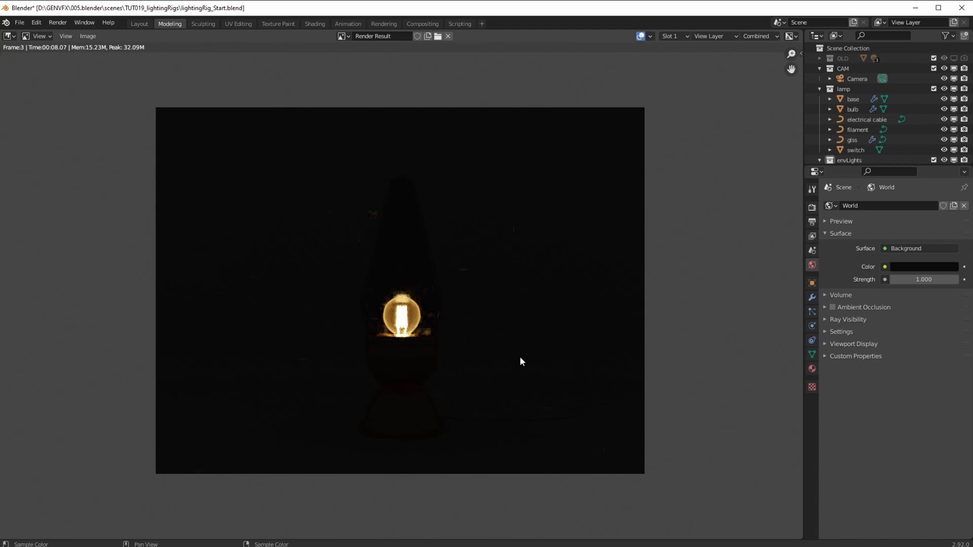
pyautogui.click(825, 332)
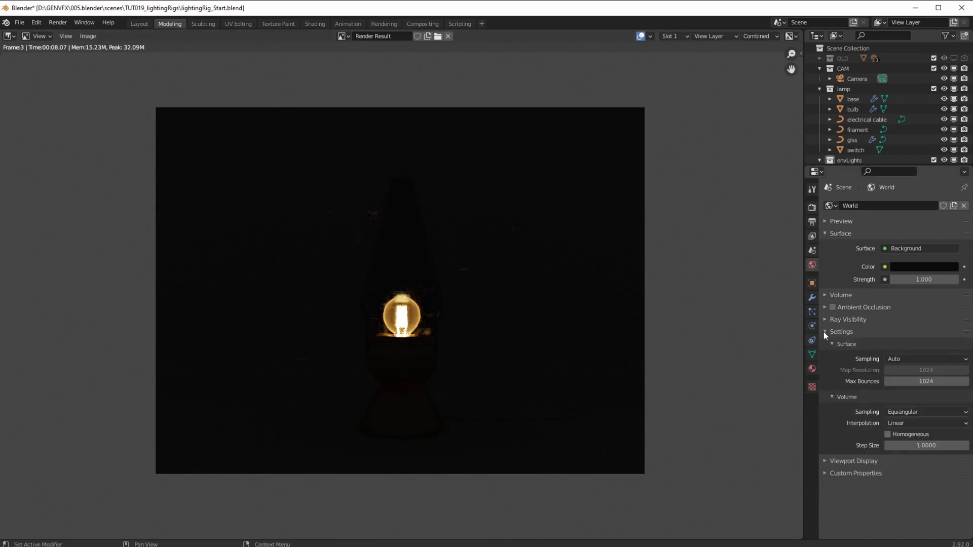
pyautogui.click(825, 332)
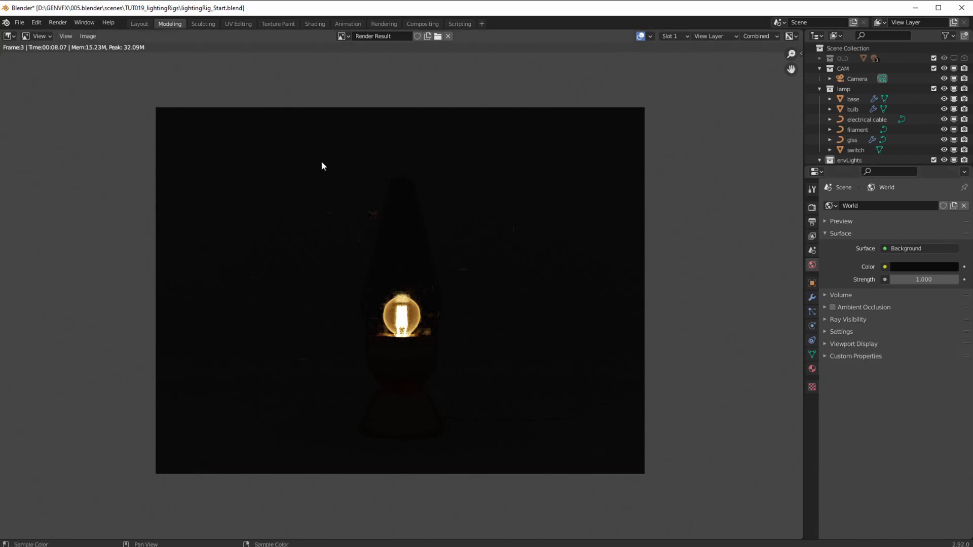
# Step: Close the render result and switch from the quad view back to a single perspective view
pyautogui.press('Escape')
pyautogui.moveTo(411, 177); pyautogui.dragTo(488, 251, button='middle')
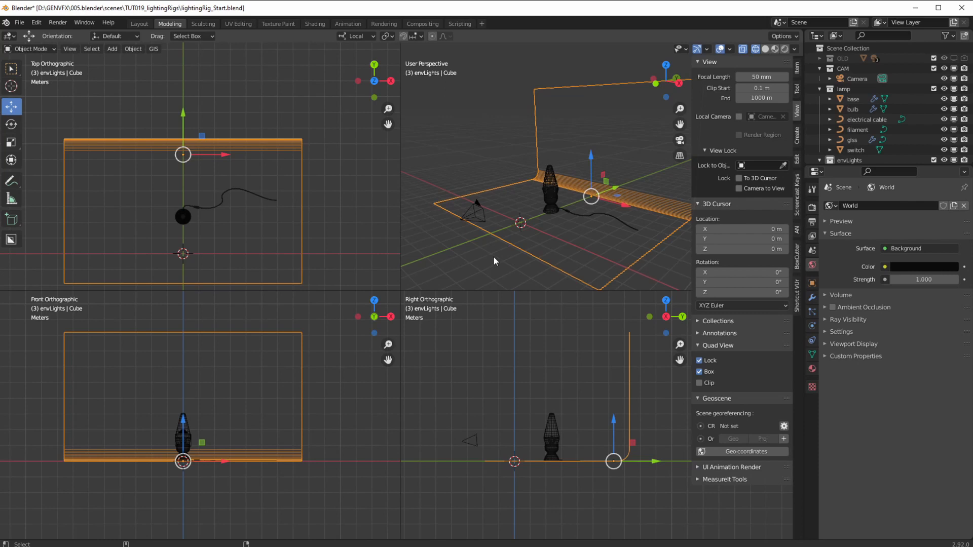
pyautogui.hotkey('ctrl', 'alt', 'q')
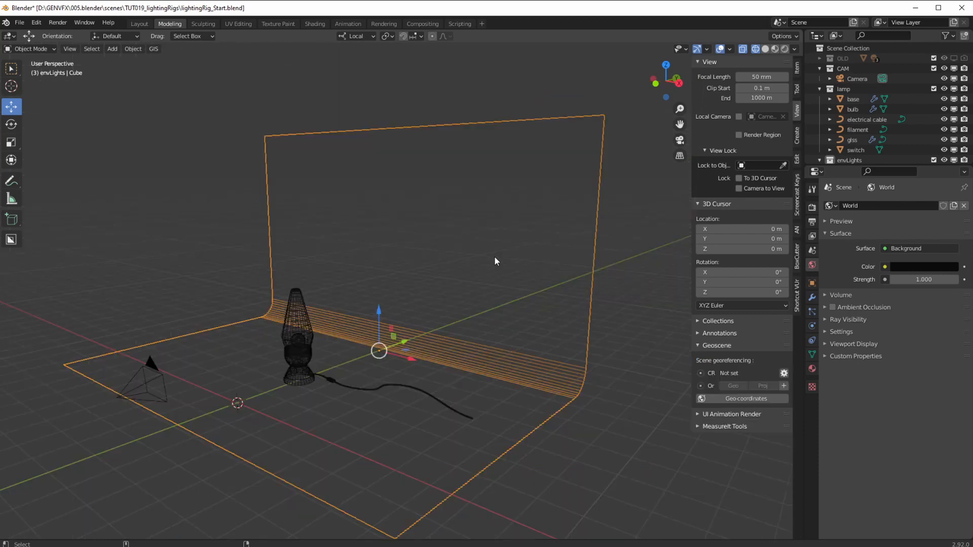
# Step: Examine the arrangement of the backdrop, lamp and camera from several angles
pyautogui.moveTo(373, 263); pyautogui.dragTo(342, 319, button='middle')
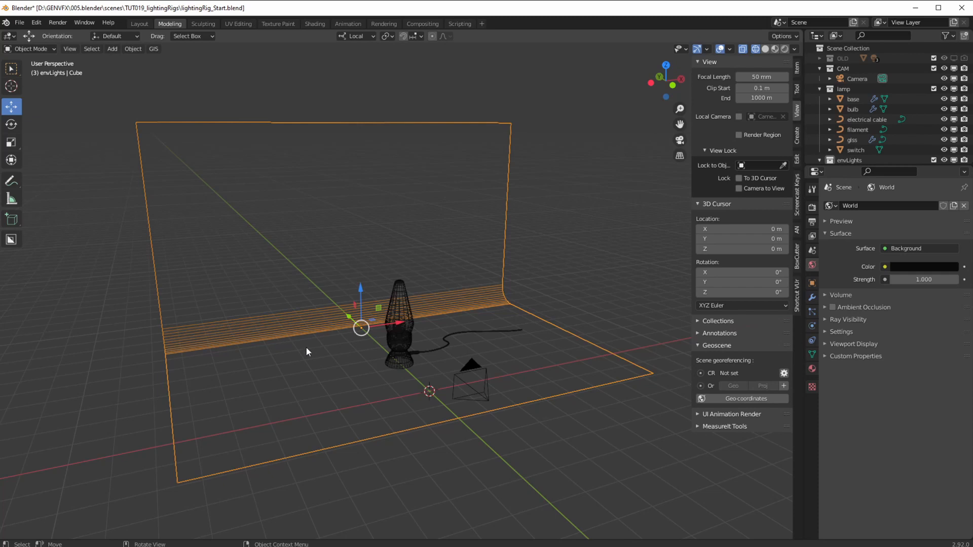
pyautogui.moveTo(314, 373); pyautogui.dragTo(266, 377, button='middle')
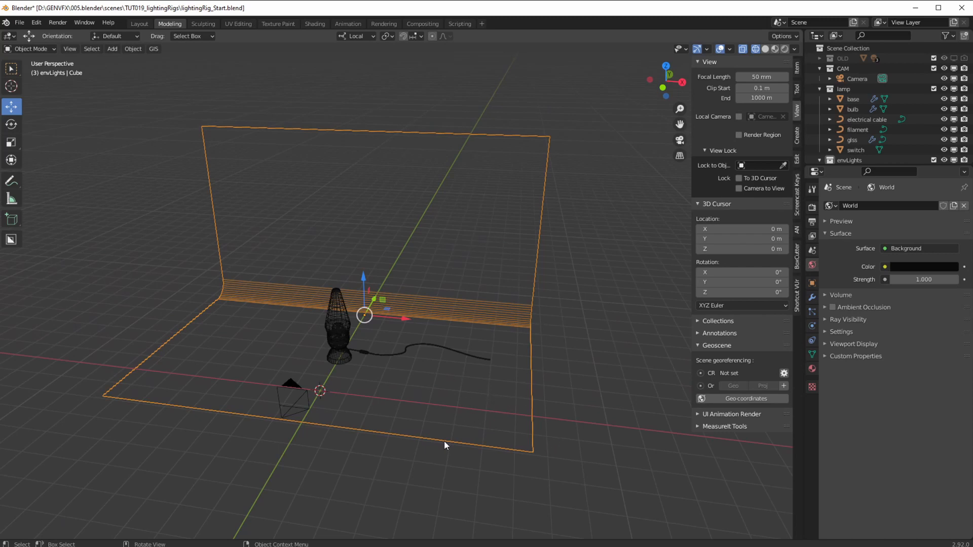
pyautogui.moveTo(242, 393); pyautogui.dragTo(158, 218, button='middle')
pyautogui.moveTo(97, 254); pyautogui.dragTo(258, 280, button='middle')
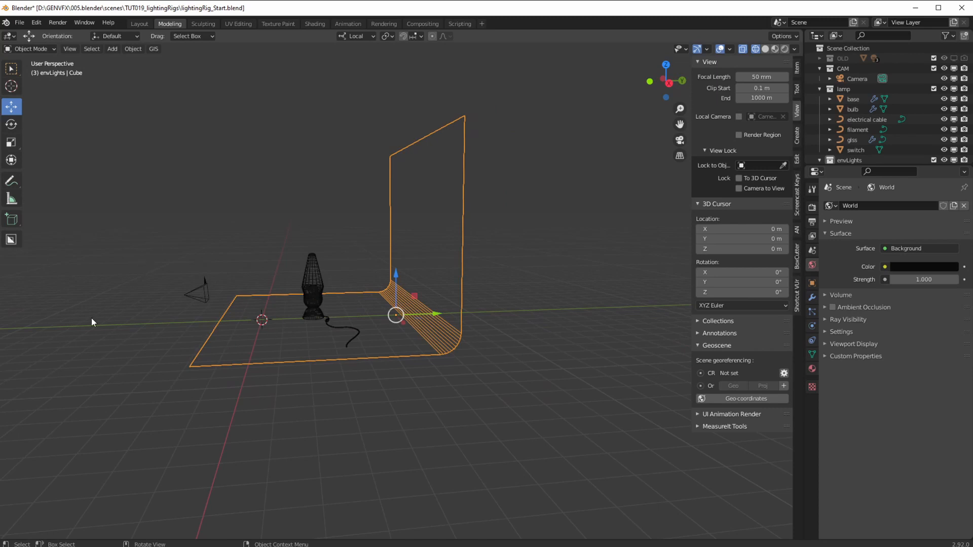
pyautogui.moveTo(107, 344); pyautogui.dragTo(301, 410, button='middle')
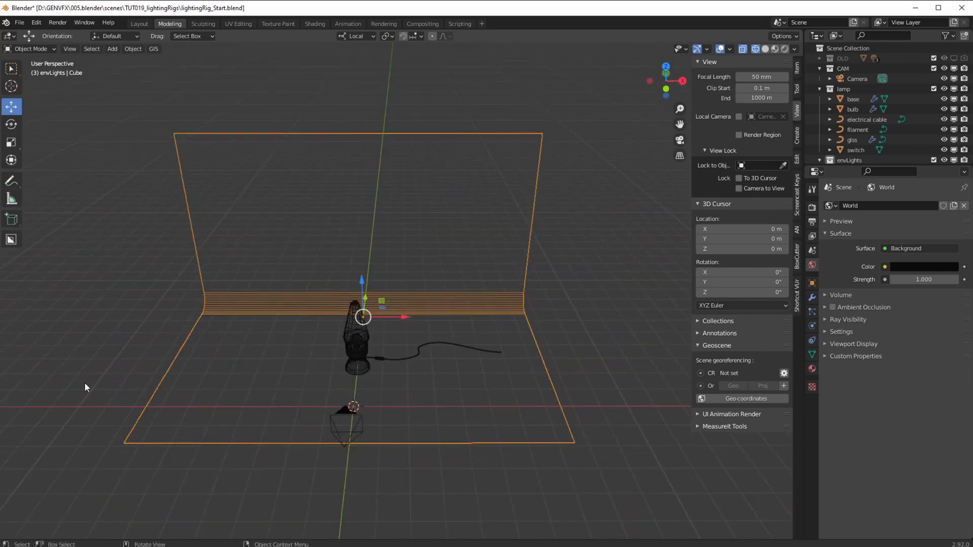
pyautogui.moveTo(83, 388); pyautogui.dragTo(168, 272, button='middle')
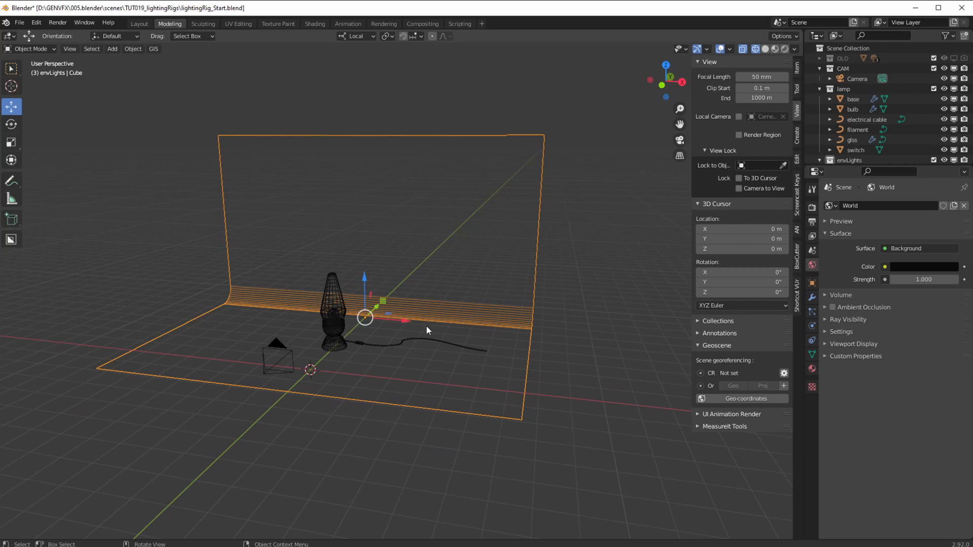
pyautogui.moveTo(333, 361); pyautogui.dragTo(402, 116, button='middle')
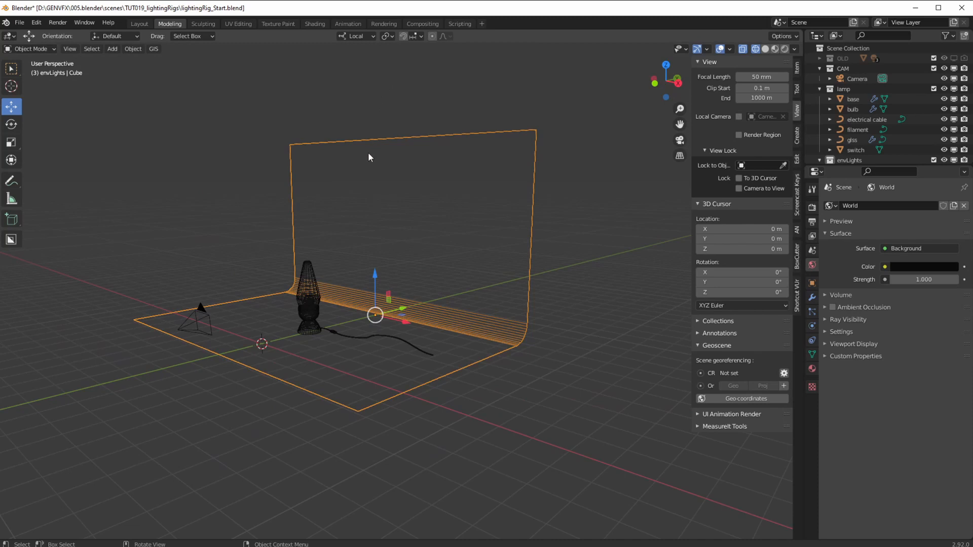
pyautogui.moveTo(293, 264); pyautogui.dragTo(300, 295, button='middle')
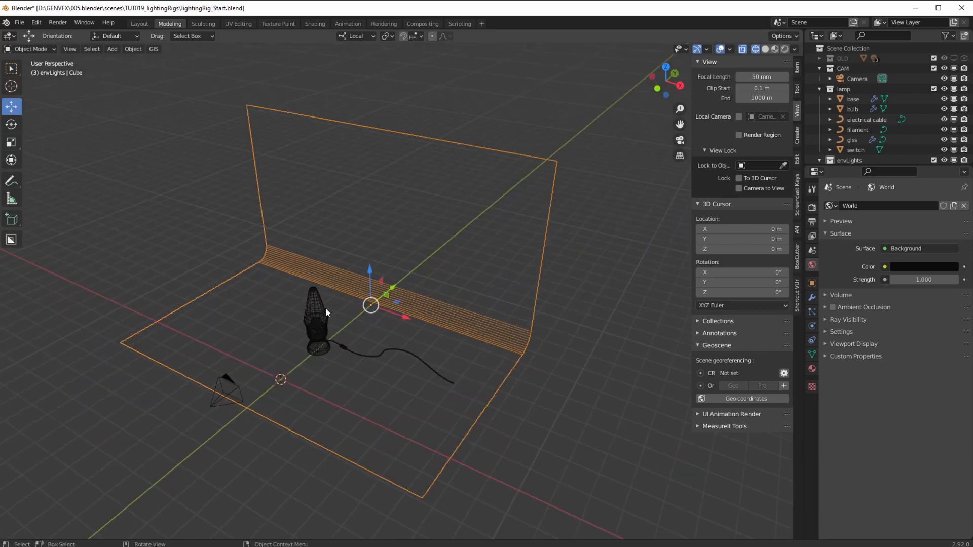
pyautogui.moveTo(373, 151); pyautogui.dragTo(348, 93, button='middle')
pyautogui.moveTo(294, 154); pyautogui.dragTo(353, 91, button='middle')
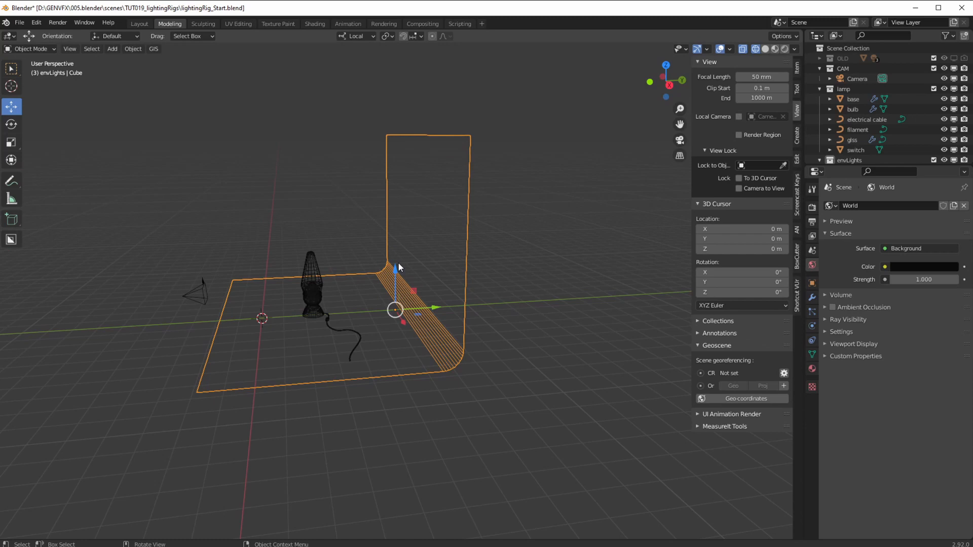
pyautogui.moveTo(251, 279); pyautogui.dragTo(273, 278, button='middle')
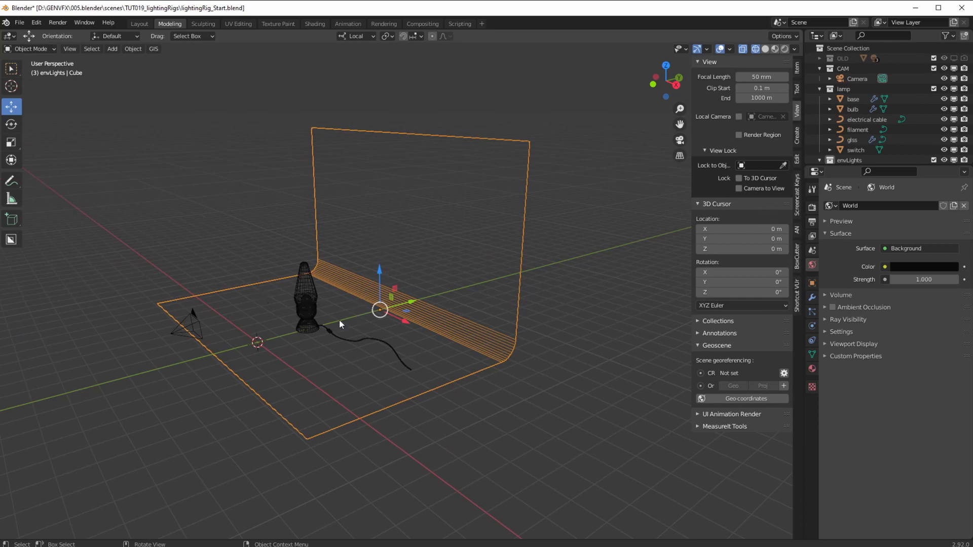
# Step: Collapse the lamp collection in the scene list, switch to the Shading workspace and narrow the render image area
pyautogui.moveTo(256, 241); pyautogui.dragTo(319, 316, button='middle')
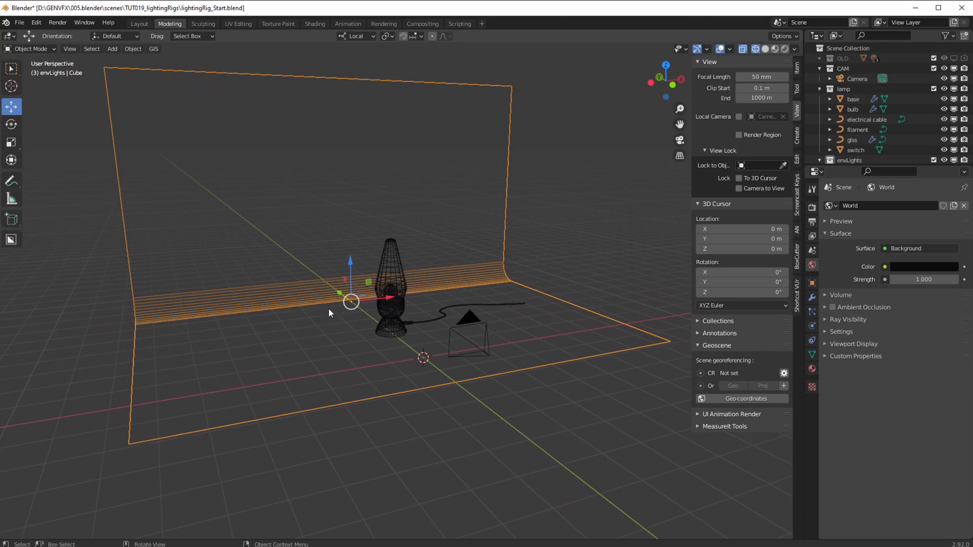
pyautogui.moveTo(324, 315); pyautogui.dragTo(321, 343, button='middle')
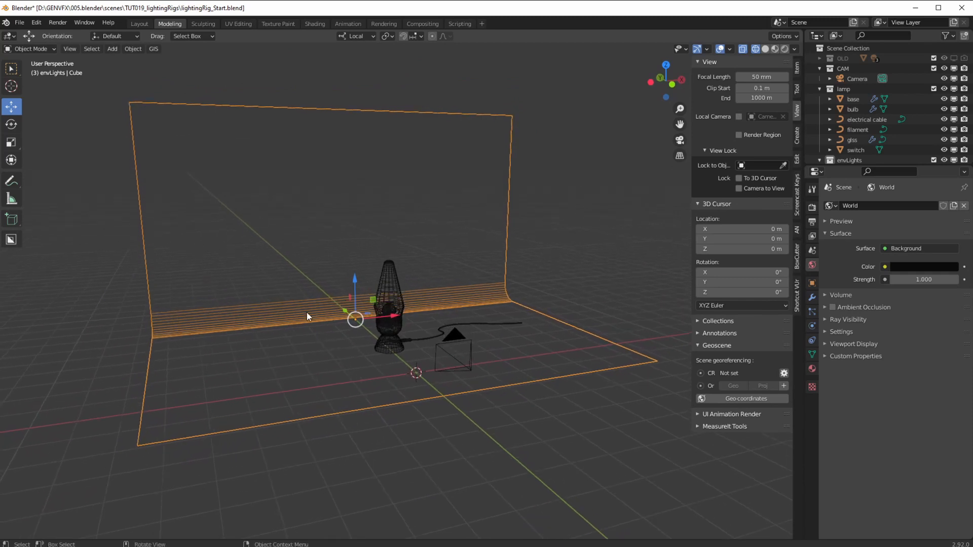
pyautogui.click(819, 90)
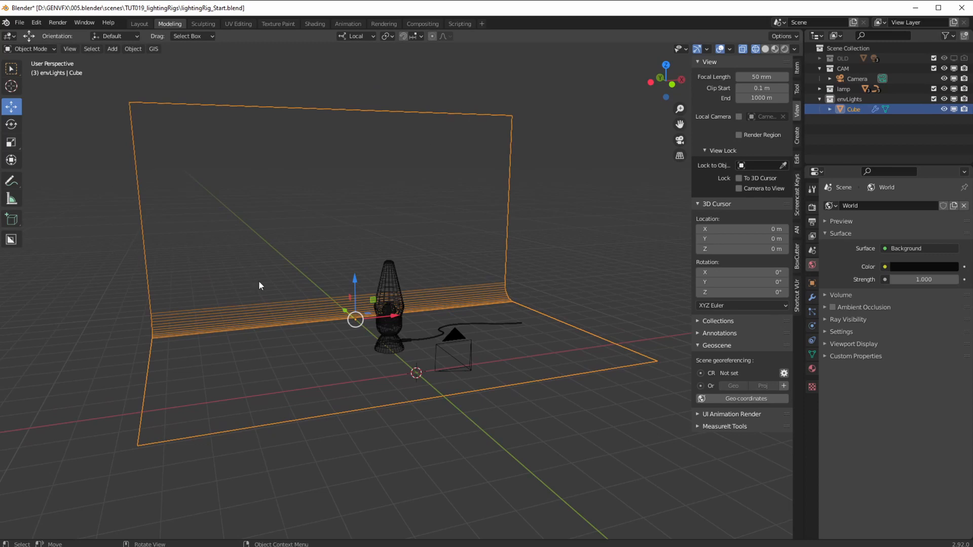
pyautogui.scroll(2, 258, 290)
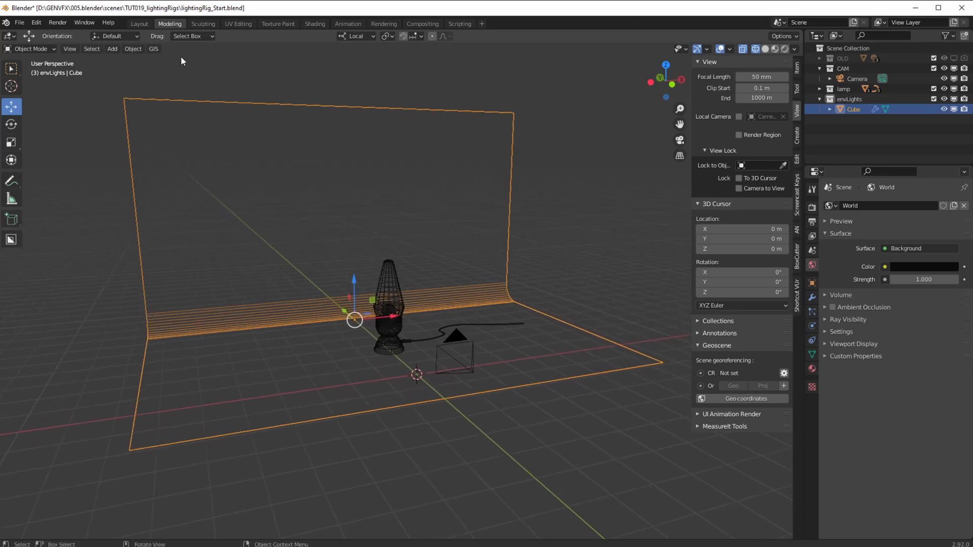
pyautogui.click(315, 24)
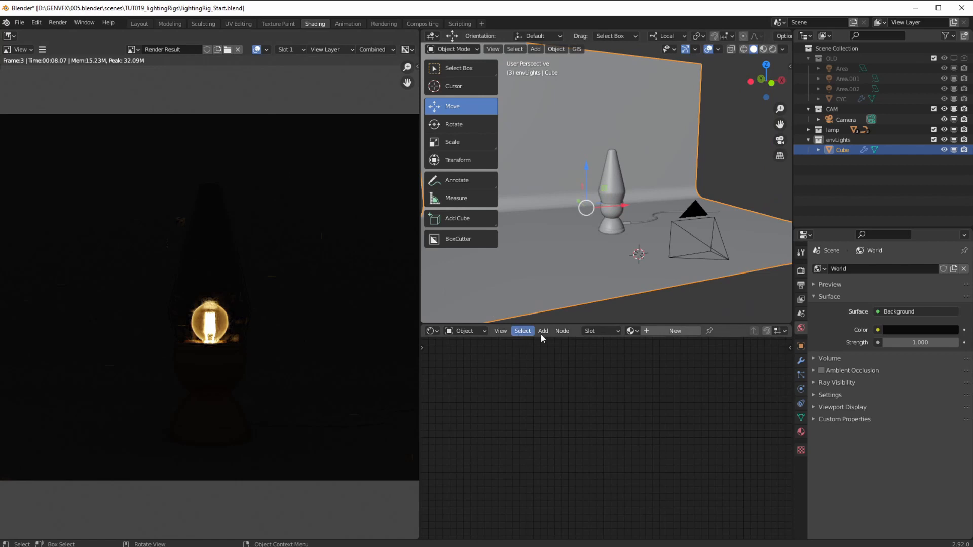
pyautogui.moveTo(580, 323); pyautogui.dragTo(581, 319)
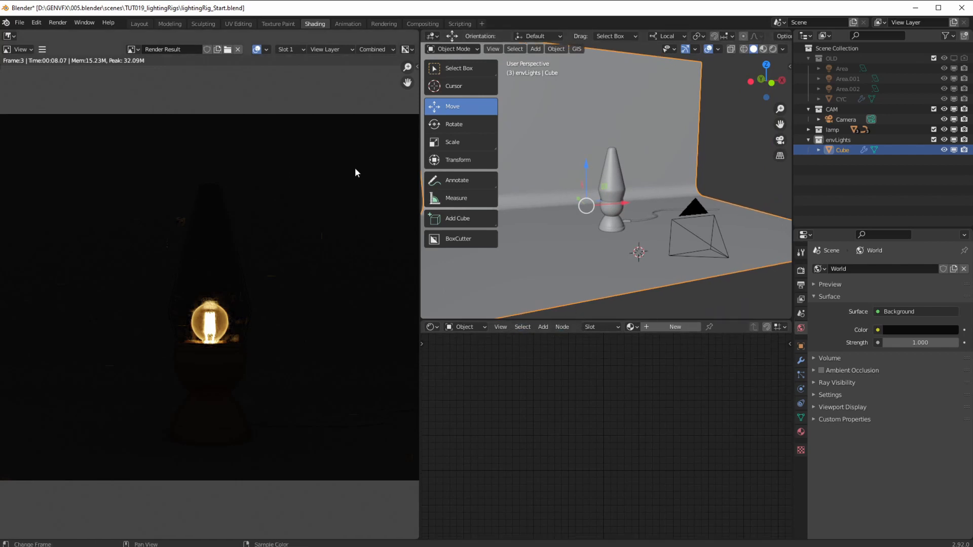
pyautogui.moveTo(416, 217); pyautogui.dragTo(348, 213)
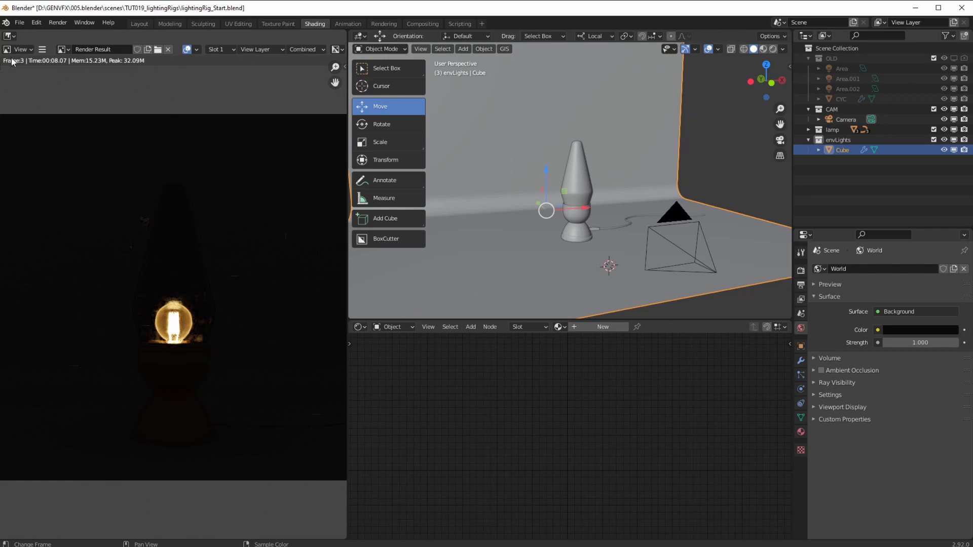
# Step: Turn the render image area into a 3D viewport showing the camera view with rendered shading
pyautogui.click(10, 36)
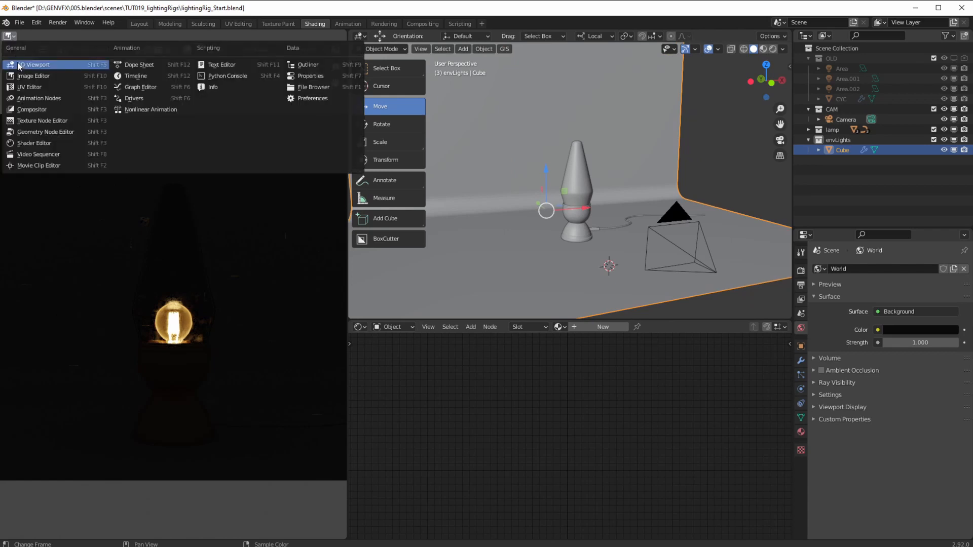
pyautogui.click(31, 65)
pyautogui.press('KP_0')
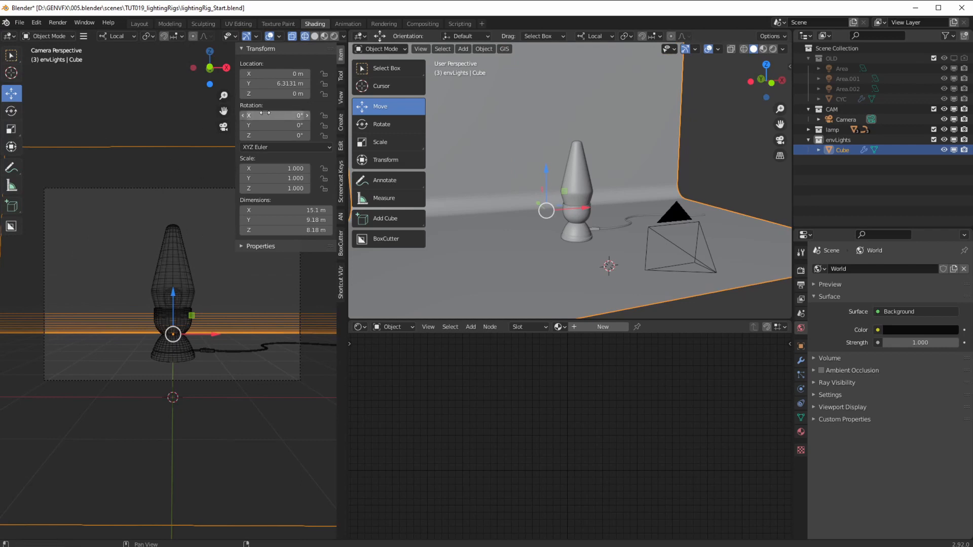
pyautogui.click(334, 36)
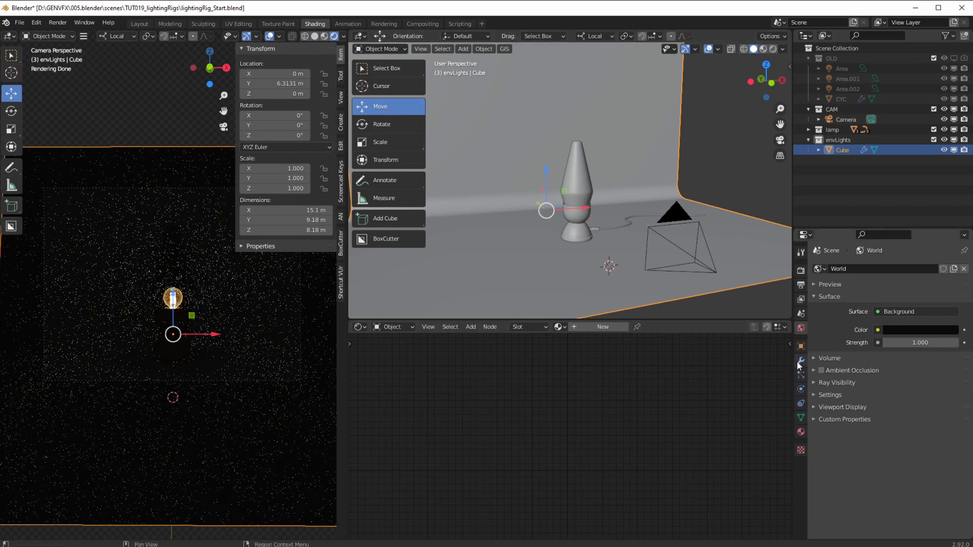
# Step: Try NLM denoising for the render and Automatic denoising for the viewport, switching both off again
pyautogui.click(800, 274)
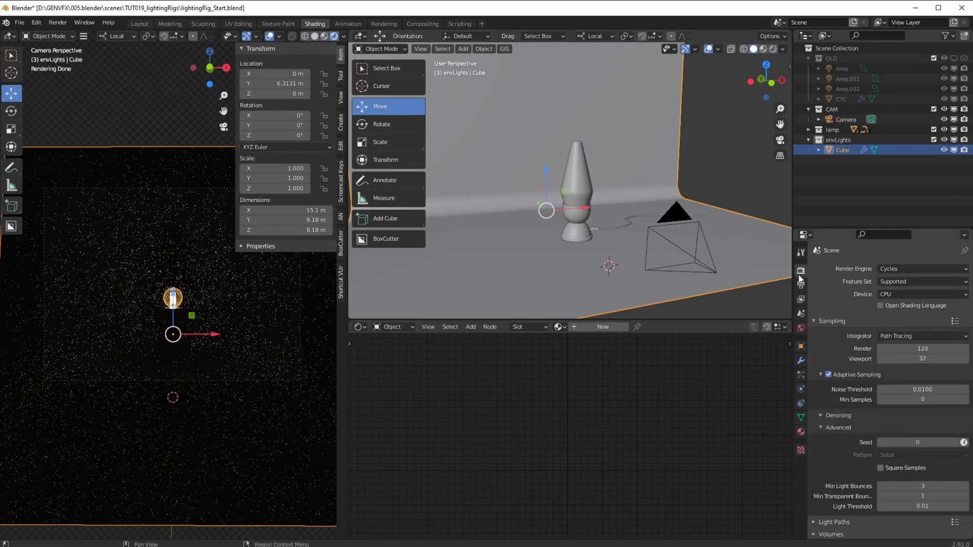
pyautogui.click(896, 359)
pyautogui.click(827, 403)
pyautogui.click(836, 415)
pyautogui.click(881, 443)
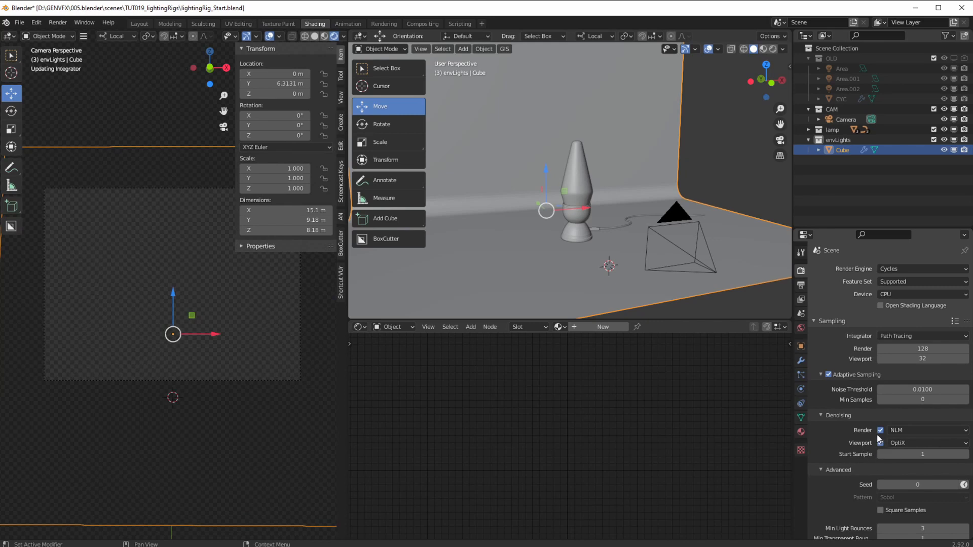
pyautogui.click(895, 442)
pyautogui.click(893, 455)
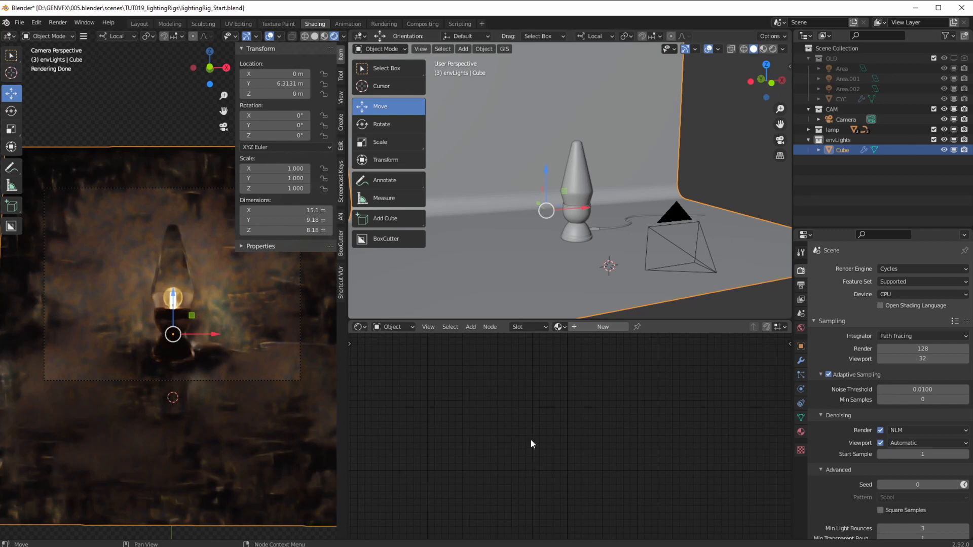
pyautogui.click(879, 443)
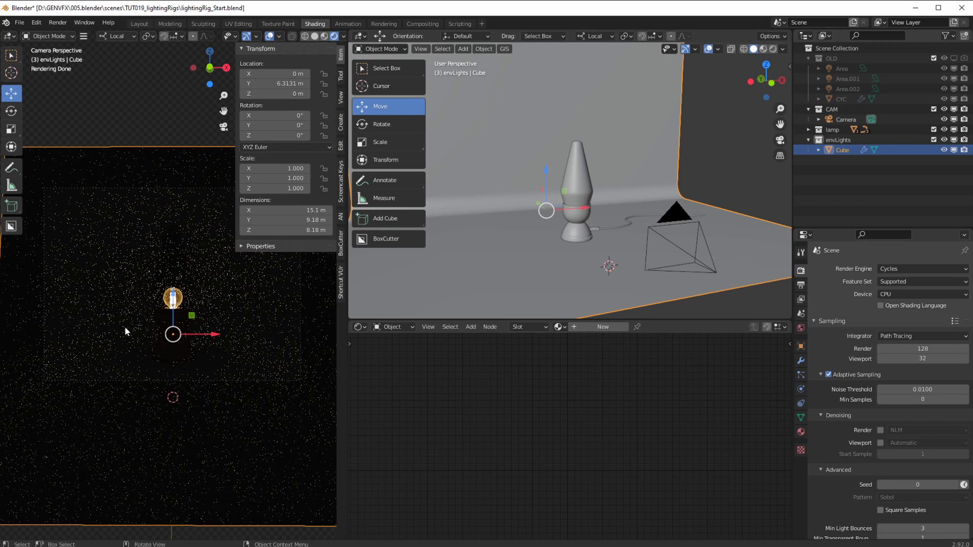
# Step: Try 128 viewport samples for the rendered preview in the camera view
pyautogui.click(908, 360)
pyautogui.write('128')
pyautogui.press('Return')
pyautogui.press('KP_0')
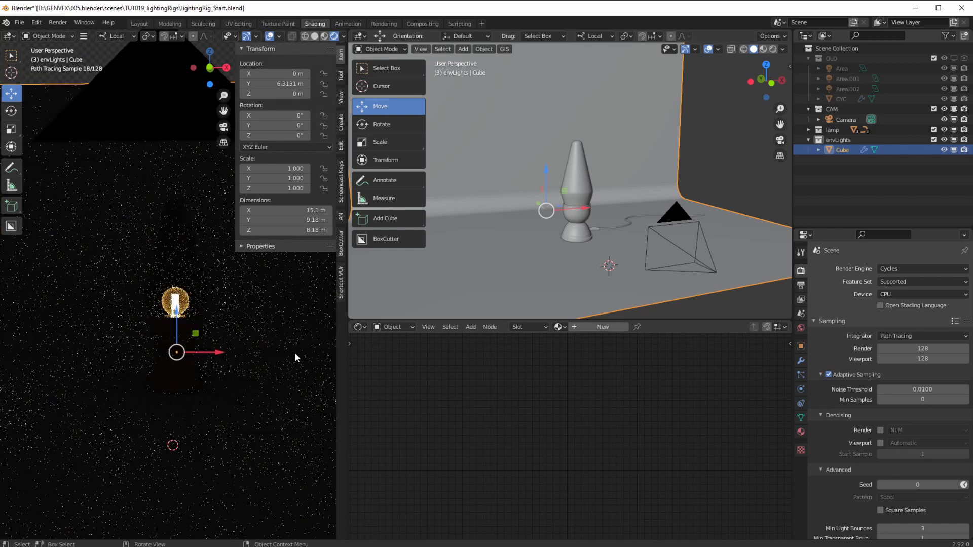
pyautogui.press('KP_0')
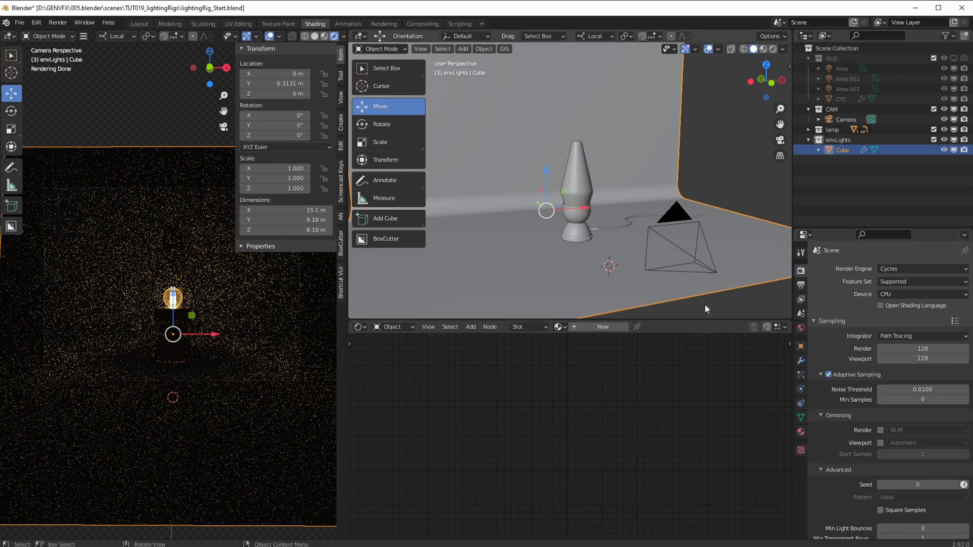
# Step: Set the viewport samples to 64
pyautogui.click(914, 359)
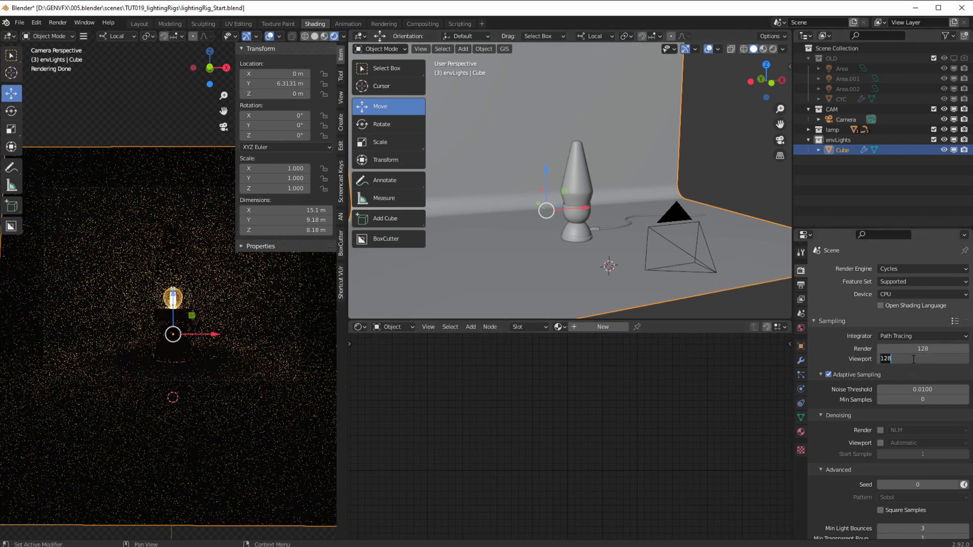
pyautogui.write('64')
pyautogui.press('Return')
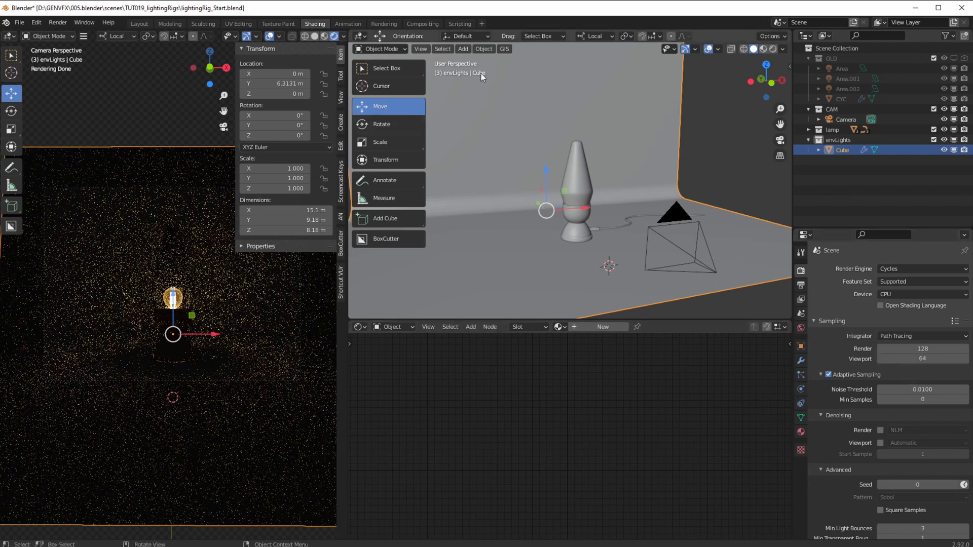
# Step: Add an area light to the envLights collection and raise it to about 3.4 m on Z
pyautogui.click(464, 50)
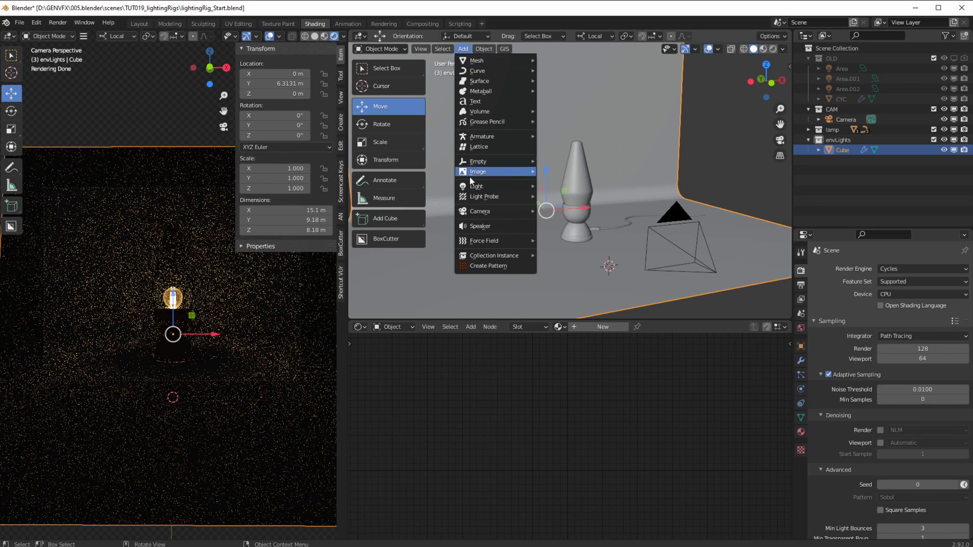
pyautogui.moveTo(476, 186)
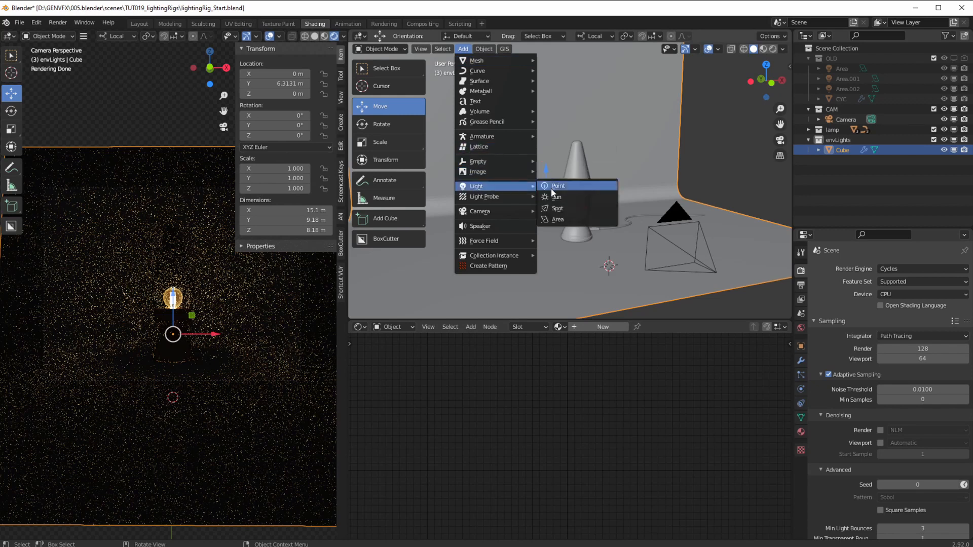
pyautogui.click(554, 220)
pyautogui.moveTo(168, 352); pyautogui.dragTo(178, 130)
# Step: Move the area light above the lamp, to about 2.3 m on Y and 6.75 m on Z
pyautogui.scroll(-1, 461, 289)
pyautogui.moveTo(461, 289)
pyautogui.mouseDown(button='middle')
pyautogui.moveTo(476, 277)
pyautogui.moveTo(433, 273)
pyautogui.moveTo(457, 280)
pyautogui.mouseUp(button='middle')
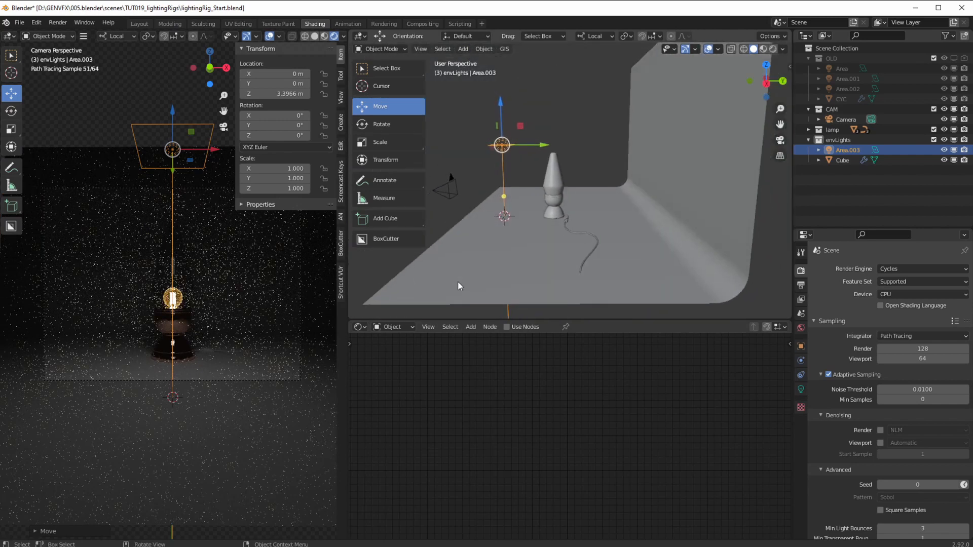
pyautogui.moveTo(542, 145); pyautogui.dragTo(591, 145)
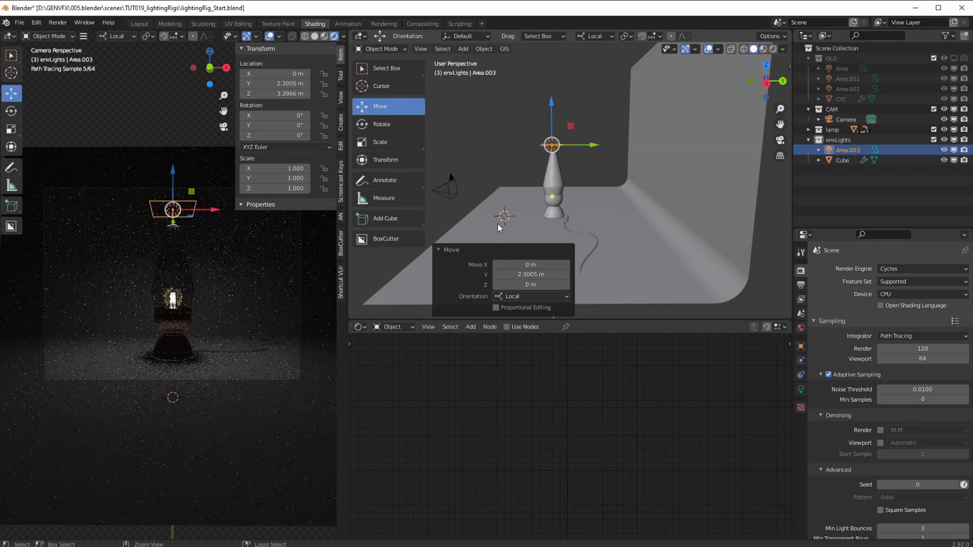
pyautogui.moveTo(499, 228); pyautogui.dragTo(488, 248, button='middle')
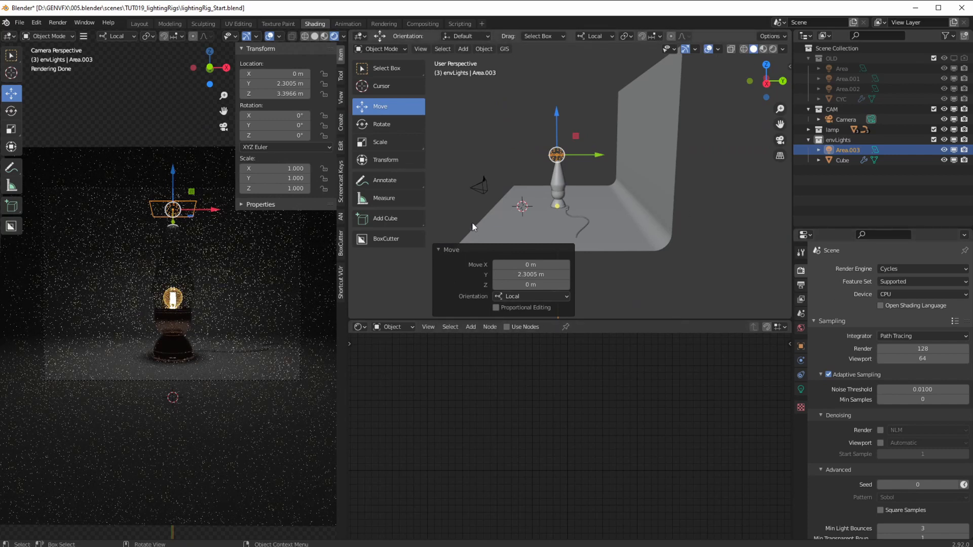
pyautogui.moveTo(554, 114); pyautogui.dragTo(555, 61)
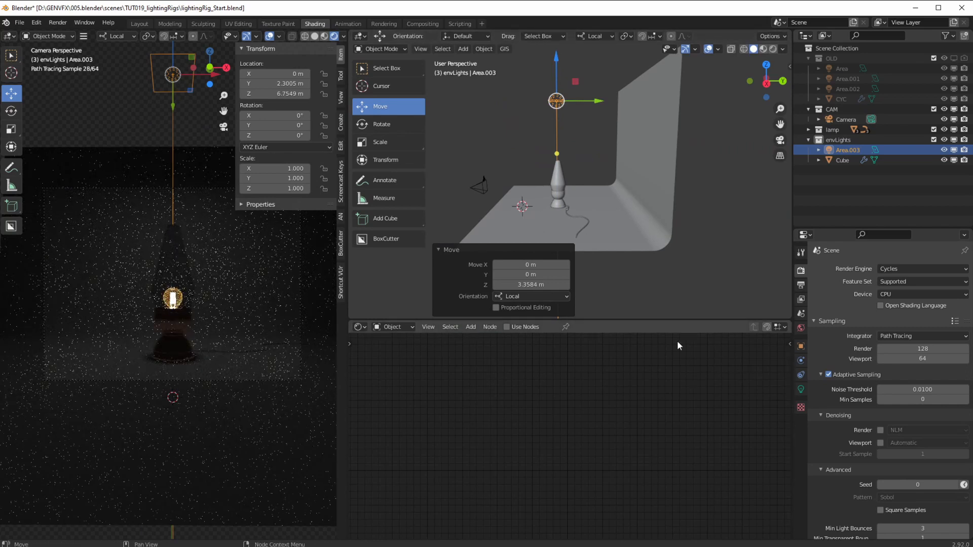
# Step: Expand the lamp collection and disable the filament in both viewports and renders
pyautogui.click(809, 130)
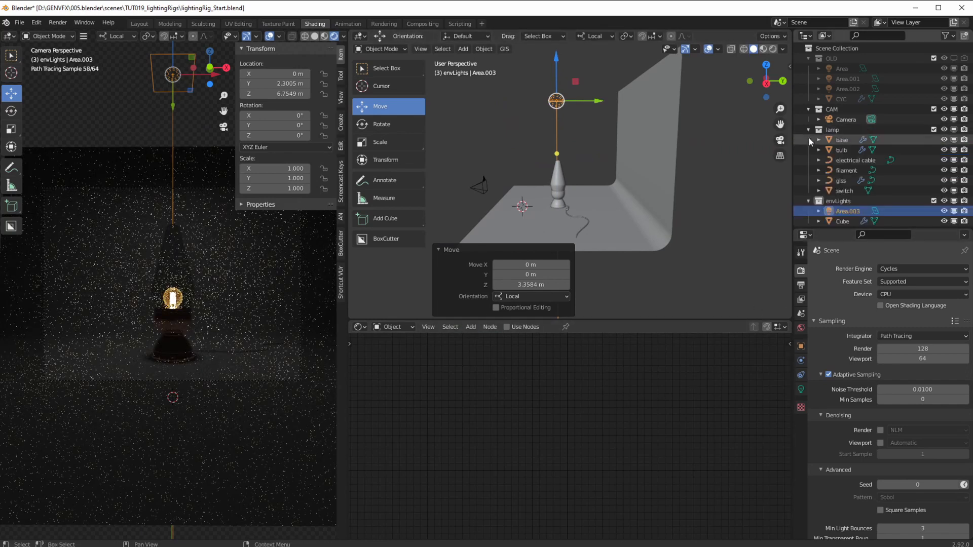
pyautogui.click(964, 170)
pyautogui.click(954, 171)
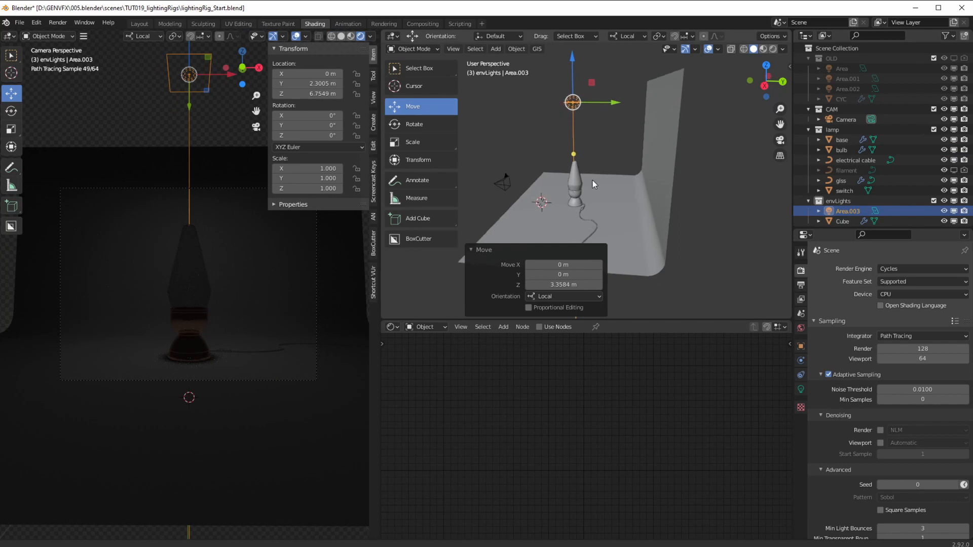
# Step: Move the area light in front of the backdrop to about -4.1 m on Y and rotate it about 90° around X toward the lamp
pyautogui.moveTo(593, 182); pyautogui.dragTo(589, 208, button='middle')
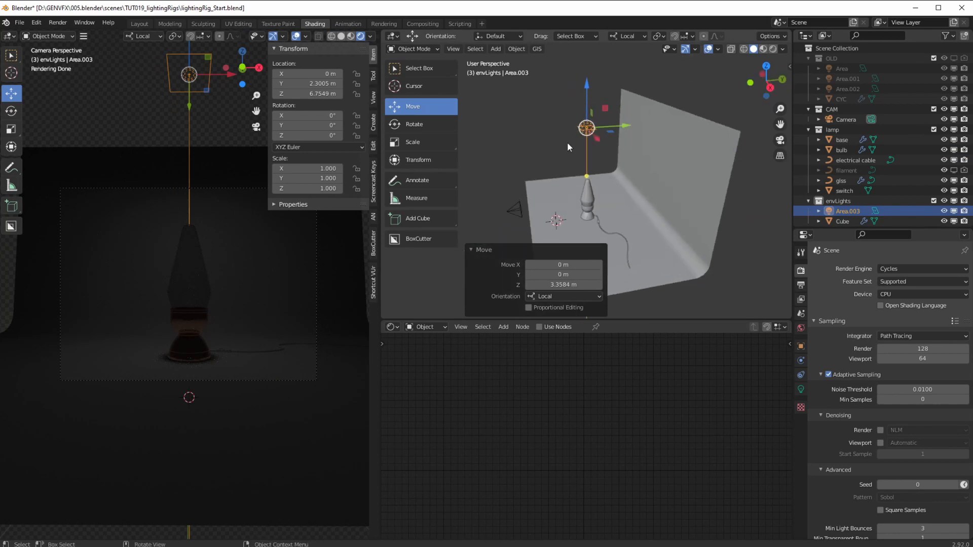
pyautogui.moveTo(626, 126); pyautogui.dragTo(520, 133)
pyautogui.scroll(-2, 509, 170)
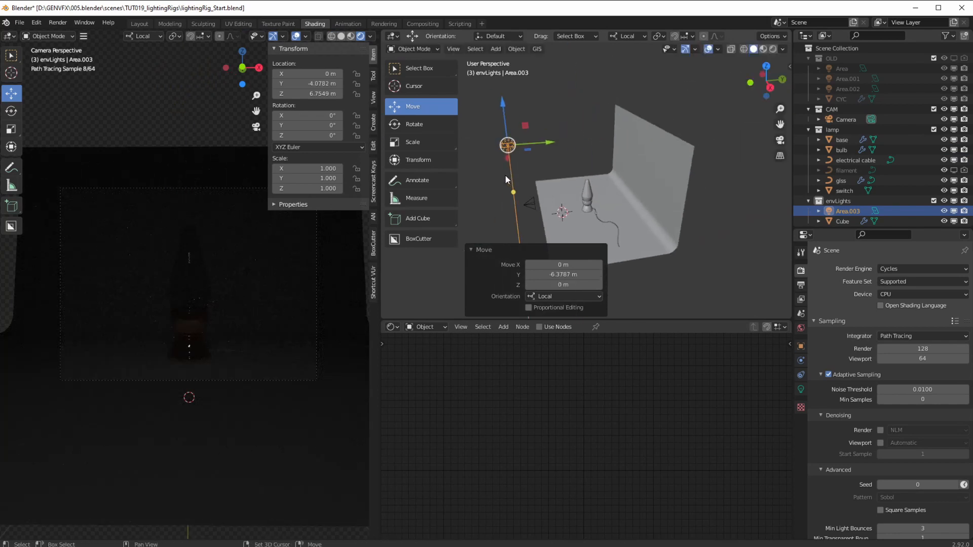
pyautogui.keyDown('shift'); pyautogui.moveTo(506, 176); pyautogui.dragTo(588, 171, button='middle'); pyautogui.keyUp('shift')
pyautogui.moveTo(524, 141); pyautogui.dragTo(501, 137, button='middle')
pyautogui.click(417, 121)
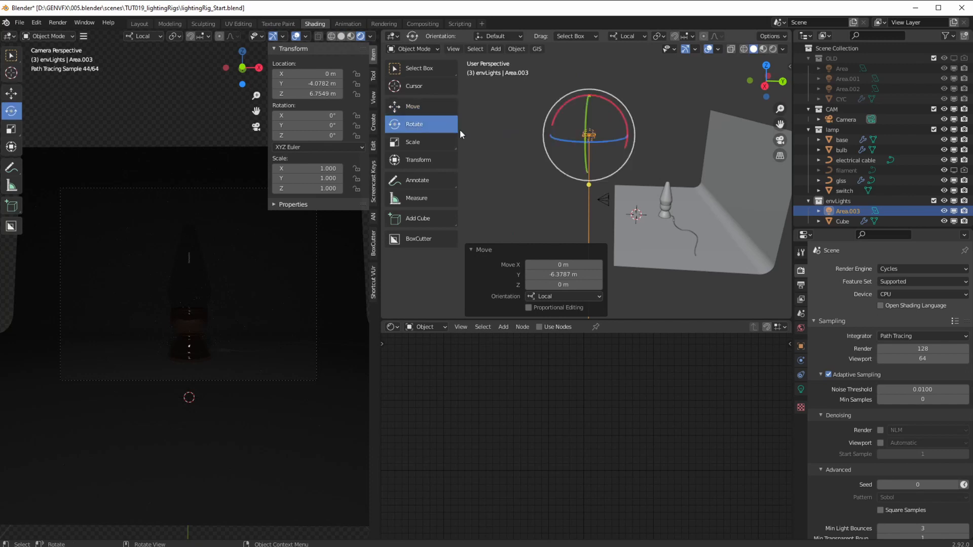
pyautogui.moveTo(625, 145); pyautogui.dragTo(599, 82)
# Step: Lower the area light and shift it behind the camera to about X -0.53 m, Y -5.98 m, Z 1.63 m
pyautogui.moveTo(550, 158); pyautogui.dragTo(645, 182, button='middle')
pyautogui.click(408, 106)
pyautogui.moveTo(615, 108); pyautogui.dragTo(591, 165)
pyautogui.moveTo(577, 216); pyautogui.dragTo(561, 223)
pyautogui.moveTo(546, 223); pyautogui.dragTo(570, 223, button='middle')
pyautogui.moveTo(638, 211); pyautogui.dragTo(628, 207)
# Step: Enlarge the working 3D viewport and rotate the area light about -2.8° around its local Y axis to aim at the lamp
pyautogui.click(398, 120)
pyautogui.moveTo(504, 173); pyautogui.dragTo(537, 196, button='middle')
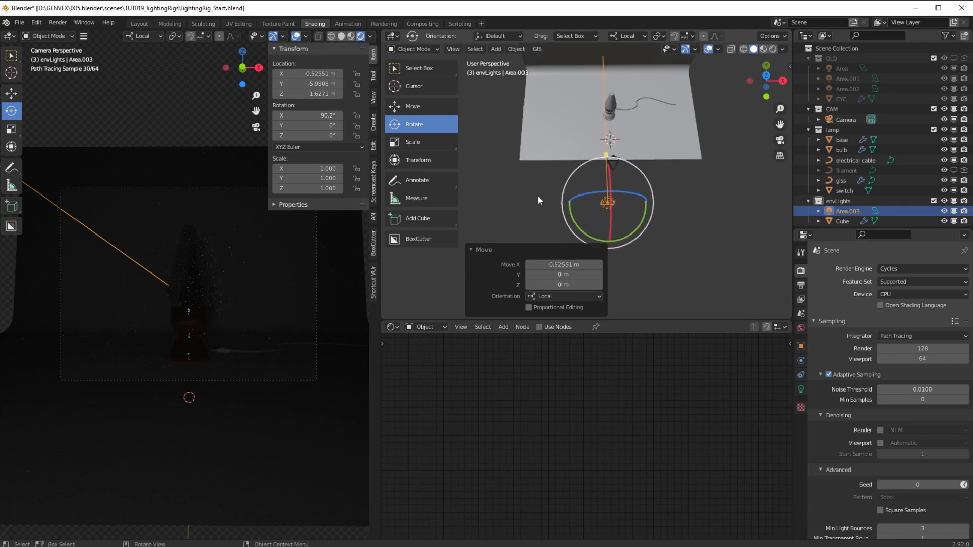
pyautogui.moveTo(560, 320); pyautogui.dragTo(561, 458)
pyautogui.moveTo(542, 304); pyautogui.dragTo(598, 329, button='middle')
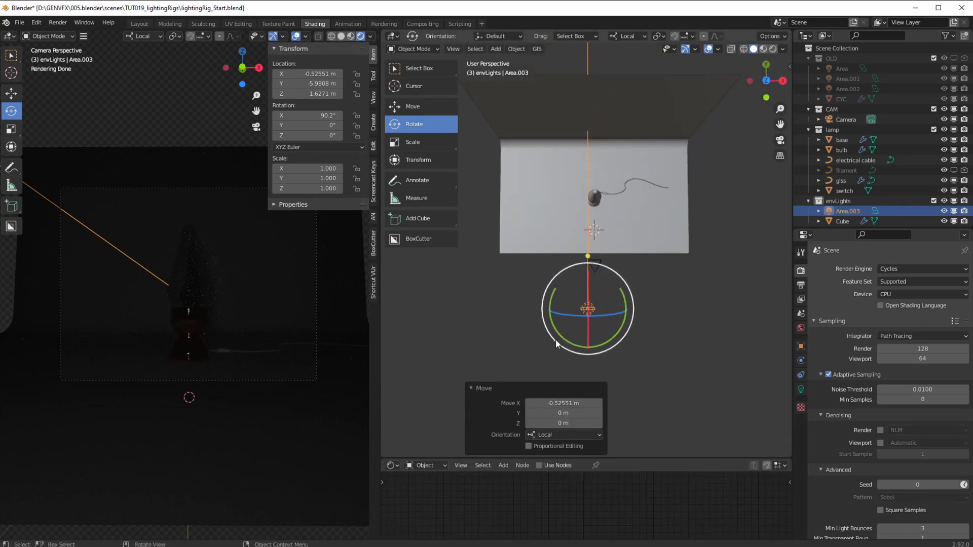
pyautogui.moveTo(610, 343); pyautogui.dragTo(599, 354)
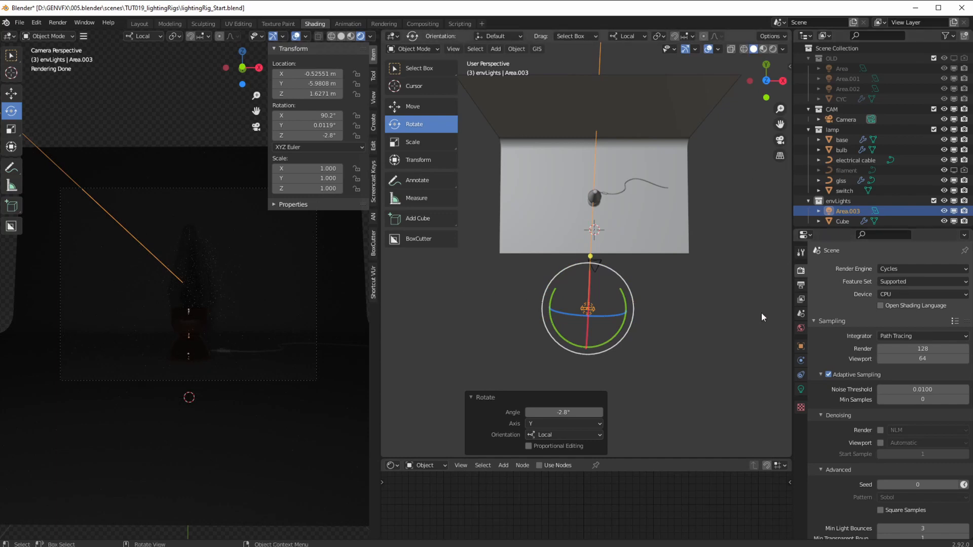
# Step: Set the area light's power to 60 W
pyautogui.click(801, 388)
pyautogui.click(915, 335)
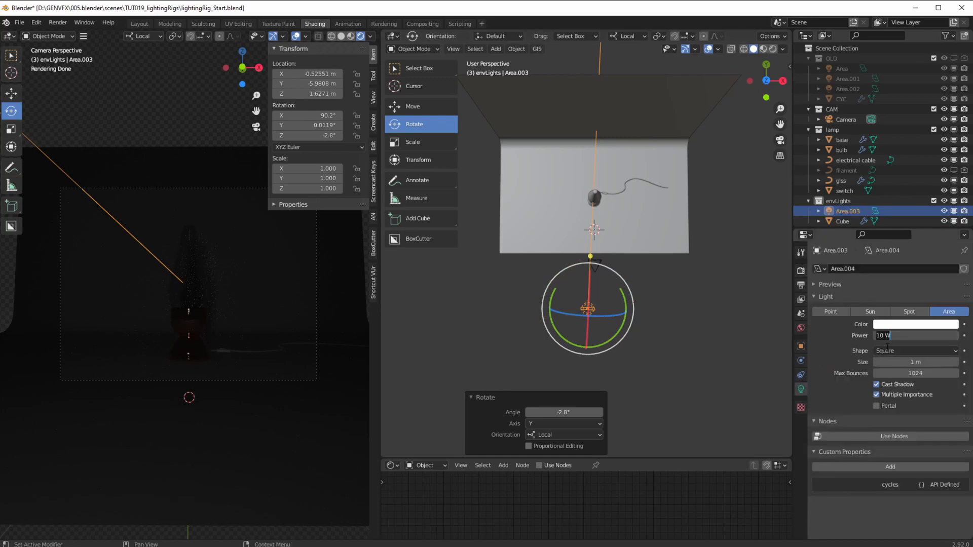
pyautogui.write('60')
pyautogui.press('Return')
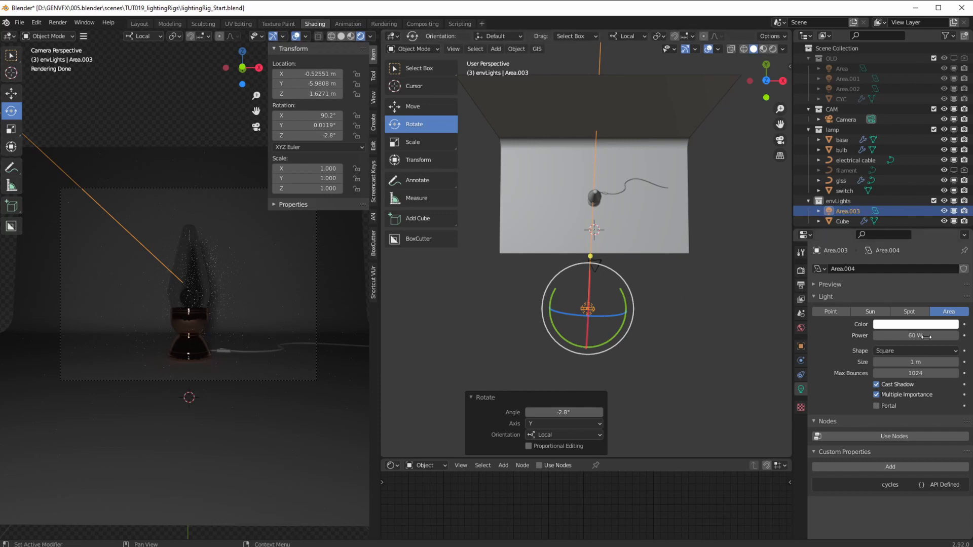
# Step: Try a different size for the area light and return it to 1 m
pyautogui.moveTo(893, 363); pyautogui.dragTo(908, 358)
pyautogui.click(896, 363)
pyautogui.write('1')
pyautogui.press('Return')
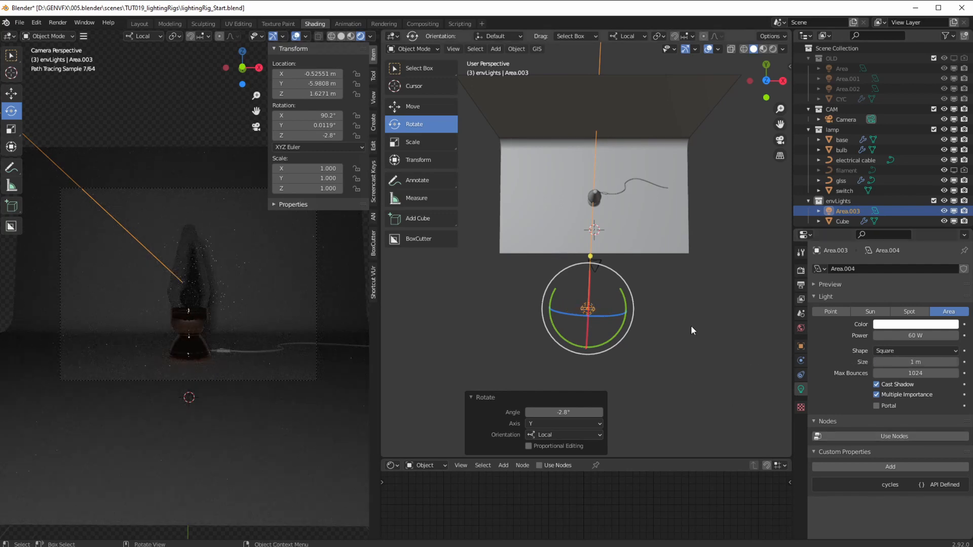
# Step: Set the area light's power to 20 W
pyautogui.click(888, 351)
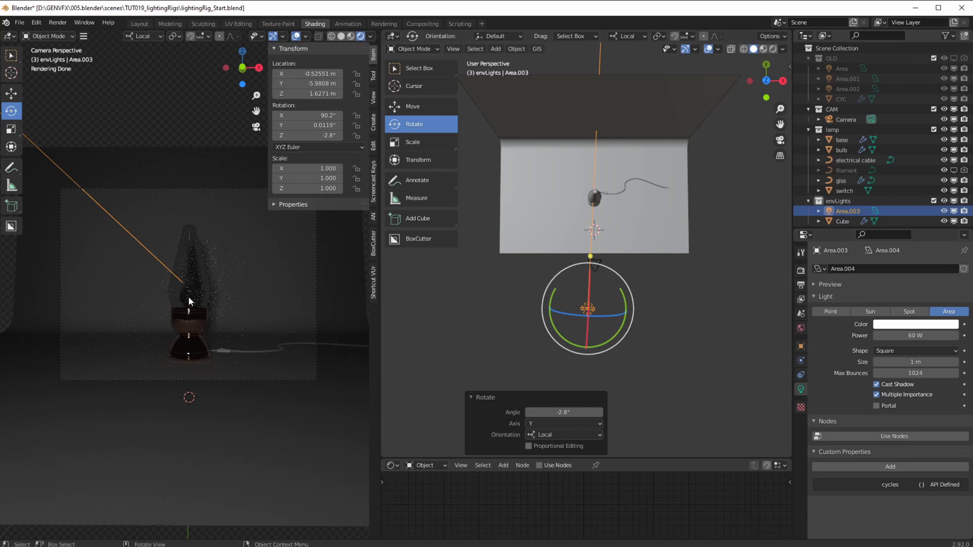
pyautogui.click(898, 337)
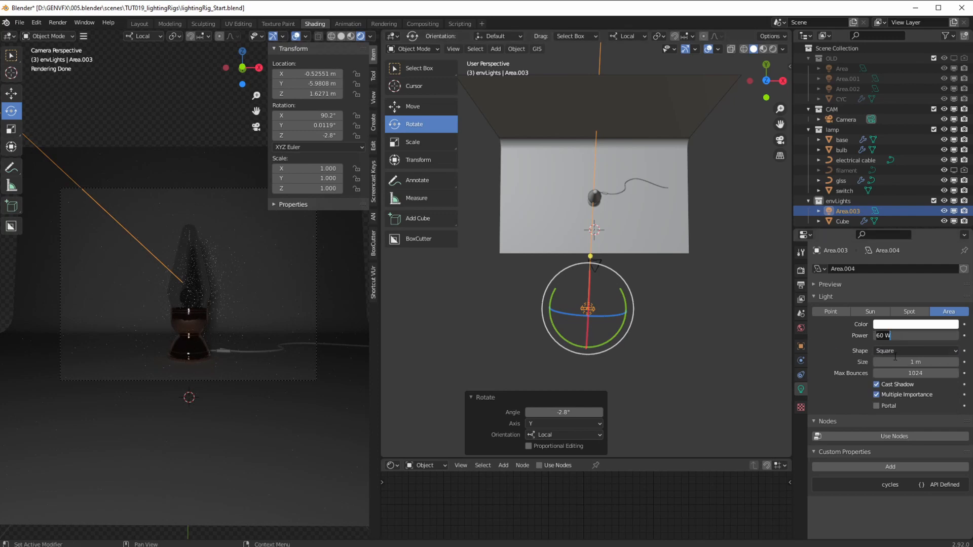
pyautogui.write('20')
pyautogui.press('Return')
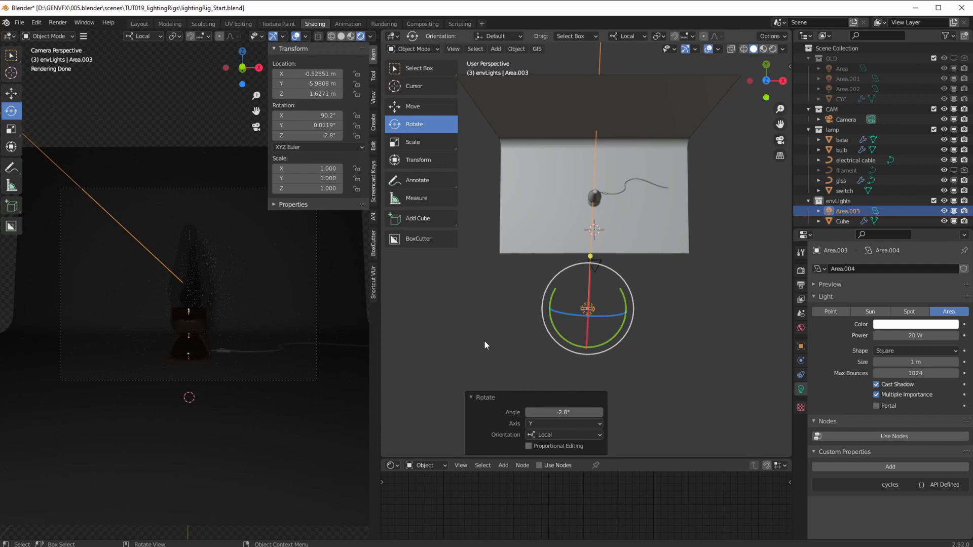
# Step: Enlarge the shader editor and assign the existing CYC material to the curved backdrop
pyautogui.moveTo(491, 329); pyautogui.dragTo(467, 305, button='middle')
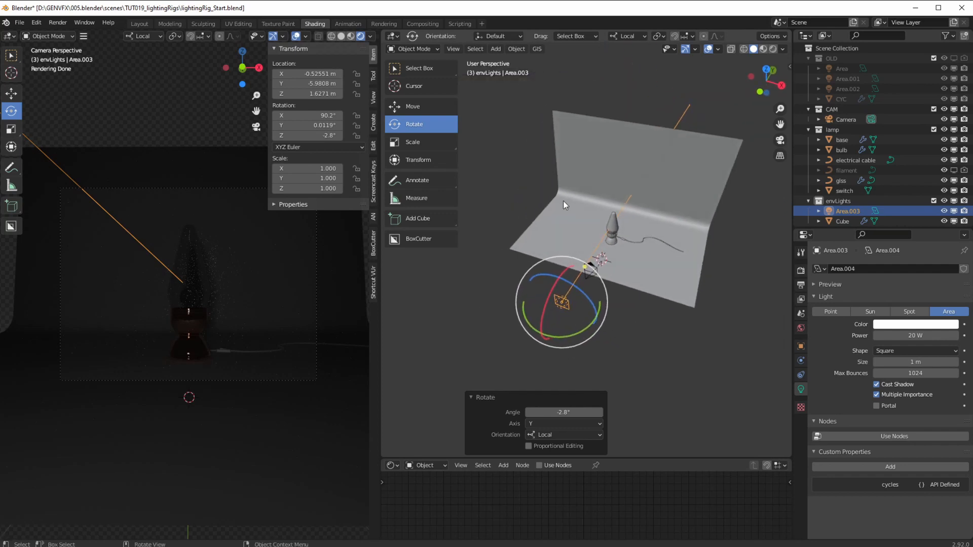
pyautogui.click(664, 225)
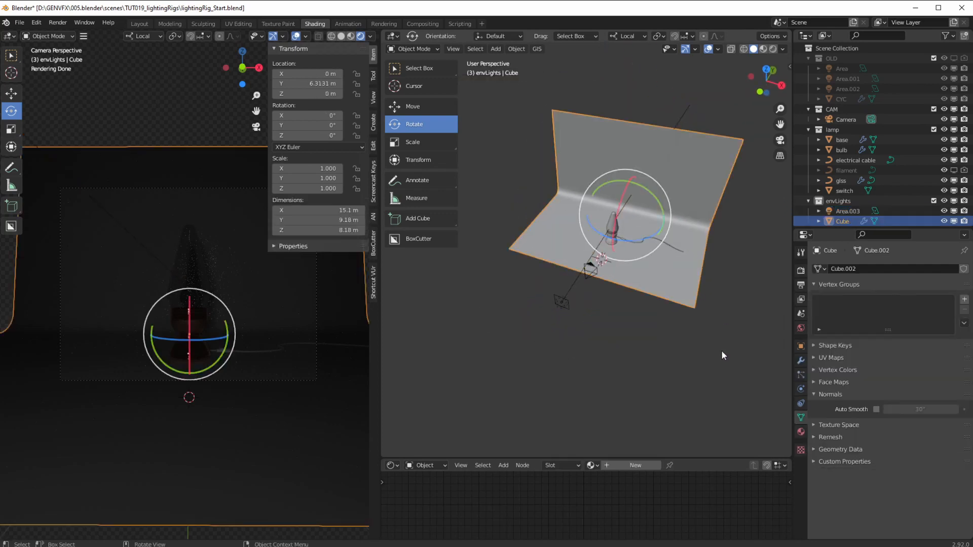
pyautogui.moveTo(553, 458); pyautogui.dragTo(545, 376)
pyautogui.click(607, 383)
pyautogui.click(596, 382)
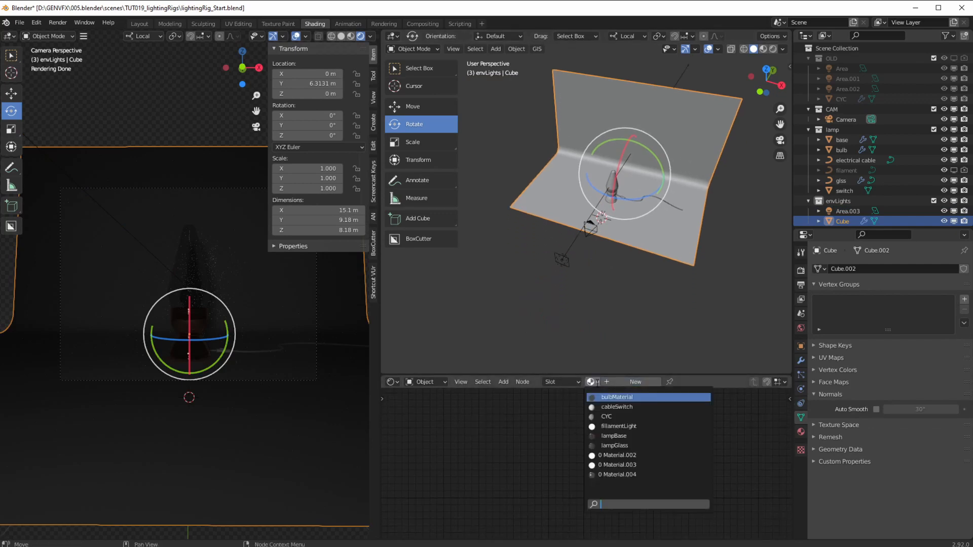
pyautogui.click(618, 416)
pyautogui.scroll(-2, 550, 490)
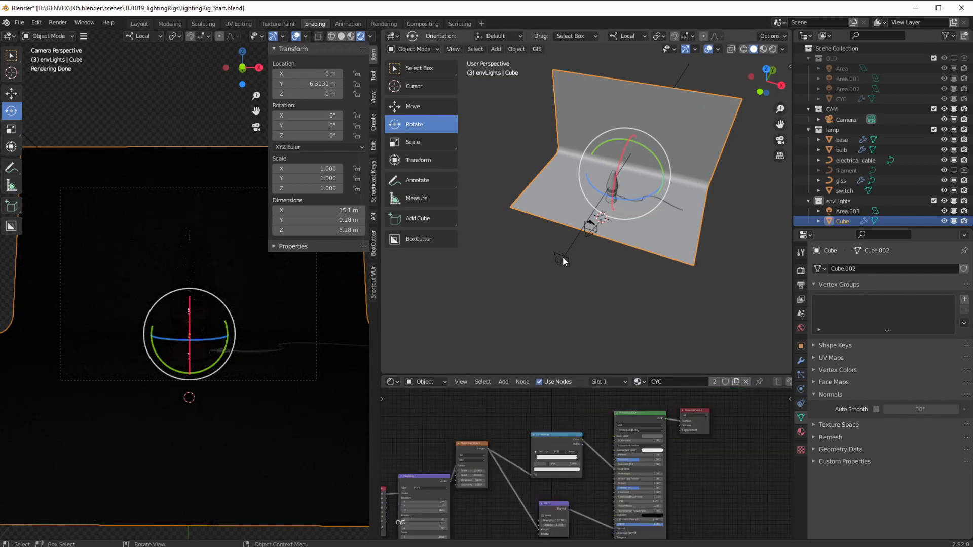
# Step: Rename the area light behind the camera as fill
pyautogui.click(561, 260)
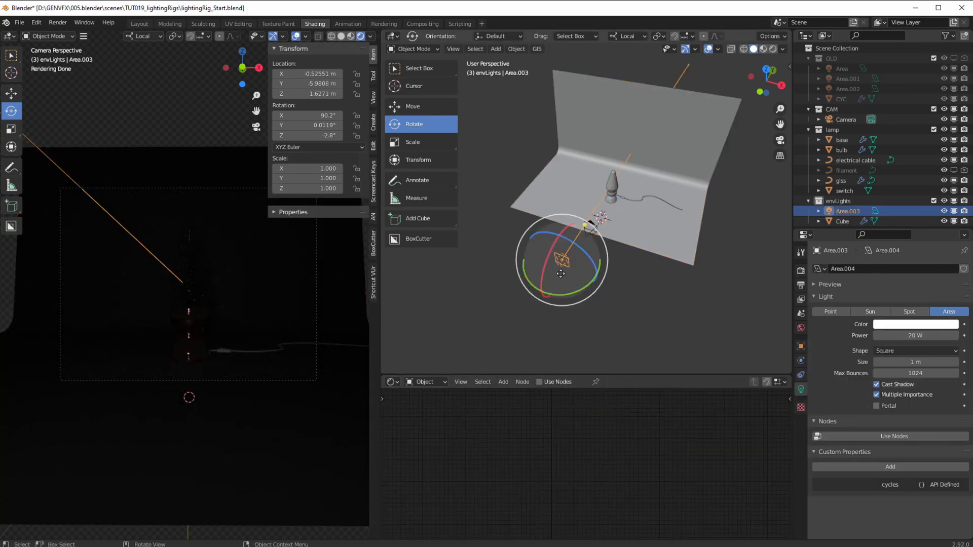
pyautogui.doubleClick(844, 212)
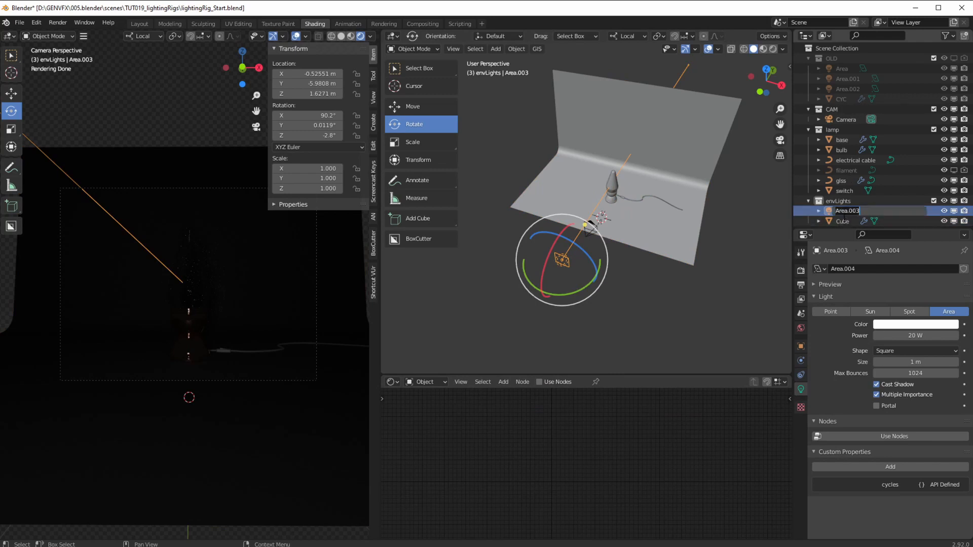
pyautogui.write('fill')
pyautogui.press('Return')
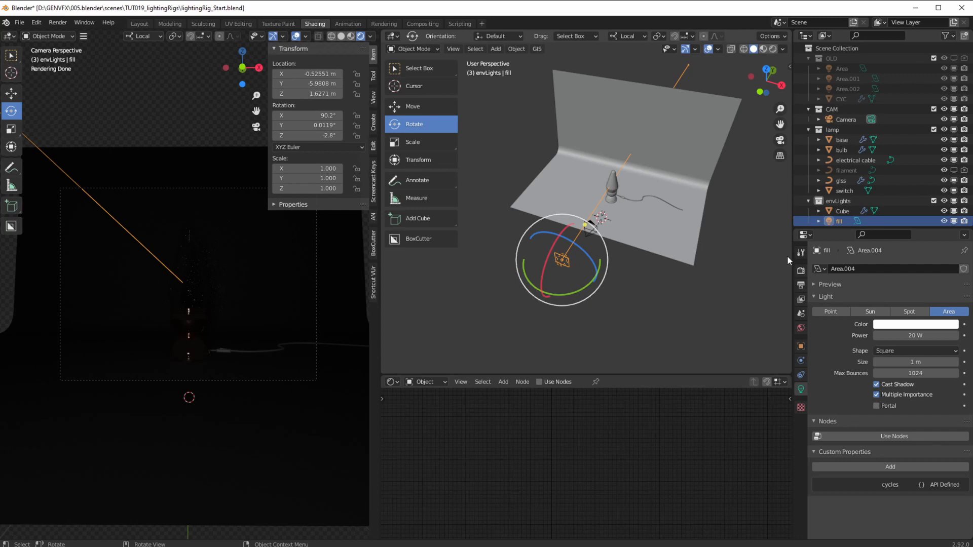
# Step: Rename the backdrop object Cube as CYC and collapse the OLD collection in the scene hierarchy
pyautogui.doubleClick(841, 209)
pyautogui.write('CYC')
pyautogui.press('Return')
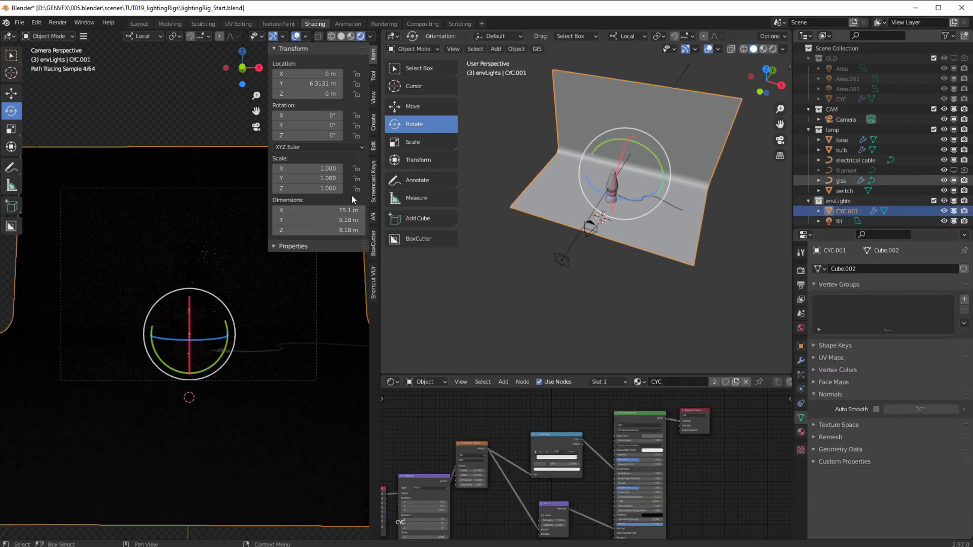
pyautogui.moveTo(548, 275); pyautogui.dragTo(526, 294, button='middle')
pyautogui.click(809, 59)
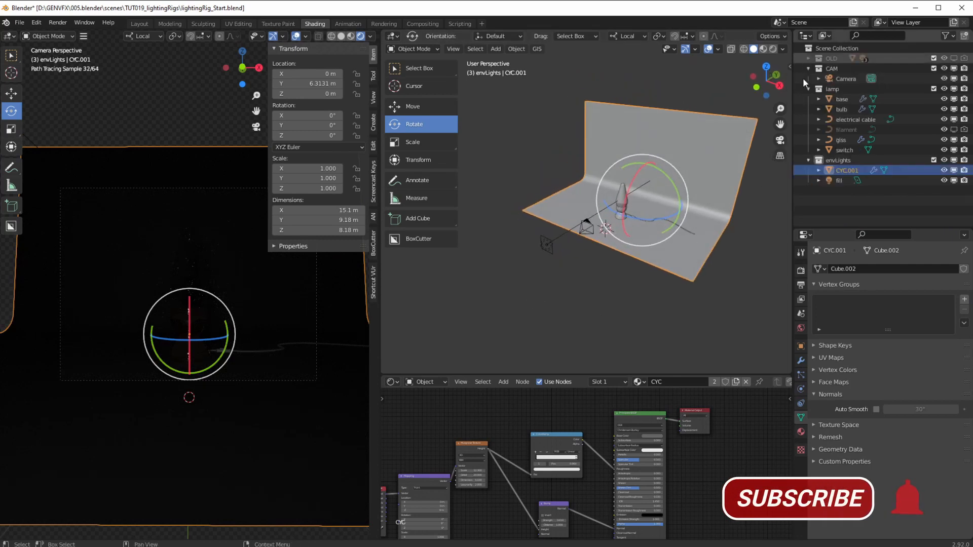
# Step: Add a second area light to the envLights collection and raise it about 2.39 m along Z
pyautogui.scroll(1, 572, 310)
pyautogui.moveTo(572, 310); pyautogui.dragTo(516, 318, button='middle')
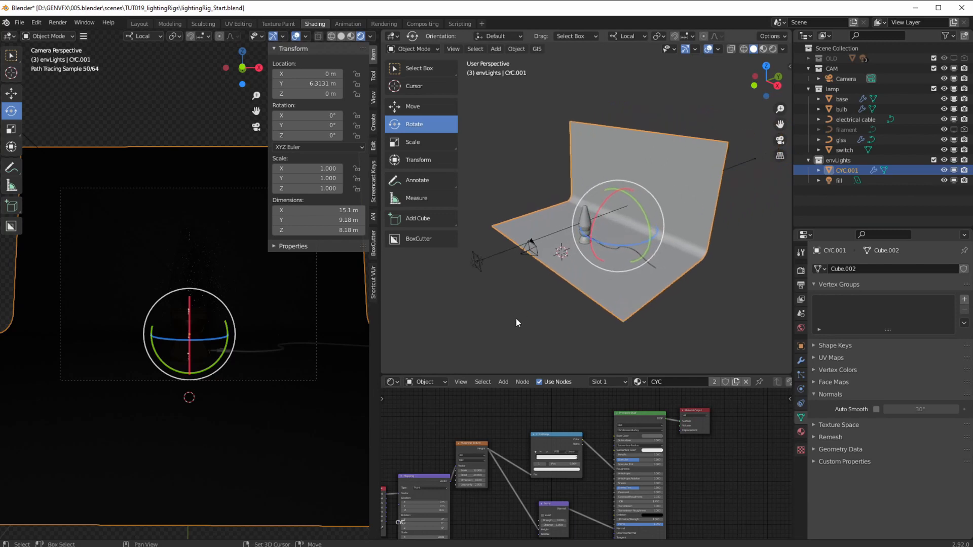
pyautogui.click(500, 51)
pyautogui.moveTo(508, 187)
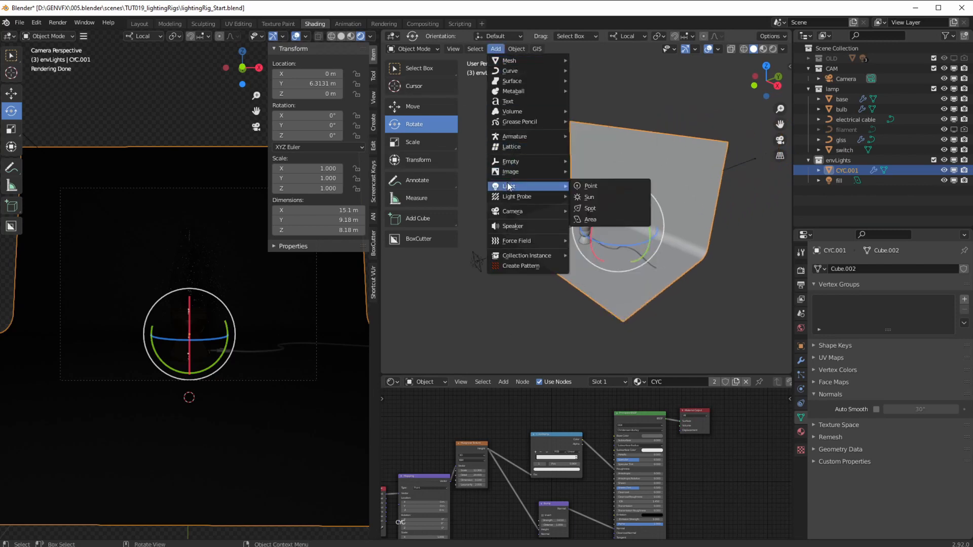
pyautogui.click(588, 220)
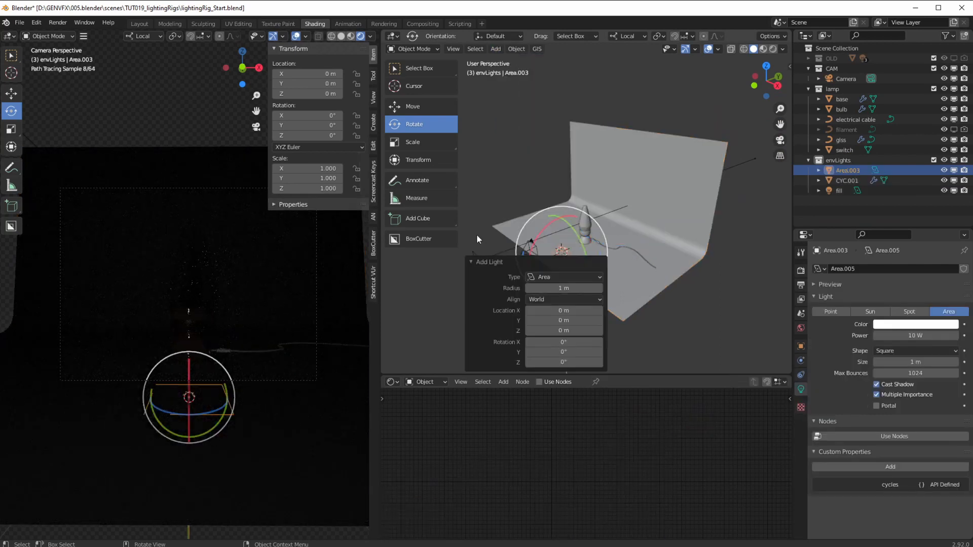
pyautogui.click(405, 107)
pyautogui.moveTo(561, 218); pyautogui.dragTo(525, 223)
pyautogui.moveTo(525, 223); pyautogui.dragTo(601, 228, button='middle')
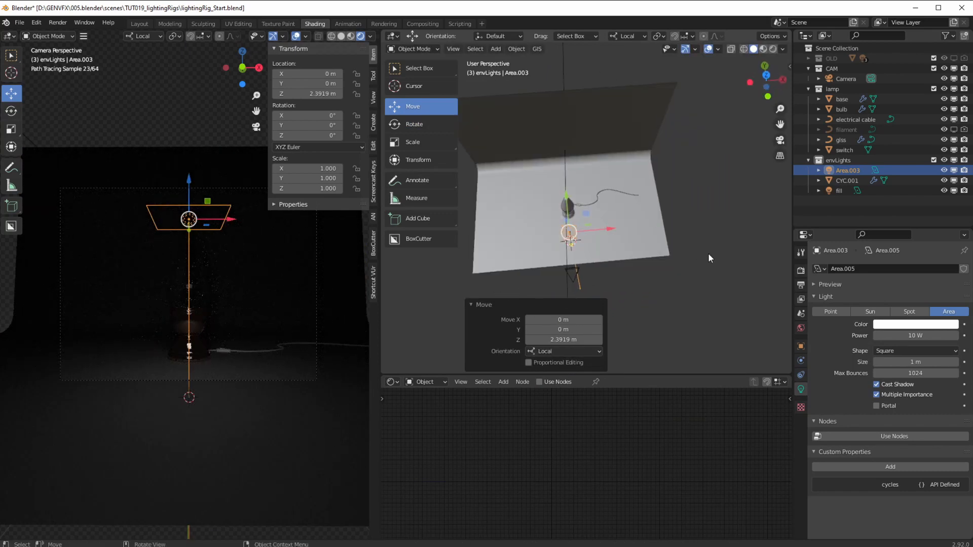
# Step: Try tilting the new area light about 17.6° around its local X axis
pyautogui.moveTo(503, 270); pyautogui.dragTo(596, 208, button='middle')
pyautogui.click(435, 123)
pyautogui.moveTo(618, 206); pyautogui.dragTo(598, 200)
# Step: Show the transform values in the working viewport instead of the camera view and set the new light's X rotation to 90°
pyautogui.press('n')
pyautogui.press('n')
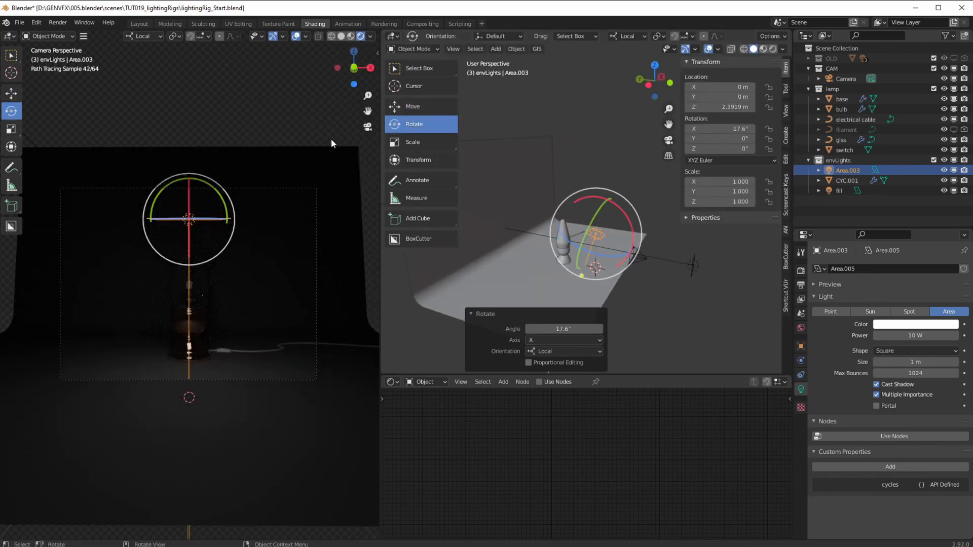
pyautogui.scroll(4, 206, 274)
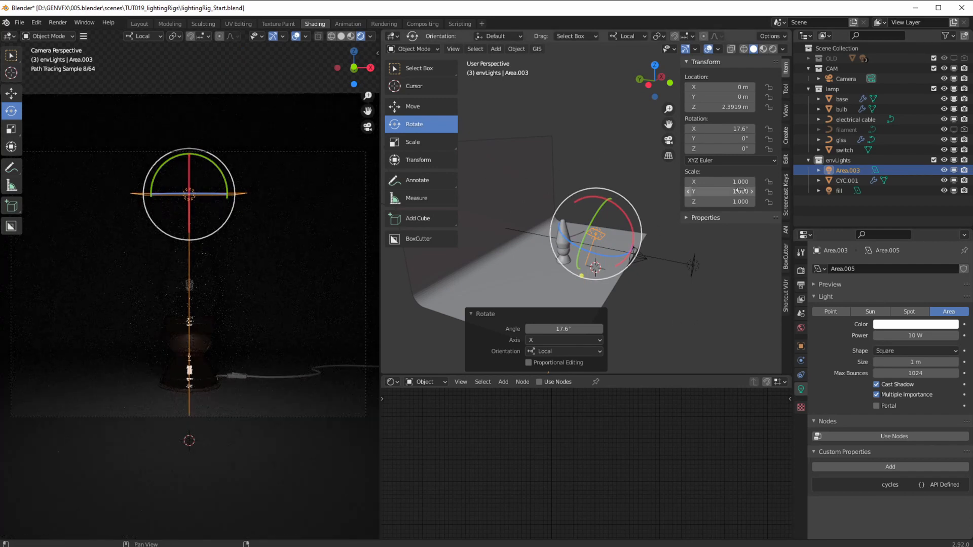
pyautogui.click(710, 129)
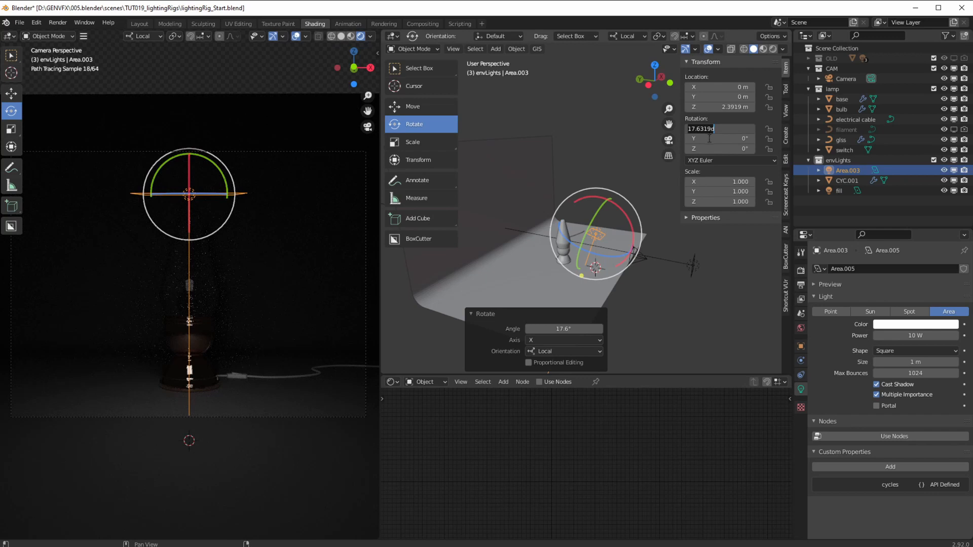
pyautogui.write('90')
pyautogui.press('Return')
# Step: Move the new area light about 5.44 m along its local X axis, beside the lamp
pyautogui.moveTo(447, 265); pyautogui.dragTo(421, 281, button='middle')
pyautogui.click(420, 107)
pyautogui.moveTo(606, 233); pyautogui.dragTo(651, 229)
pyautogui.moveTo(651, 229); pyautogui.dragTo(640, 244, button='middle')
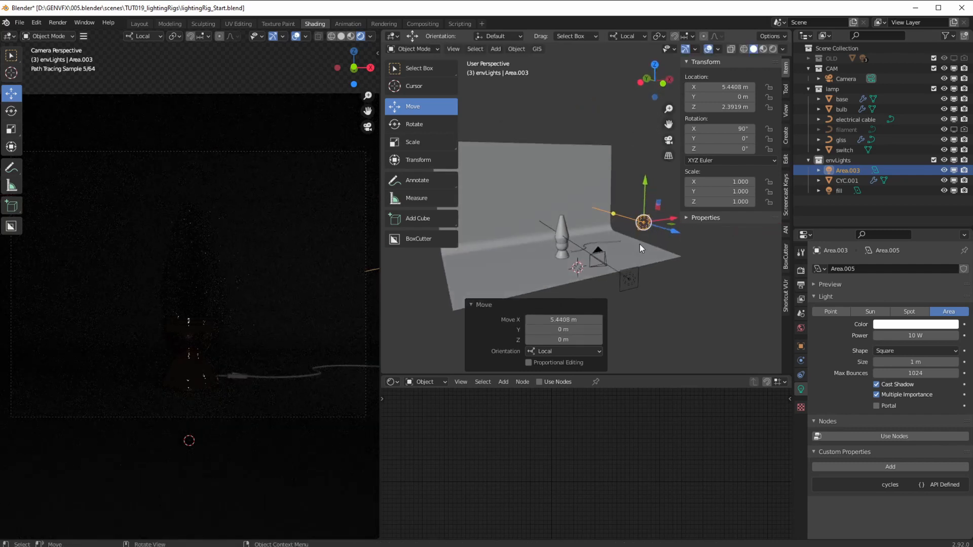
# Step: Change the light's shape to Rectangle and stretch it to about 1.79 m by 7.62 m
pyautogui.click(880, 351)
pyautogui.click(882, 374)
pyautogui.moveTo(571, 235); pyautogui.dragTo(507, 245, button='middle')
pyautogui.scroll(1, 604, 230)
pyautogui.scroll(1, 558, 208)
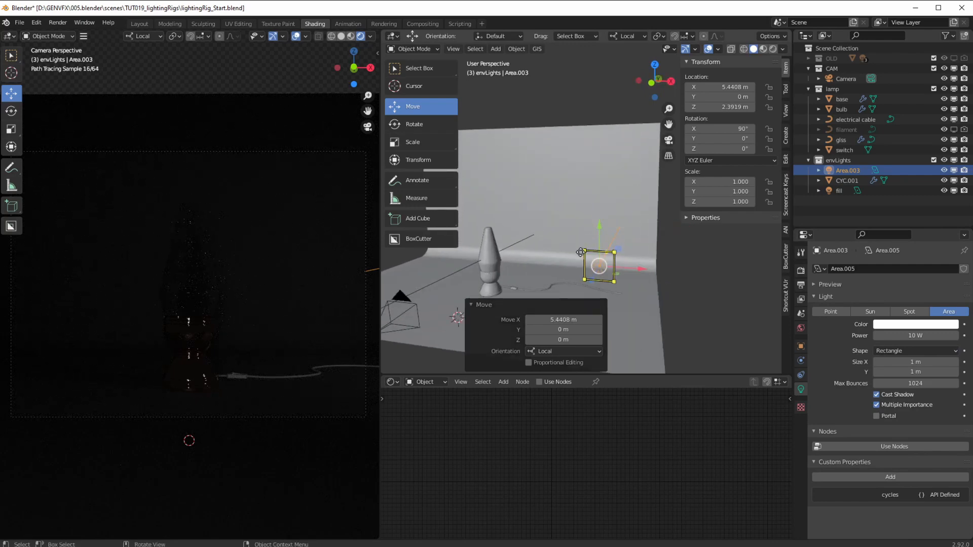
pyautogui.moveTo(584, 252); pyautogui.dragTo(558, 44)
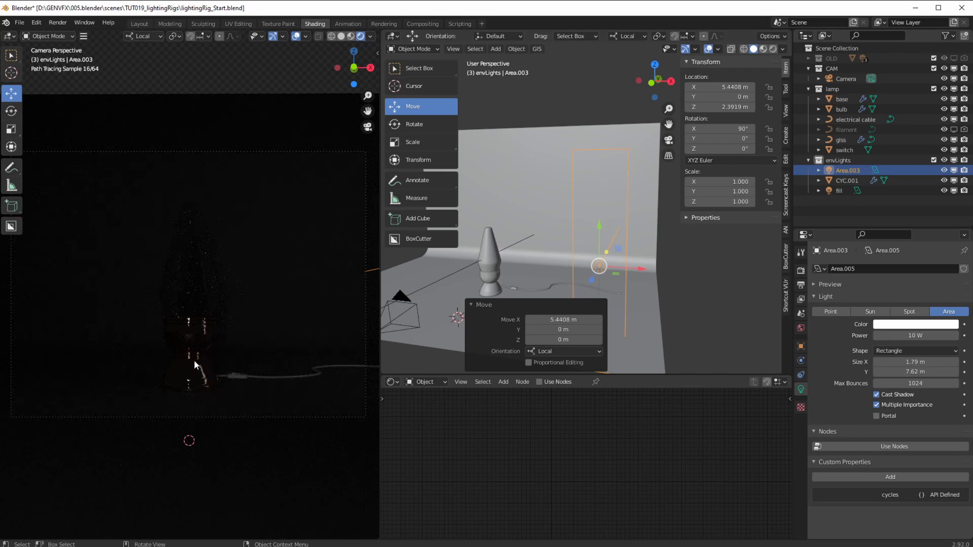
pyautogui.moveTo(423, 319); pyautogui.dragTo(461, 178, button='middle')
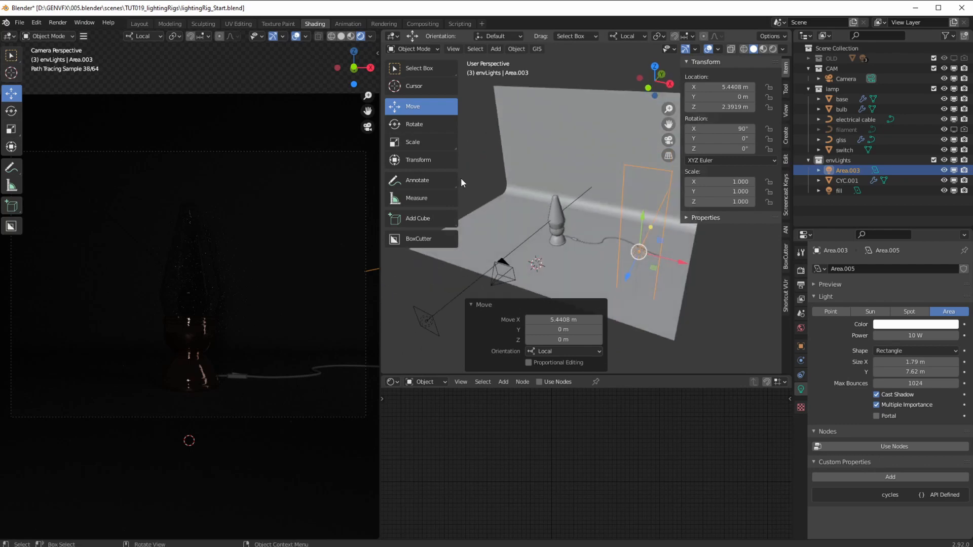
# Step: Turn the rectangular light to a Z rotation of about 44.6° towards the lamp and move it to about X 4.98 m, Y -2.93 m
pyautogui.click(451, 124)
pyautogui.moveTo(640, 280); pyautogui.dragTo(598, 335)
pyautogui.click(407, 109)
pyautogui.moveTo(507, 263)
pyautogui.mouseDown(button='middle')
pyautogui.moveTo(448, 278)
pyautogui.moveTo(457, 297)
pyautogui.moveTo(479, 276)
pyautogui.moveTo(514, 271)
pyautogui.mouseUp(button='middle')
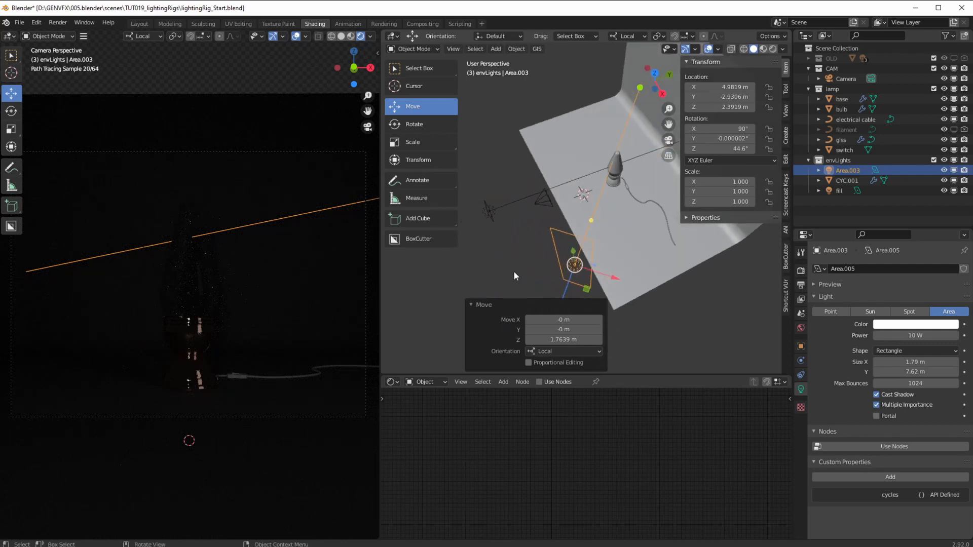
pyautogui.moveTo(540, 209); pyautogui.dragTo(505, 230, button='middle')
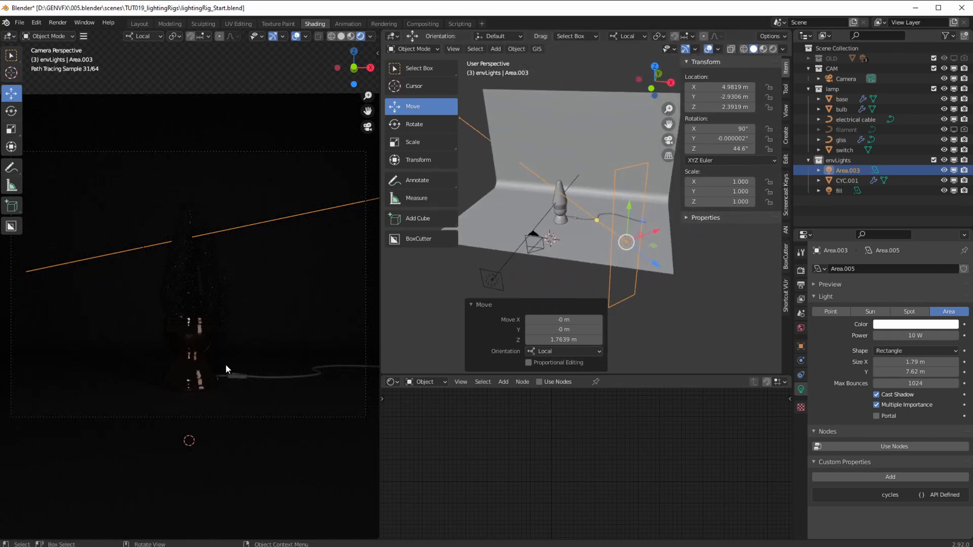
# Step: Set the rectangular light's power to 1000 W
pyautogui.click(894, 338)
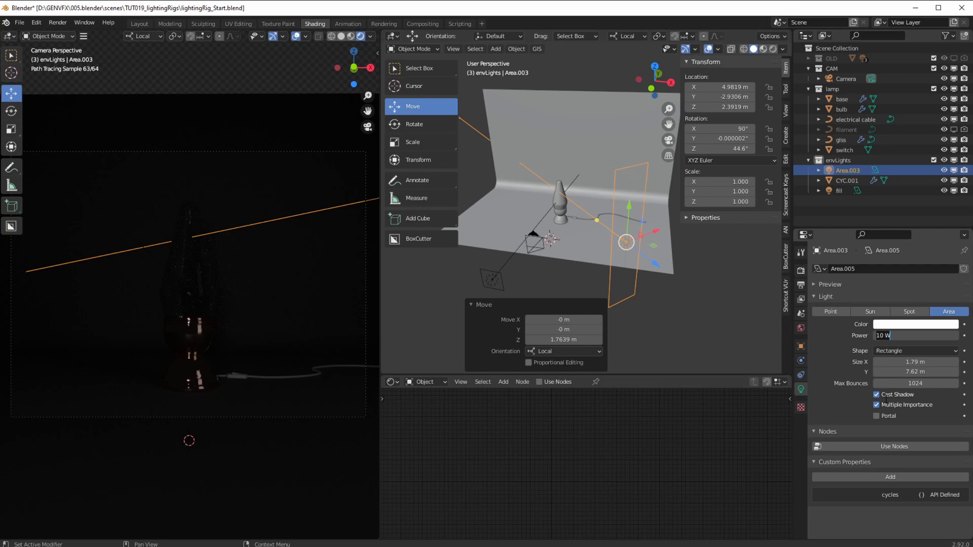
pyautogui.write('1')
pyautogui.press('Return')
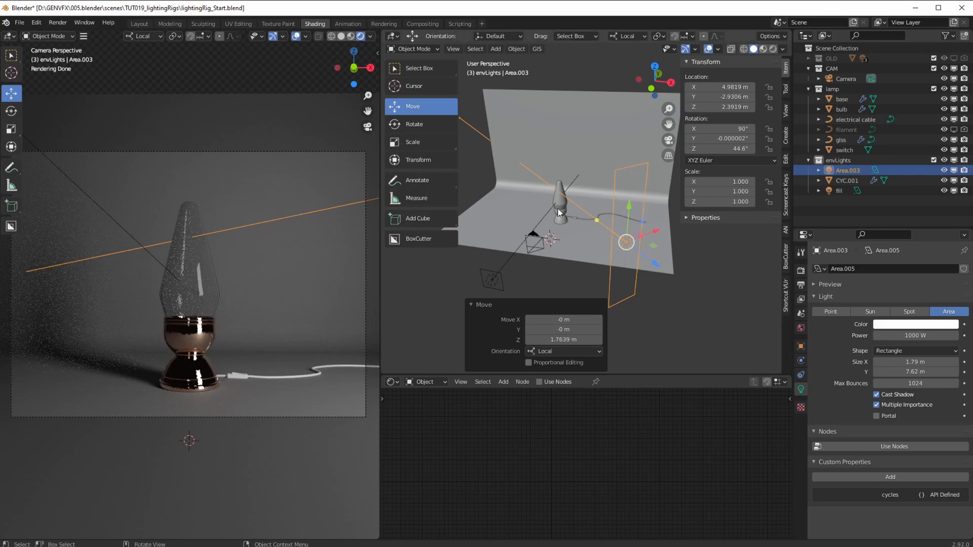
# Step: Try shrinking the rectangular light to about 0.76 m by 1.86 m to compare its reflection on the lamp
pyautogui.moveTo(617, 167); pyautogui.dragTo(615, 253)
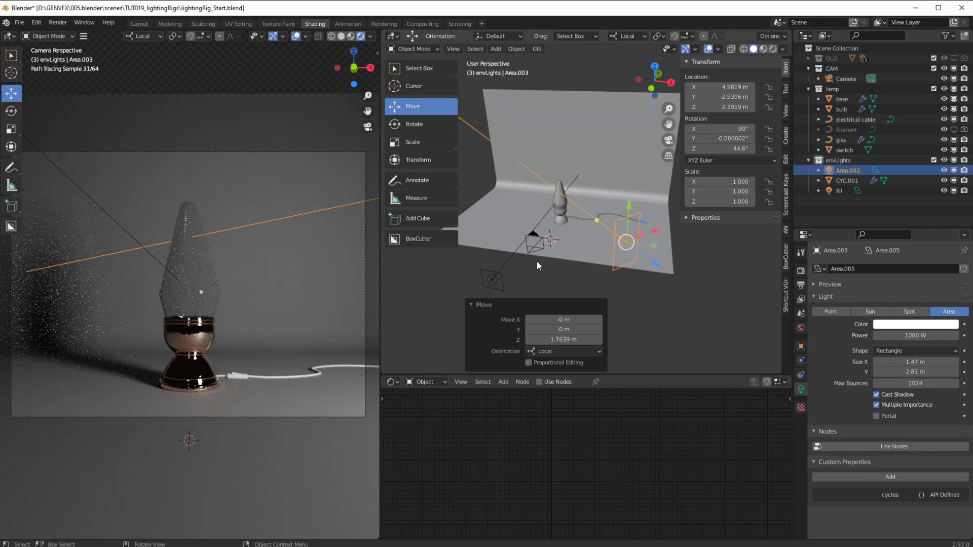
pyautogui.moveTo(541, 272); pyautogui.dragTo(515, 240, button='middle')
pyautogui.moveTo(512, 273); pyautogui.dragTo(509, 269, button='middle')
pyautogui.moveTo(593, 199); pyautogui.dragTo(611, 217)
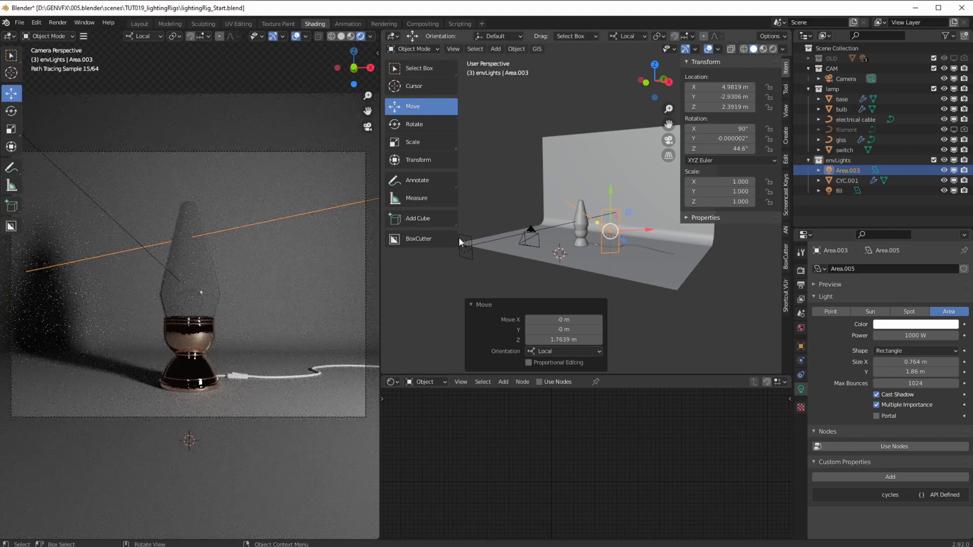
# Step: Enlarge the rectangular light to about 3.86 m by 9.98 m and shift it about 1.07 m along its local X axis
pyautogui.moveTo(602, 211); pyautogui.dragTo(504, 170)
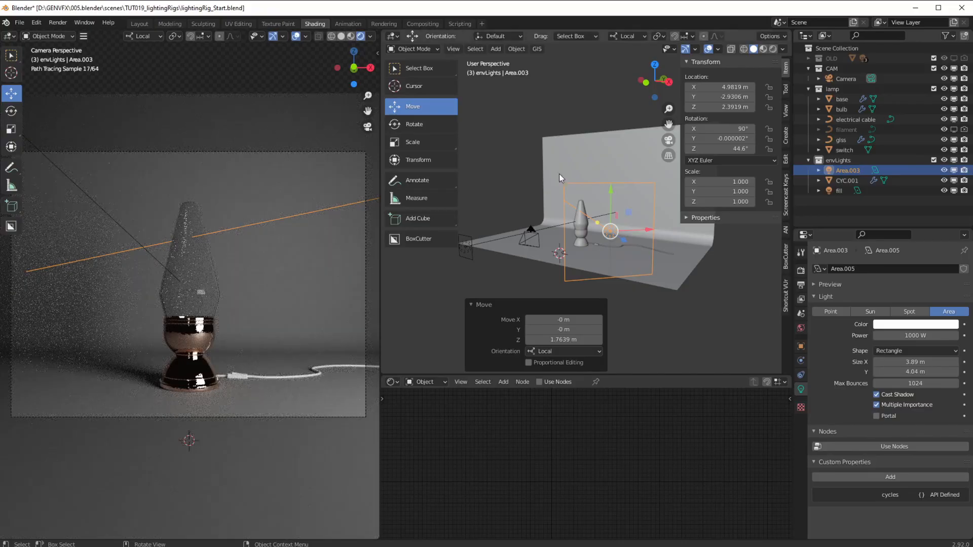
pyautogui.moveTo(565, 183); pyautogui.dragTo(564, 21)
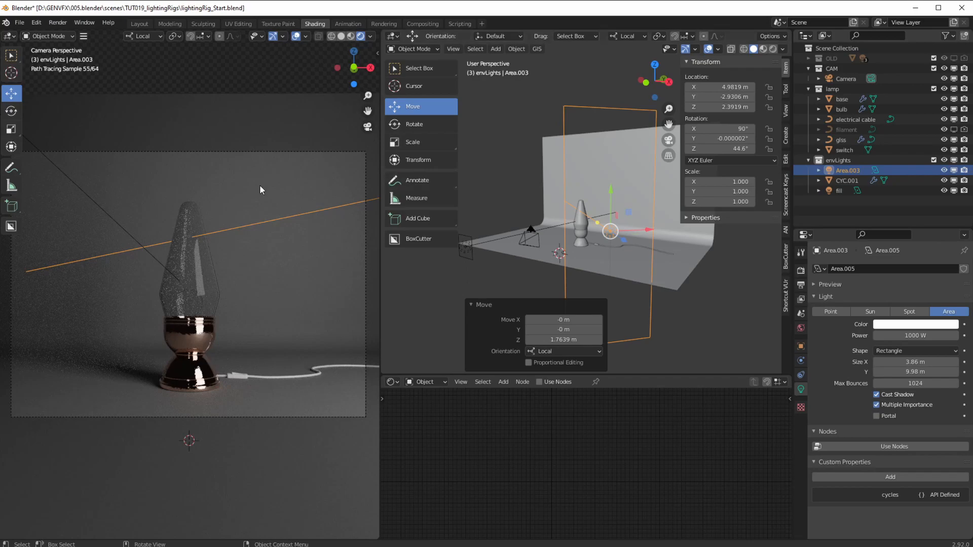
pyautogui.moveTo(644, 229); pyautogui.dragTo(673, 226)
pyautogui.moveTo(527, 270); pyautogui.dragTo(596, 291, button='middle')
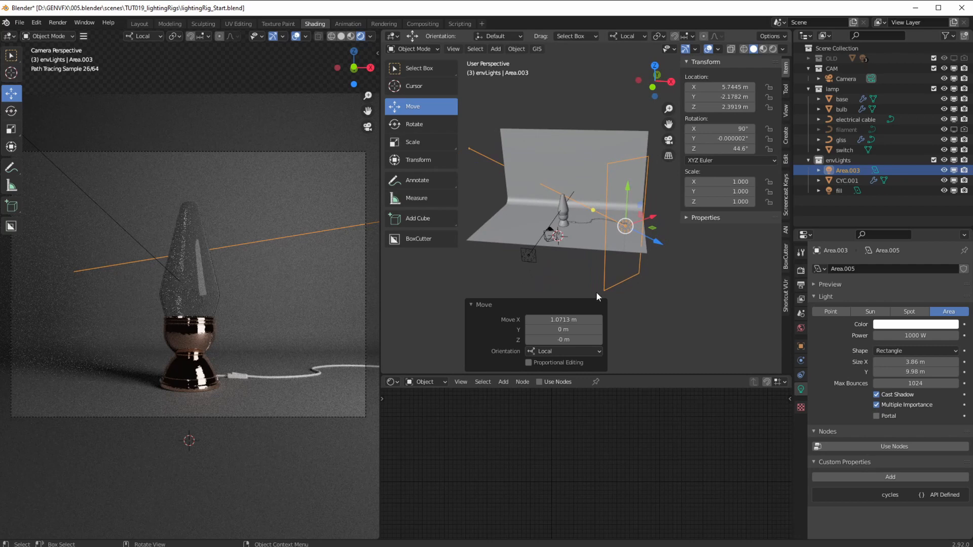
pyautogui.moveTo(482, 271); pyautogui.dragTo(493, 270, button='middle')
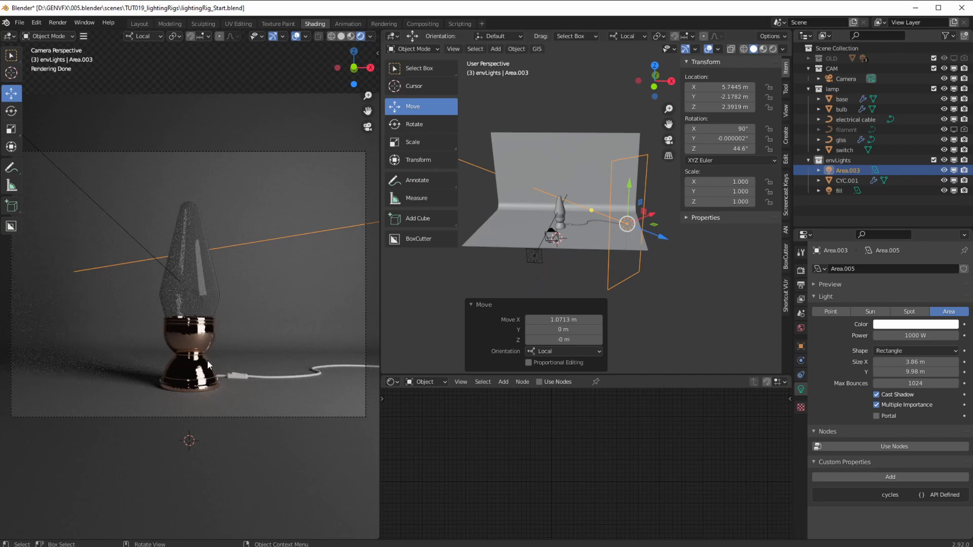
# Step: Duplicate the rectangular light and move the copy about -12.16 m along the global X axis to the lamp's opposite side
pyautogui.hotkey('shift', 'd')
pyautogui.rightClick(518, 234)
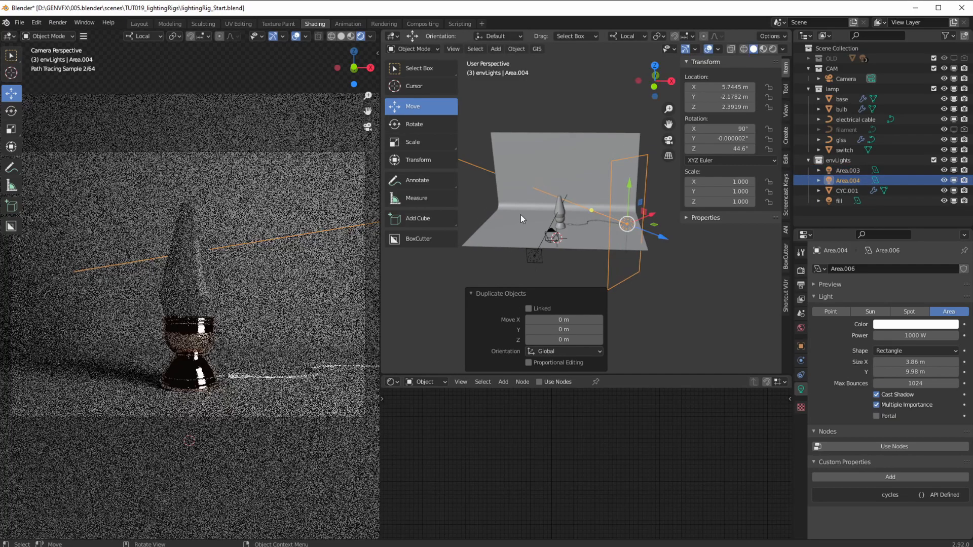
pyautogui.click(622, 35)
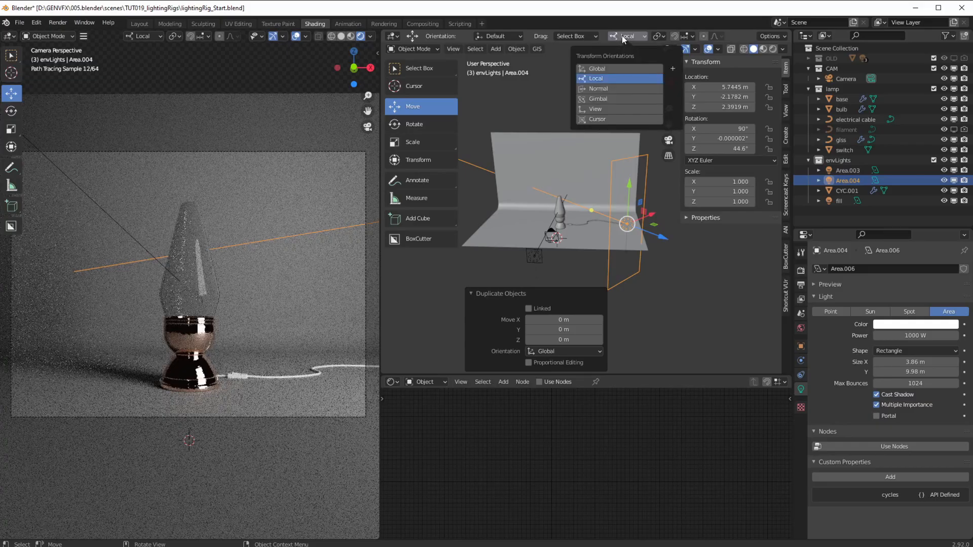
pyautogui.click(600, 68)
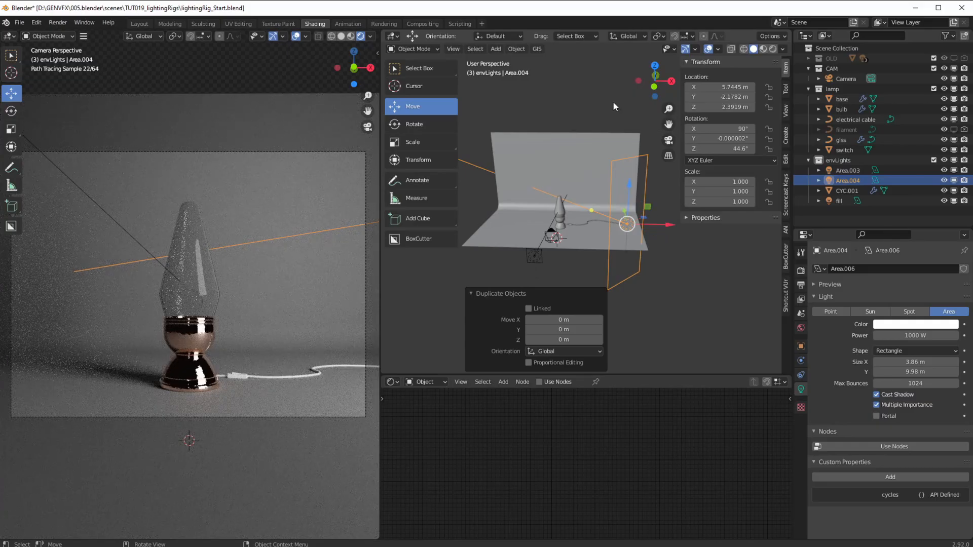
pyautogui.moveTo(670, 224); pyautogui.dragTo(527, 235)
pyautogui.keyDown('shift'); pyautogui.moveTo(521, 251); pyautogui.dragTo(576, 264, button='middle'); pyautogui.keyUp('shift')
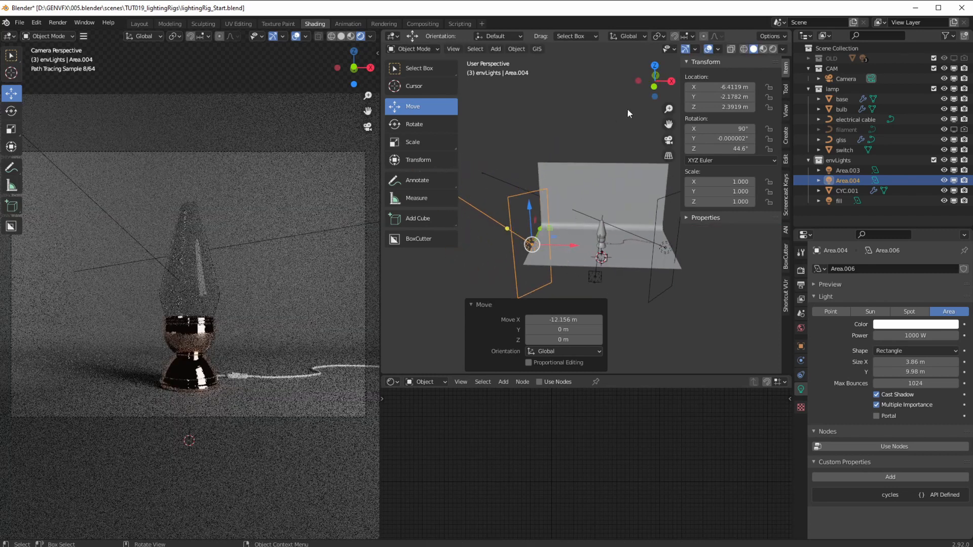
# Step: Rotate the duplicated rectangular light about -97.5° around its local Y axis so it faces the lamp
pyautogui.click(417, 128)
pyautogui.click(586, 36)
pyautogui.click(625, 38)
pyautogui.click(622, 37)
pyautogui.click(613, 80)
pyautogui.moveTo(566, 252); pyautogui.dragTo(510, 269)
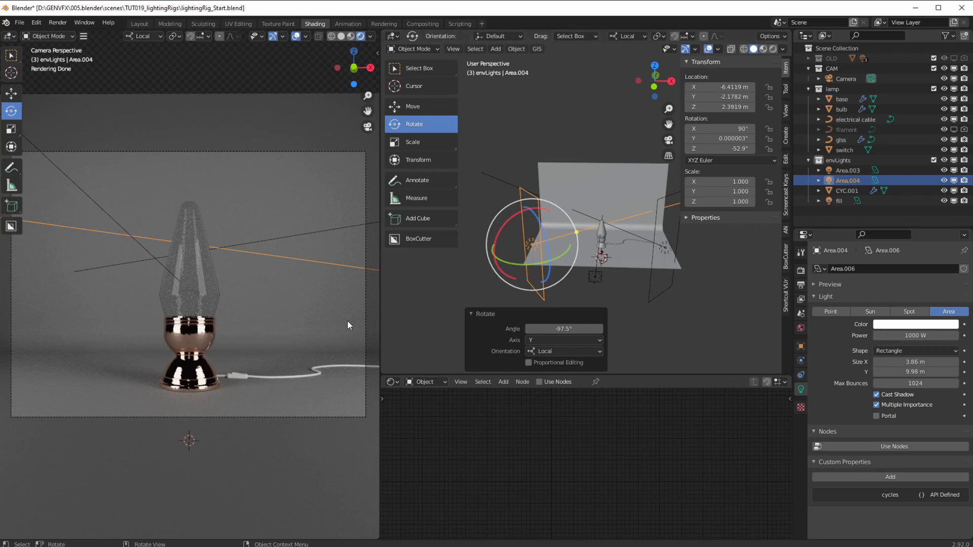
# Step: Move the duplicated rectangular light about -8.69 m along its local X axis
pyautogui.moveTo(411, 277); pyautogui.dragTo(466, 288, button='middle')
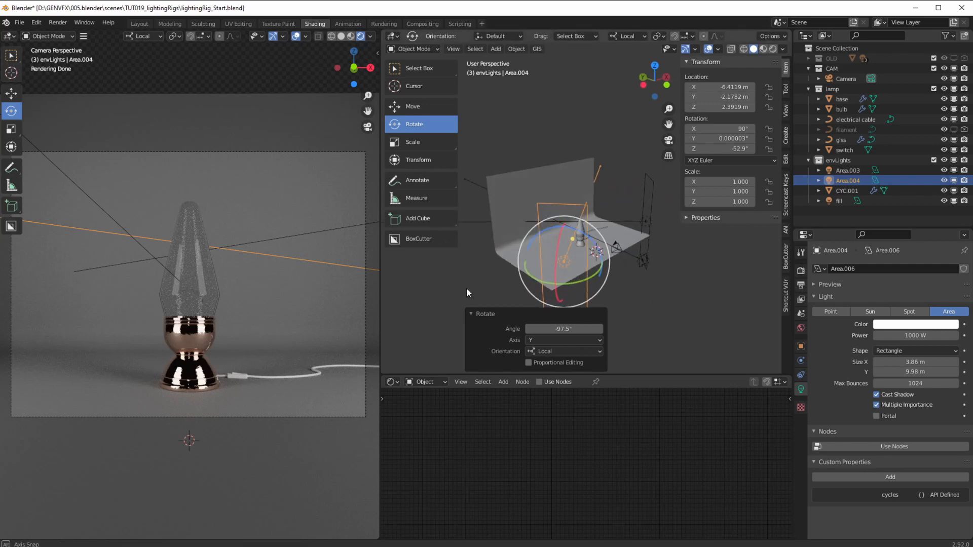
pyautogui.click(406, 108)
pyautogui.moveTo(603, 262); pyautogui.dragTo(500, 237)
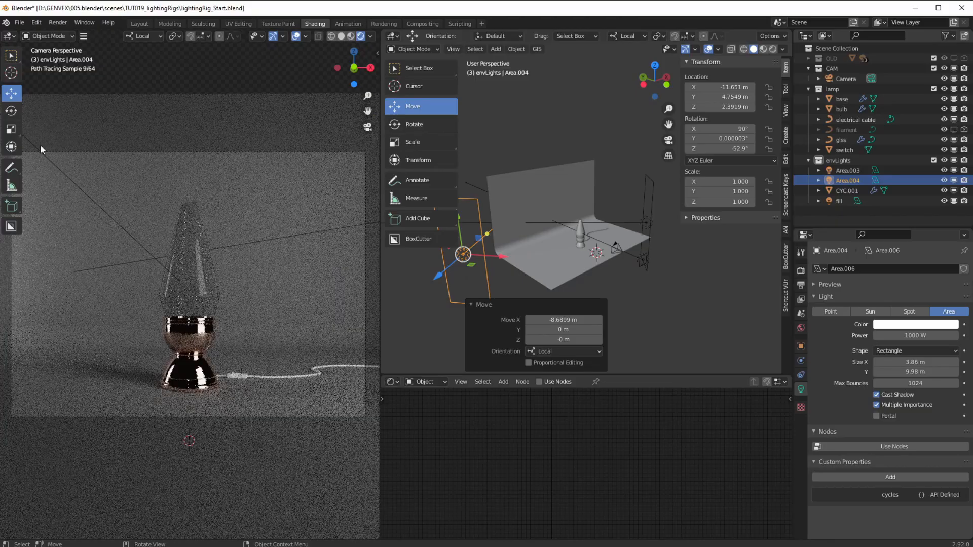
# Step: Turn the duplicated rectangular light to a Z rotation of about -106° and enlarge it to about 3.94 m by 10.5 m
pyautogui.click(11, 111)
pyautogui.moveTo(483, 264)
pyautogui.mouseDown()
pyautogui.moveTo(515, 265)
pyautogui.moveTo(446, 273)
pyautogui.moveTo(488, 277)
pyautogui.mouseUp()
pyautogui.moveTo(488, 277); pyautogui.dragTo(529, 296, button='middle')
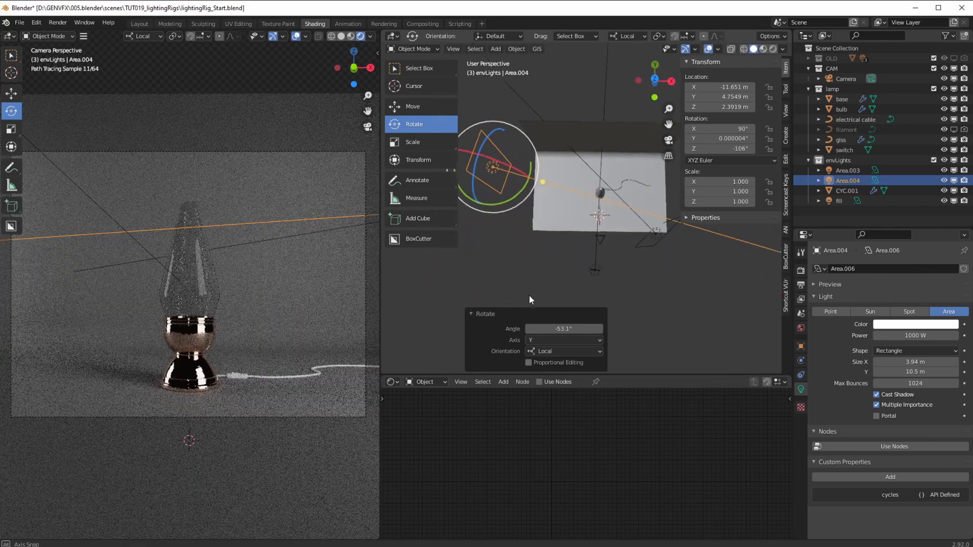
# Step: Shift the duplicated rectangular light about -0.64 m along its local X axis
pyautogui.moveTo(500, 248); pyautogui.dragTo(490, 238, button='middle')
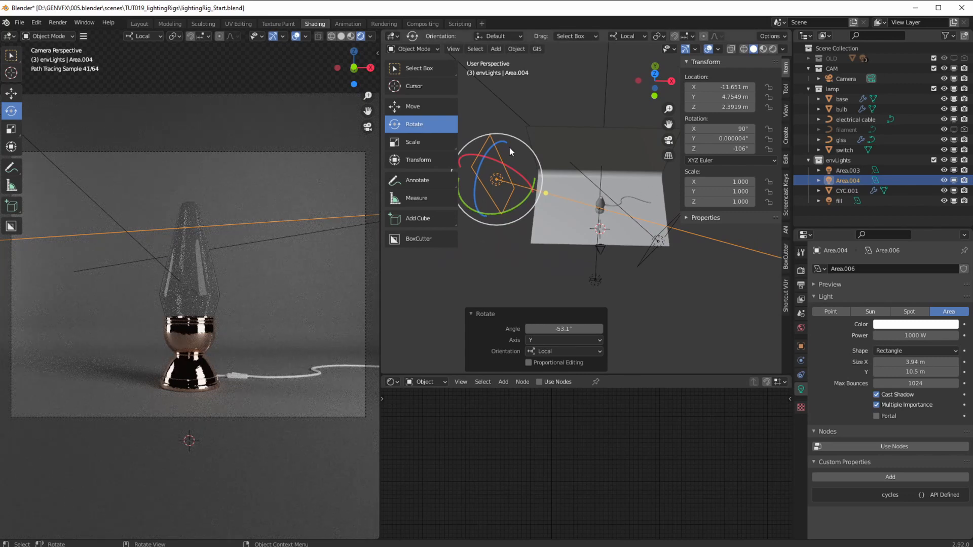
pyautogui.click(405, 107)
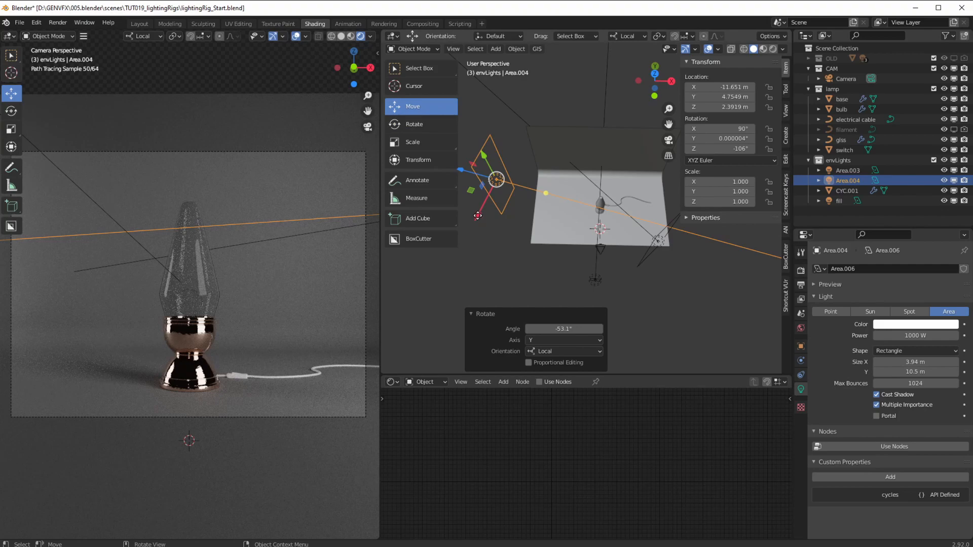
pyautogui.moveTo(479, 212); pyautogui.dragTo(483, 208)
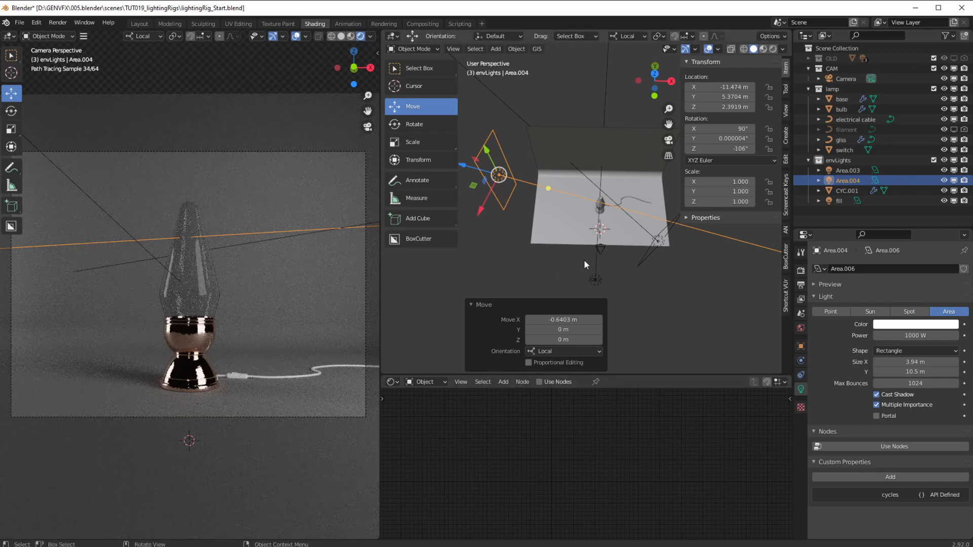
# Step: Add a new area light to the envLights collection and set its shape to Disk
pyautogui.moveTo(463, 265); pyautogui.dragTo(518, 273, button='middle')
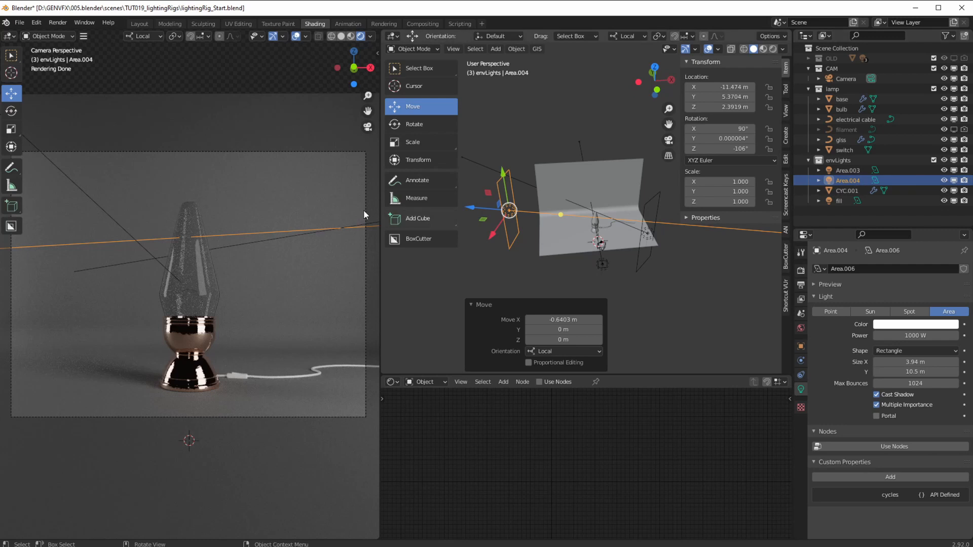
pyautogui.click(496, 48)
pyautogui.moveTo(511, 188)
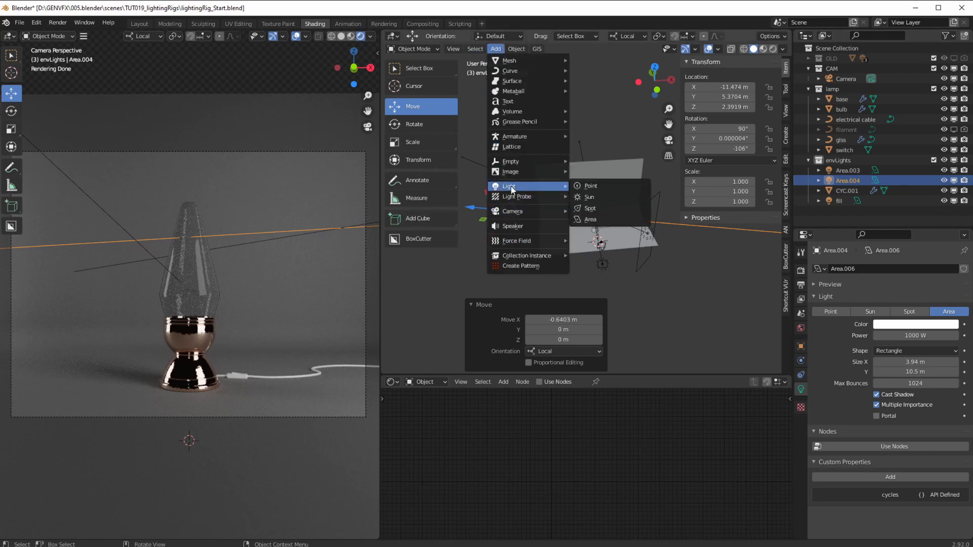
pyautogui.click(590, 220)
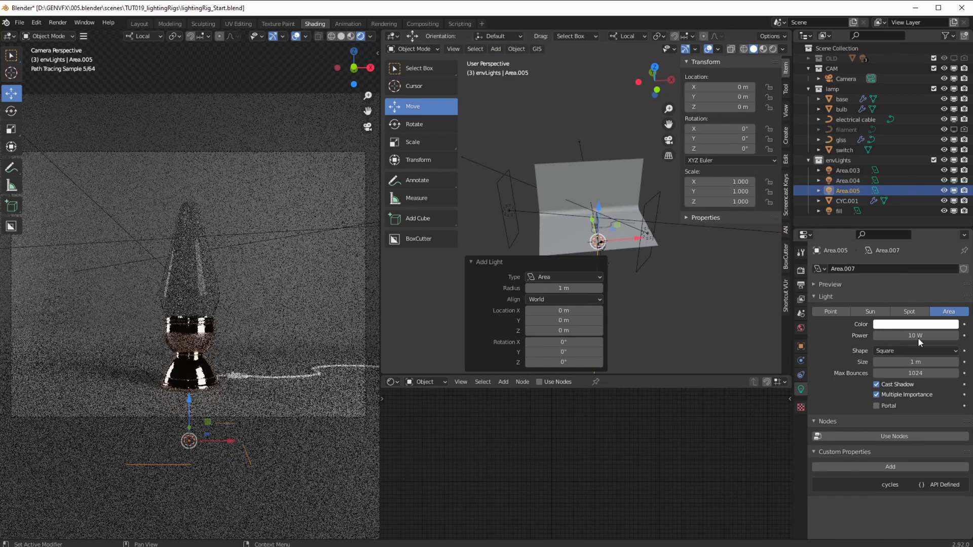
pyautogui.click(892, 350)
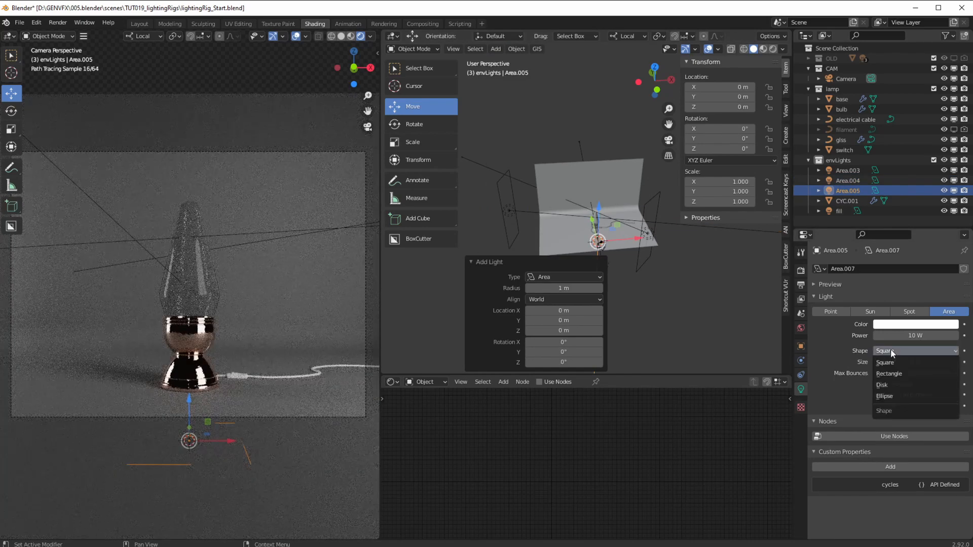
pyautogui.click(882, 386)
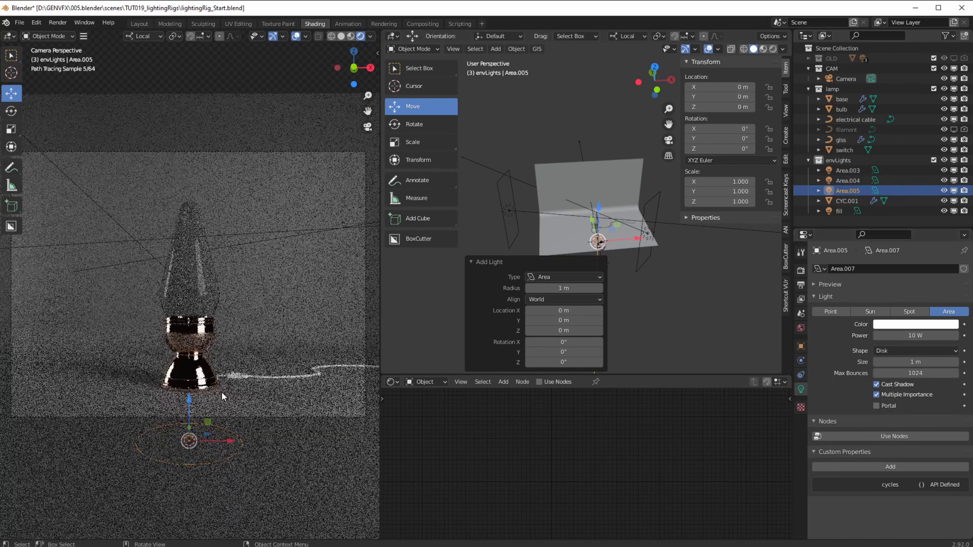
# Step: Move the disk light in front of the lamp to about Y -3.82 m
pyautogui.moveTo(512, 270)
pyautogui.mouseDown(button='middle')
pyautogui.moveTo(509, 244)
pyautogui.moveTo(519, 266)
pyautogui.mouseUp(button='middle')
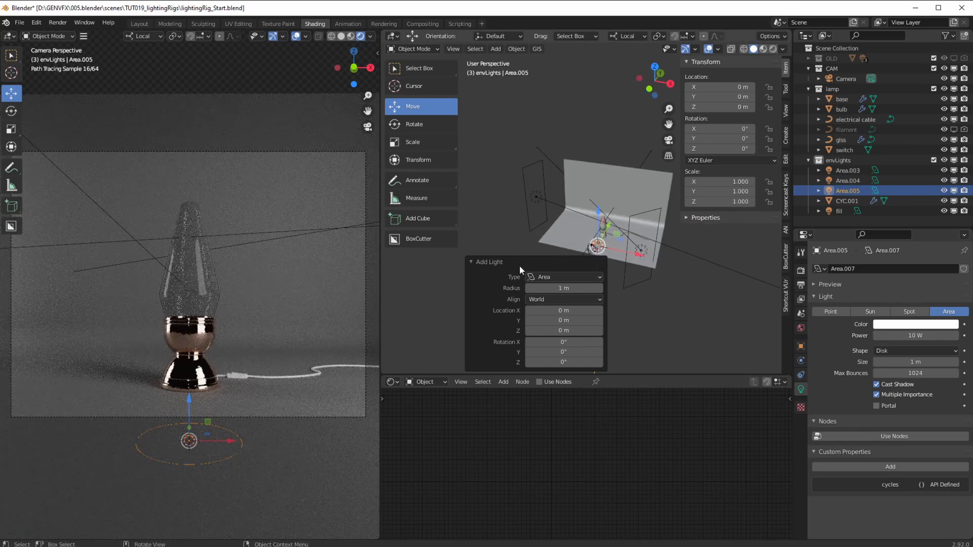
pyautogui.click(472, 262)
pyautogui.keyDown('ctrl'); pyautogui.moveTo(531, 299); pyautogui.dragTo(535, 262, button='middle'); pyautogui.keyUp('ctrl')
pyautogui.keyDown('ctrl'); pyautogui.moveTo(531, 319); pyautogui.dragTo(516, 226, button='middle'); pyautogui.keyUp('ctrl')
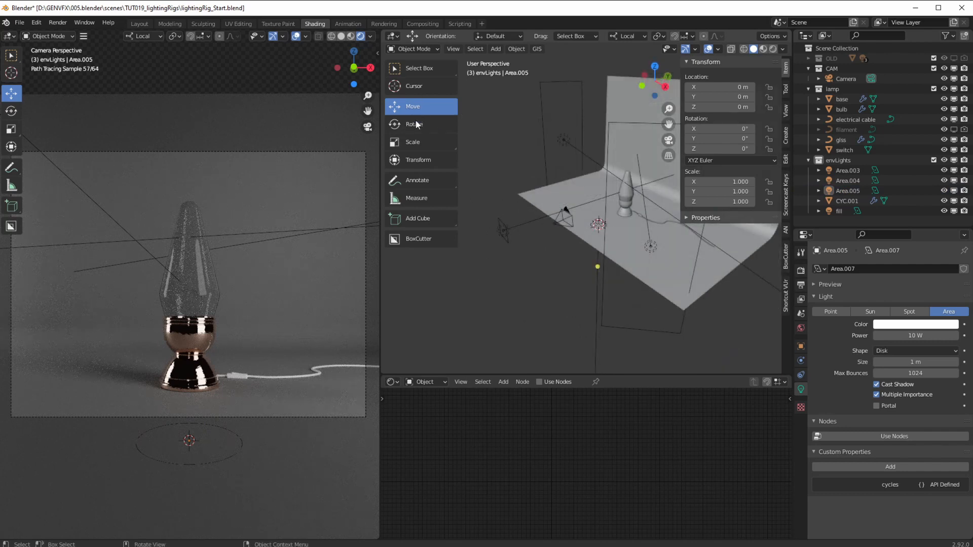
pyautogui.click(843, 192)
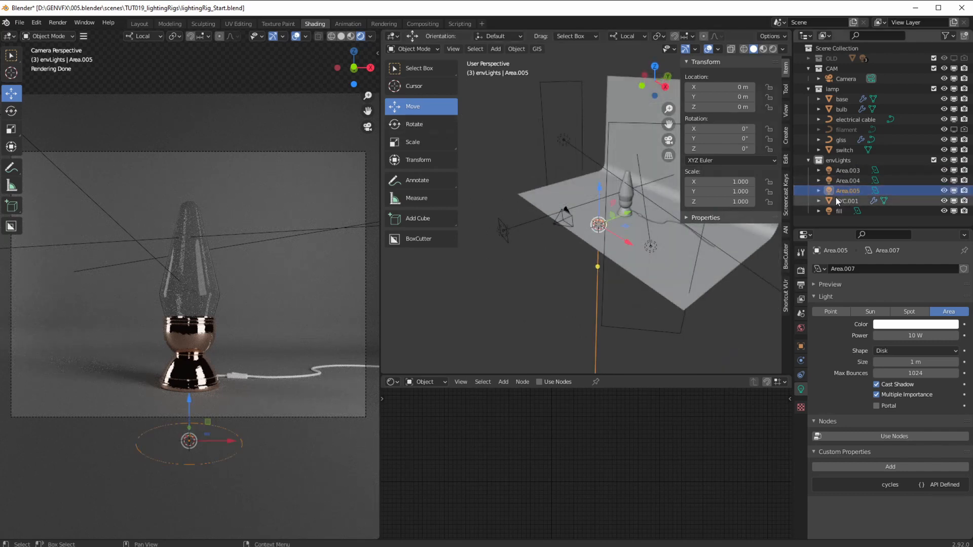
pyautogui.moveTo(627, 215); pyautogui.dragTo(656, 153)
# Step: Set the disk light's X rotation to 90°
pyautogui.click(414, 127)
pyautogui.click(715, 128)
pyautogui.write('90')
pyautogui.press('Return')
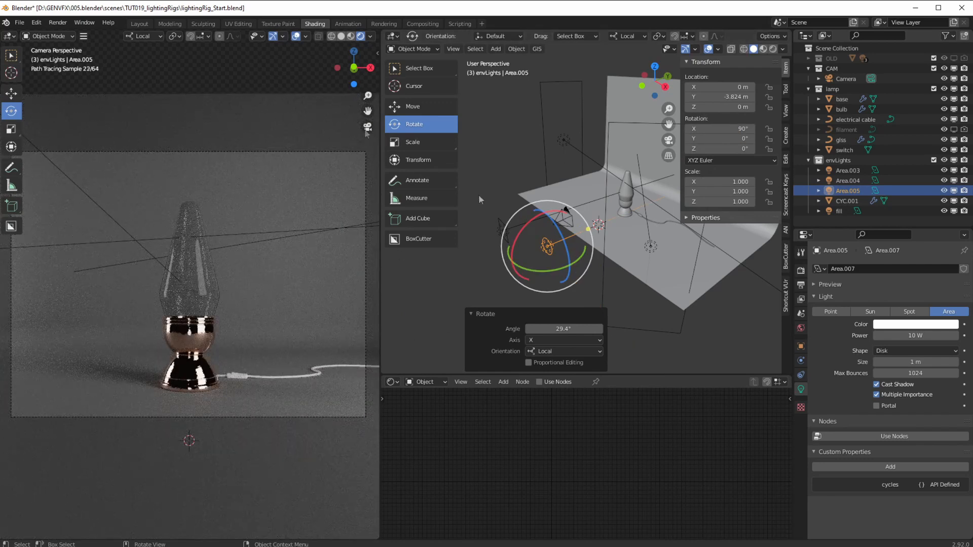
# Step: Move the disk light to the side of the camera, to about X -2.79 m and Z 0.46 m
pyautogui.click(414, 108)
pyautogui.moveTo(543, 209); pyautogui.dragTo(543, 196)
pyautogui.moveTo(570, 256); pyautogui.dragTo(549, 221)
pyautogui.moveTo(550, 221); pyautogui.dragTo(561, 197, button='middle')
pyautogui.moveTo(577, 197); pyautogui.dragTo(576, 198)
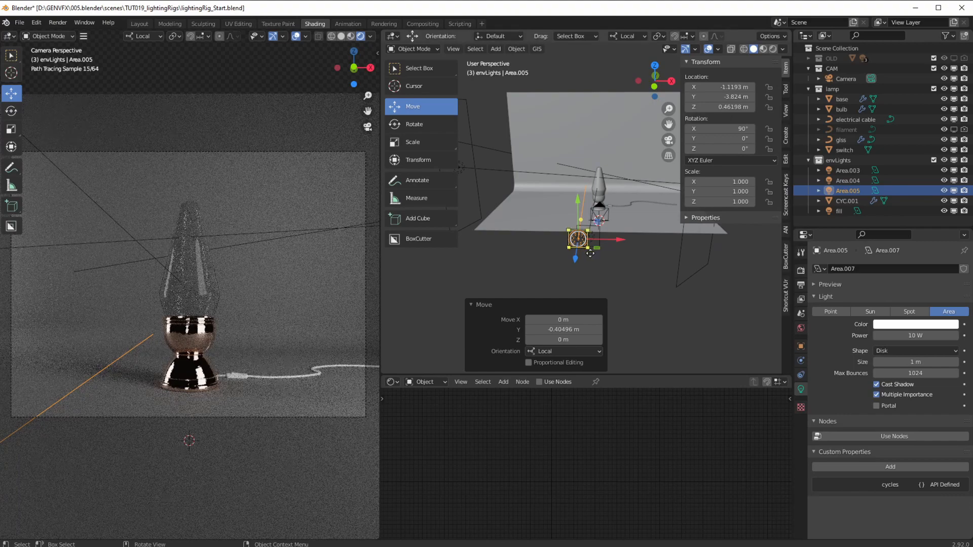
pyautogui.moveTo(618, 241); pyautogui.dragTo(532, 220)
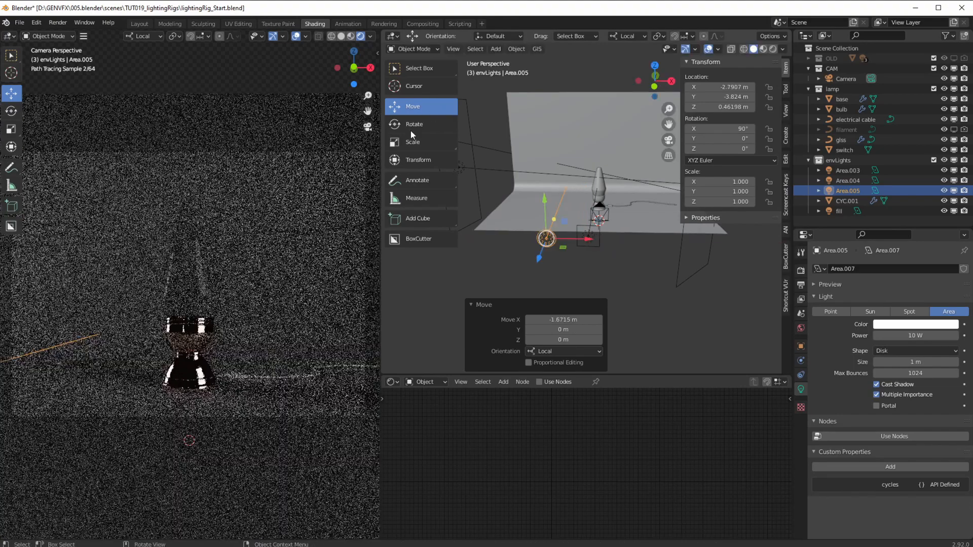
# Step: Rotate the disk light about -21.7° around its local Y axis to aim it at the lamp
pyautogui.click(412, 127)
pyautogui.moveTo(570, 247); pyautogui.dragTo(560, 249)
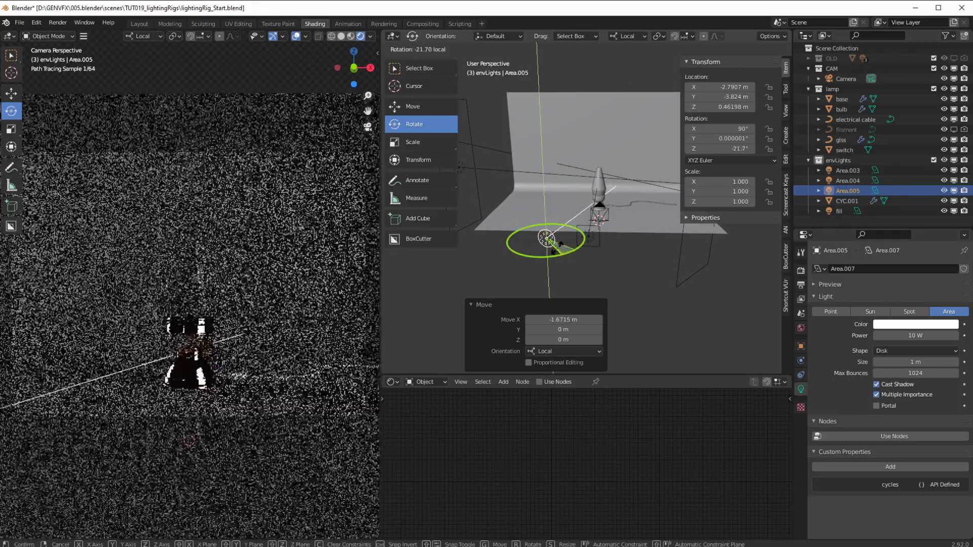
pyautogui.click(356, 289)
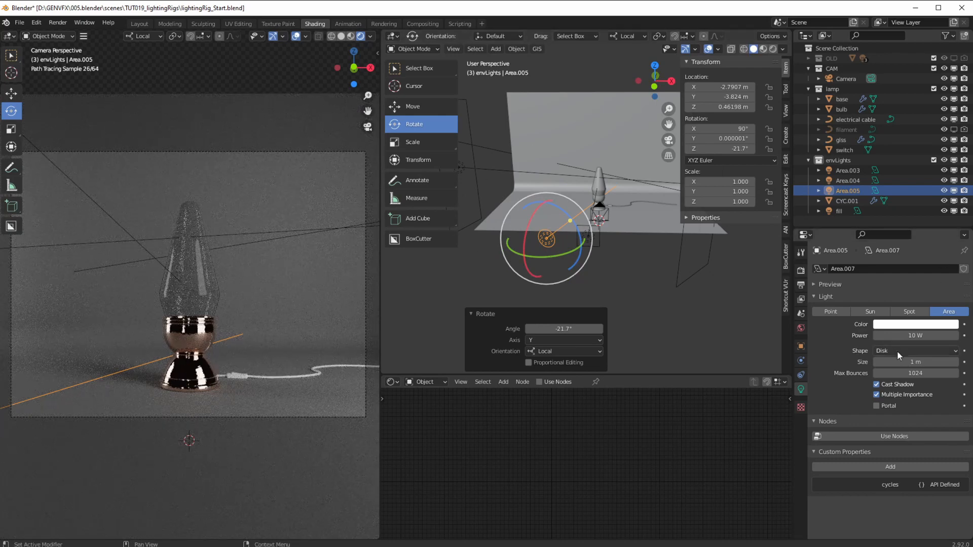
# Step: Try enlarging the disk light to about 2.3 m, 3.68 m and 10 m to compare its reflection on the lamp
pyautogui.moveTo(897, 362); pyautogui.dragTo(966, 361)
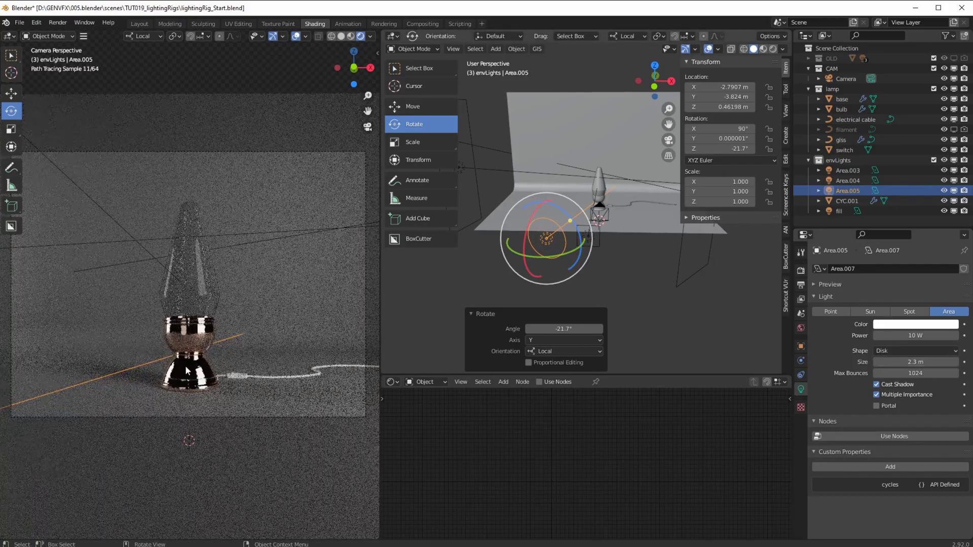
pyautogui.moveTo(895, 363); pyautogui.dragTo(967, 364)
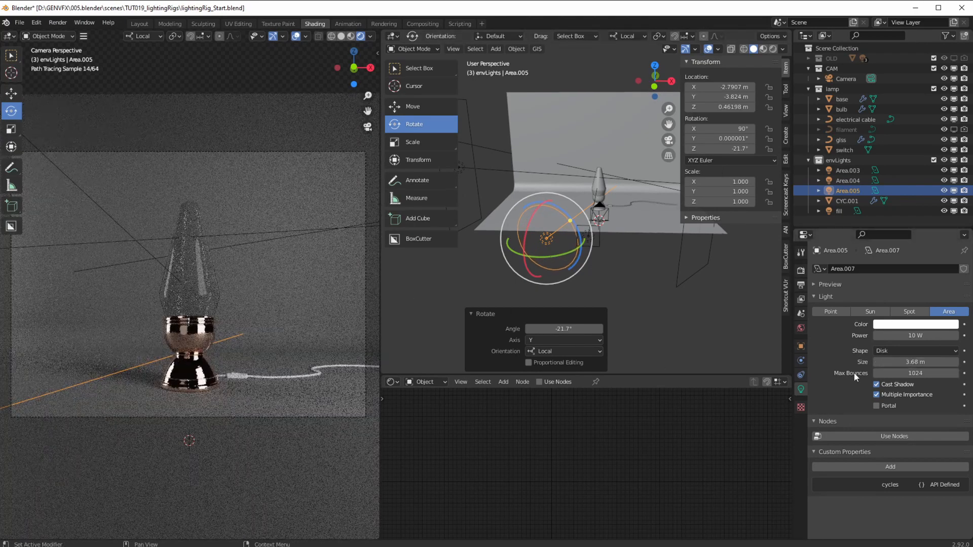
pyautogui.click(888, 364)
pyautogui.write('10')
pyautogui.press('Return')
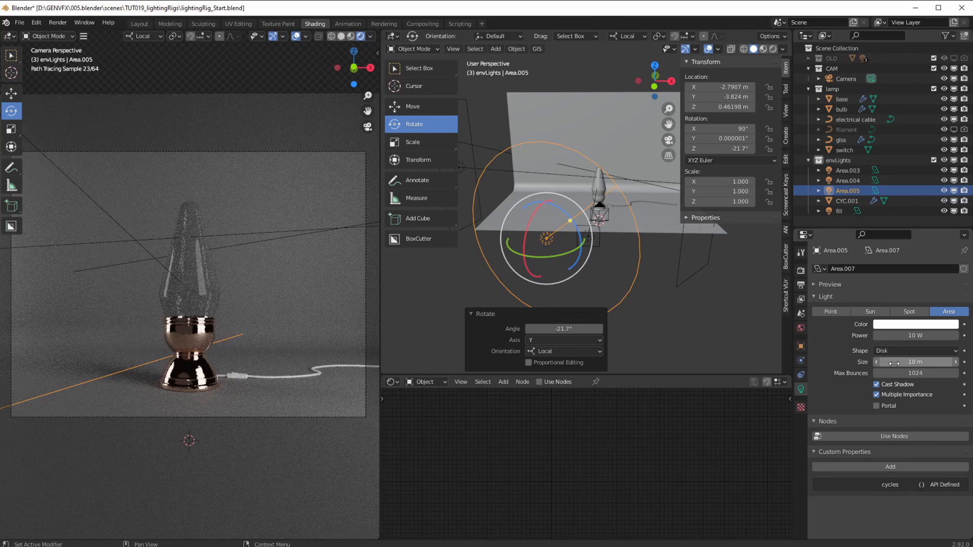
# Step: Try smaller disk light sizes of 1 m and 0.5 m to compare the reflection on the lamp
pyautogui.click(894, 363)
pyautogui.write('1')
pyautogui.press('Return')
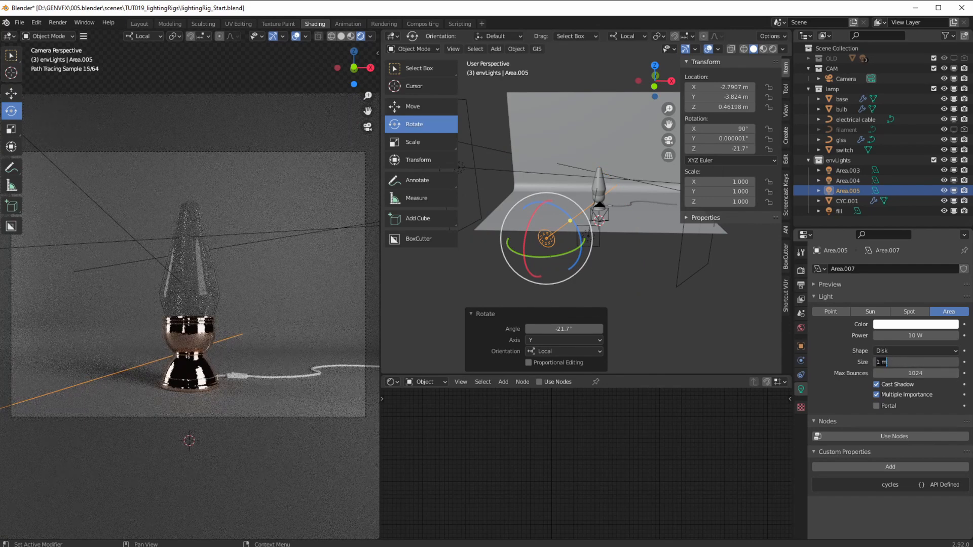
pyautogui.click(850, 411)
pyautogui.click(892, 363)
pyautogui.write('0.5')
pyautogui.press('Return')
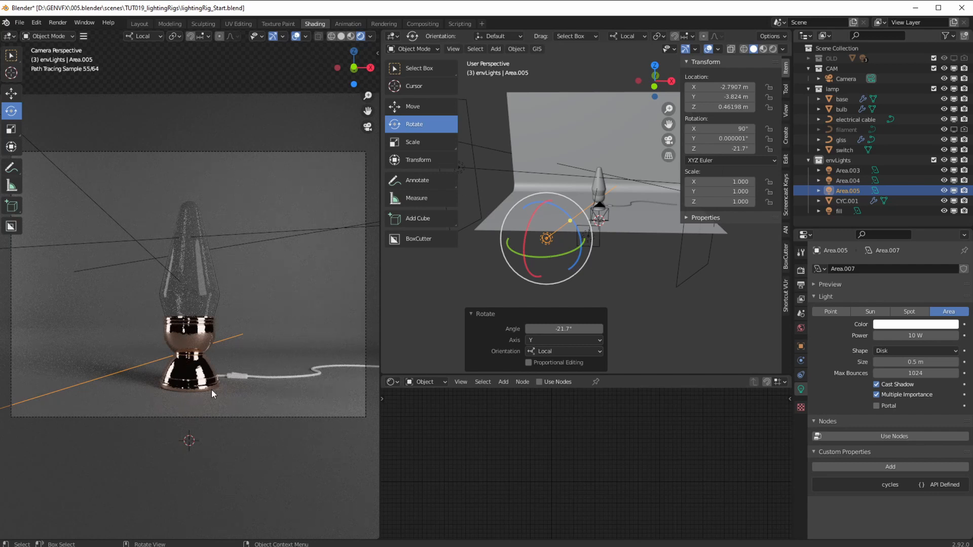
# Step: Try the disk light at a size of 10 m again for comparison
pyautogui.click(888, 359)
pyautogui.write('10')
pyautogui.press('Return')
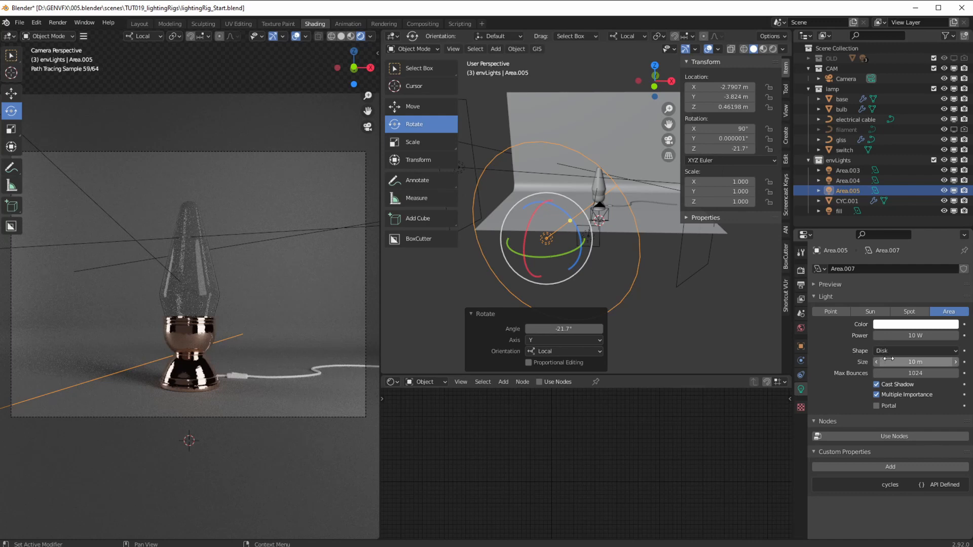
# Step: Set the disk light's size to 5 m
pyautogui.doubleClick(897, 366)
pyautogui.hotkey('ctrl', 'a')
pyautogui.write('5')
pyautogui.press('Return')
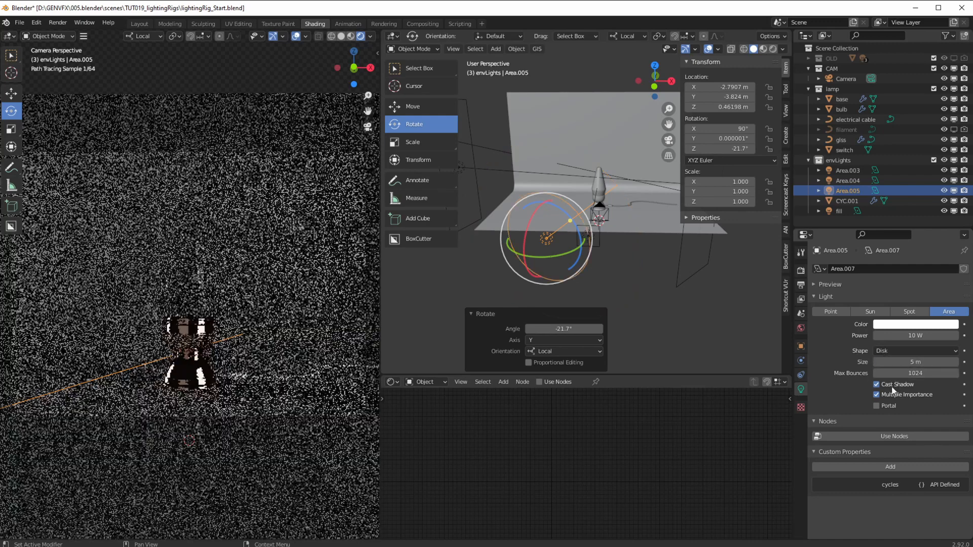
# Step: Tint the disk light pale blue, about hue 0.599 and saturation 0.383, and set its power to 50 W
pyautogui.click(896, 325)
pyautogui.moveTo(908, 227); pyautogui.dragTo(910, 220)
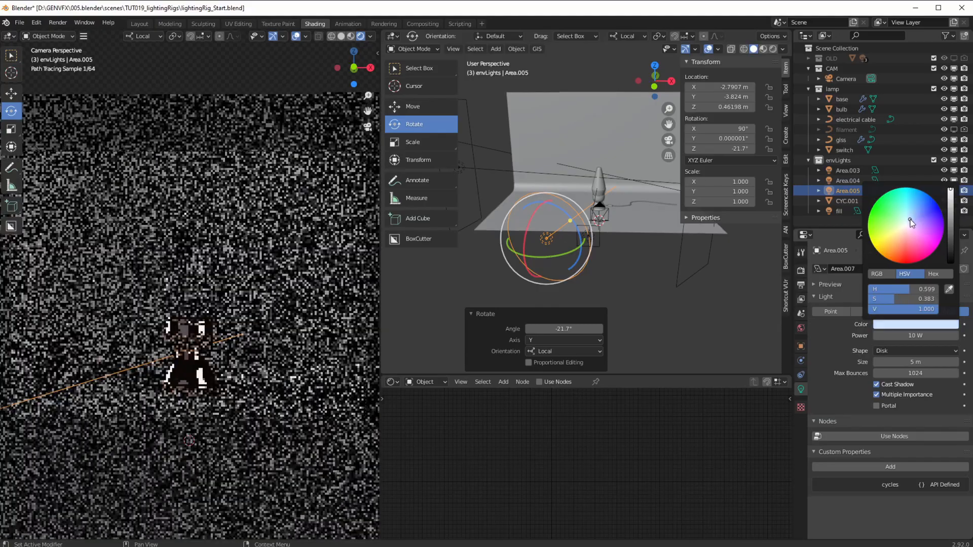
pyautogui.click(894, 336)
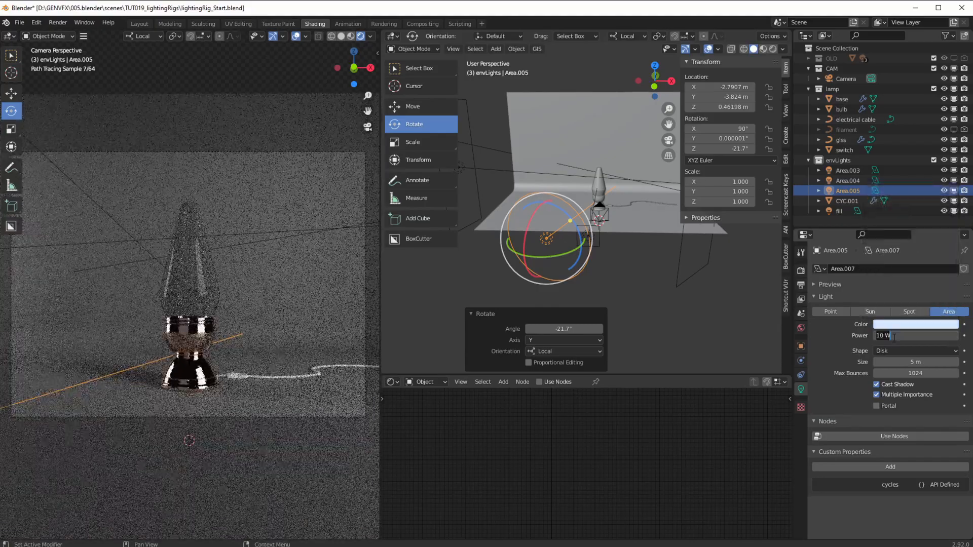
pyautogui.write('50')
pyautogui.press('Return')
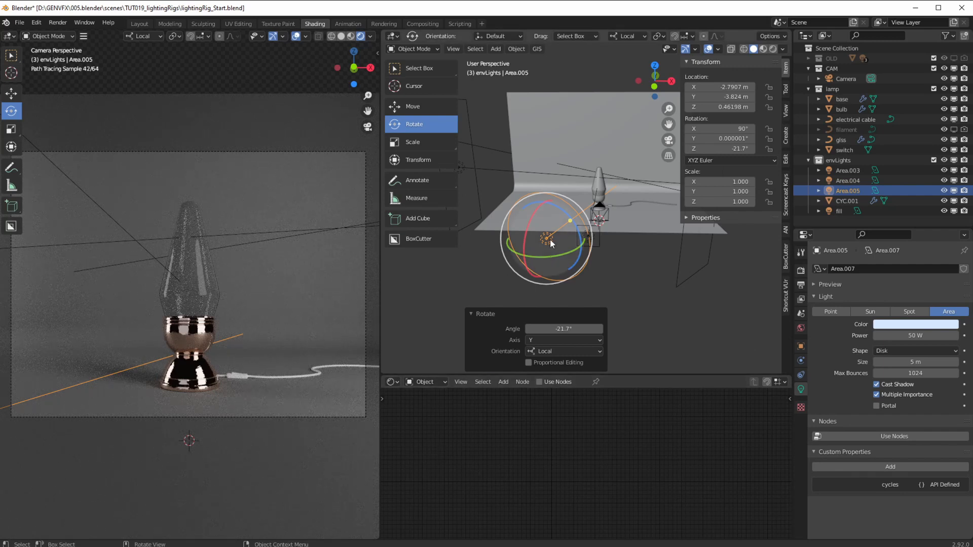
pyautogui.moveTo(469, 296); pyautogui.dragTo(443, 336, button='middle')
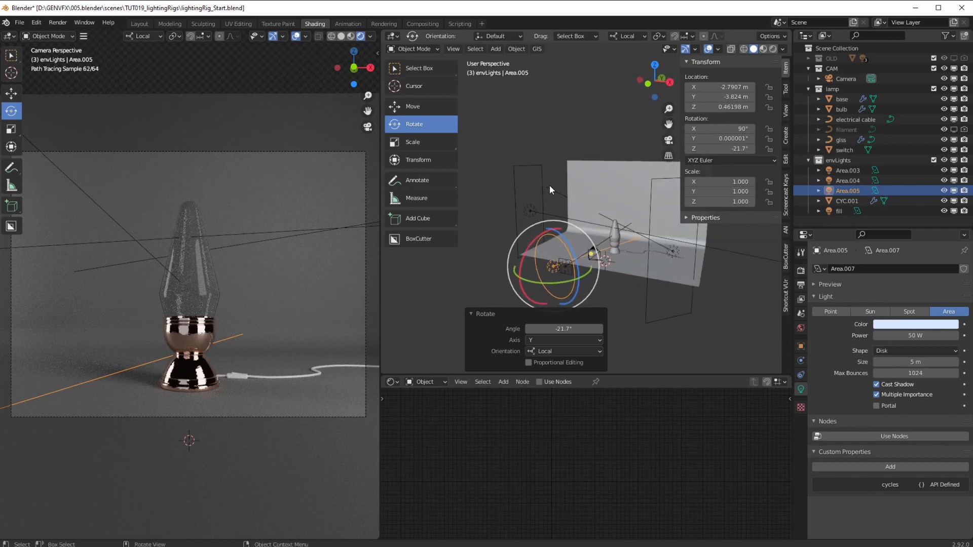
# Step: Reduce the disk light's size to about 4.02 m and try a power of 8000 W
pyautogui.moveTo(899, 364); pyautogui.dragTo(854, 364)
pyautogui.moveTo(920, 336); pyautogui.dragTo(968, 336)
pyautogui.click(917, 336)
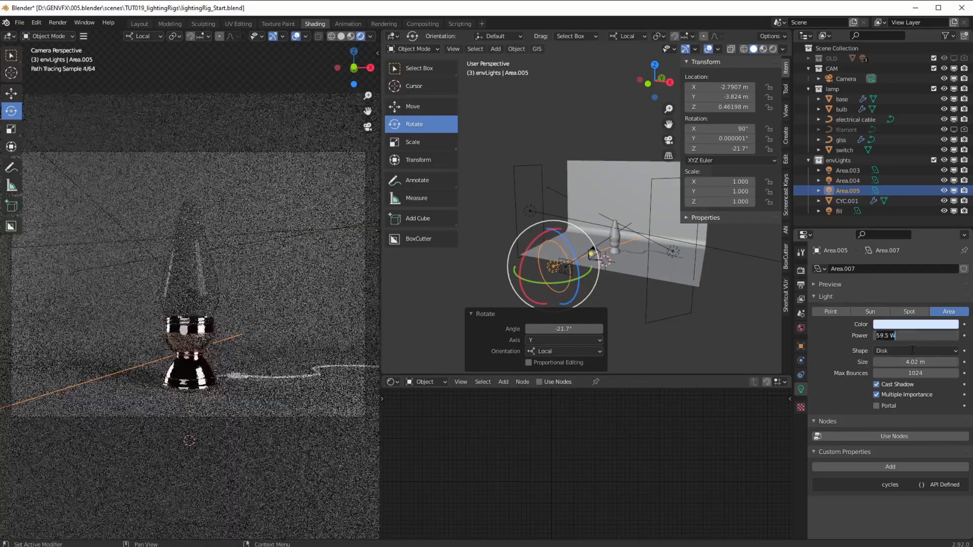
pyautogui.write('8000')
pyautogui.press('Return')
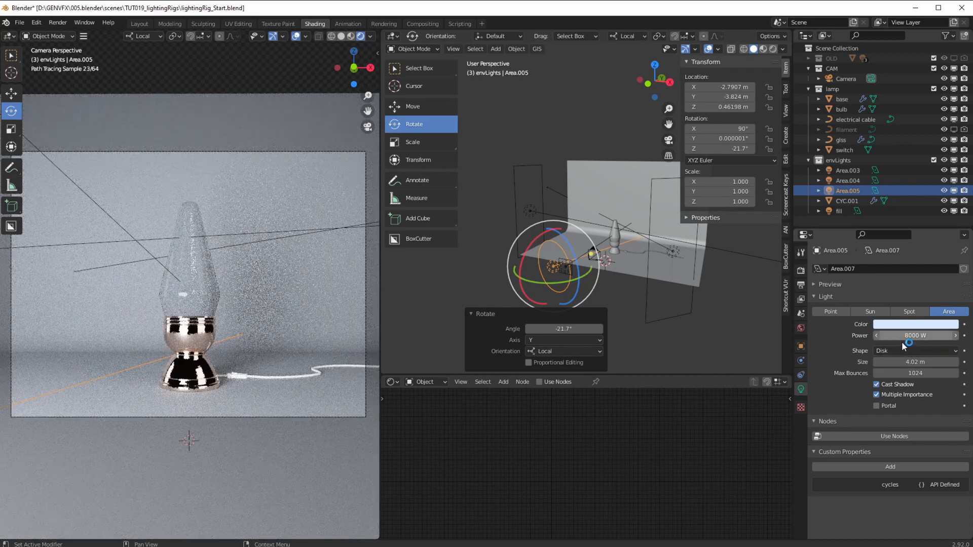
# Step: Try the disk light at 20 W and at 40 W
pyautogui.click(902, 339)
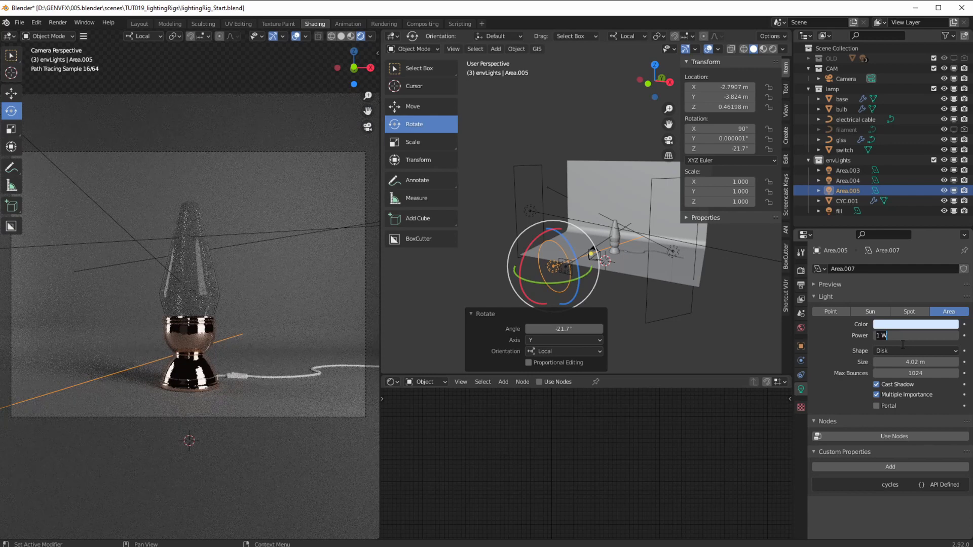
pyautogui.write('20')
pyautogui.press('Return')
pyautogui.hotkey('ctrl', 'a')
pyautogui.write('40')
pyautogui.press('Return')
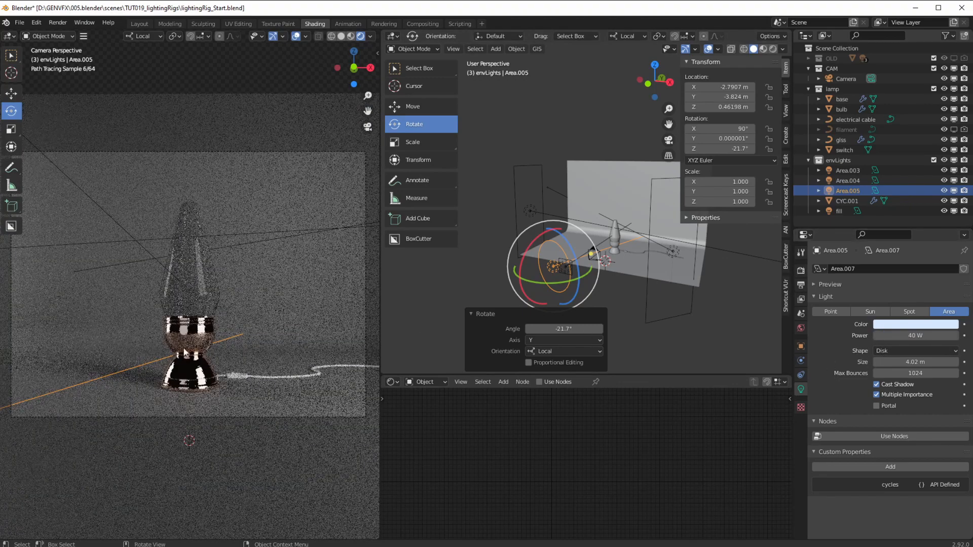
# Step: Try yellow and pale pink colours on the disk light and settle on white
pyautogui.click(888, 330)
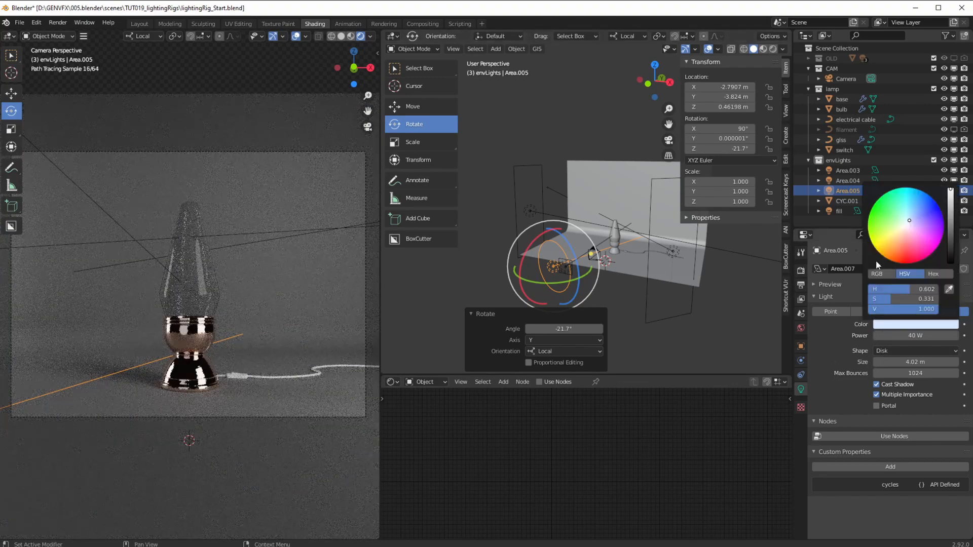
pyautogui.moveTo(911, 220); pyautogui.dragTo(880, 253)
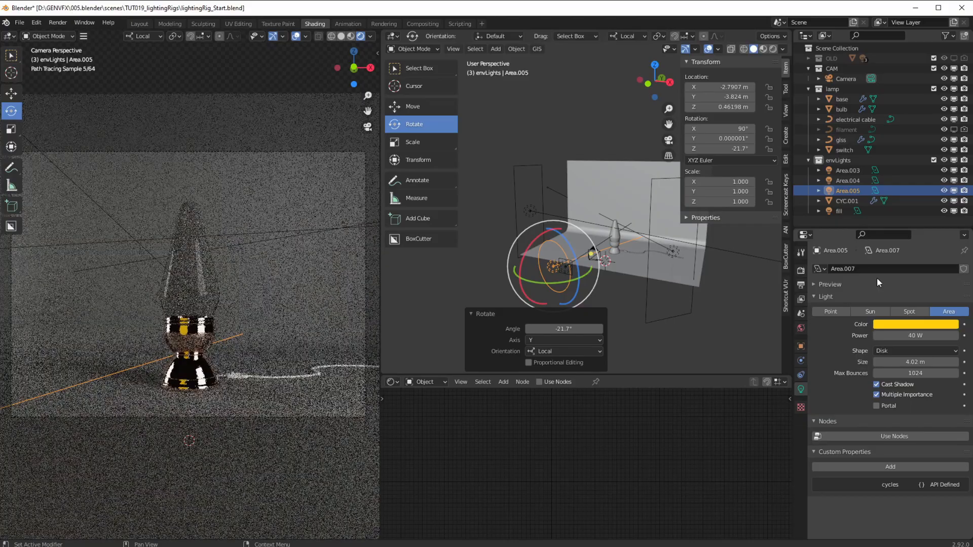
pyautogui.click(890, 330)
pyautogui.moveTo(881, 252)
pyautogui.mouseDown()
pyautogui.moveTo(878, 237)
pyautogui.moveTo(907, 259)
pyautogui.moveTo(929, 219)
pyautogui.moveTo(921, 251)
pyautogui.moveTo(903, 262)
pyautogui.moveTo(907, 227)
pyautogui.mouseUp()
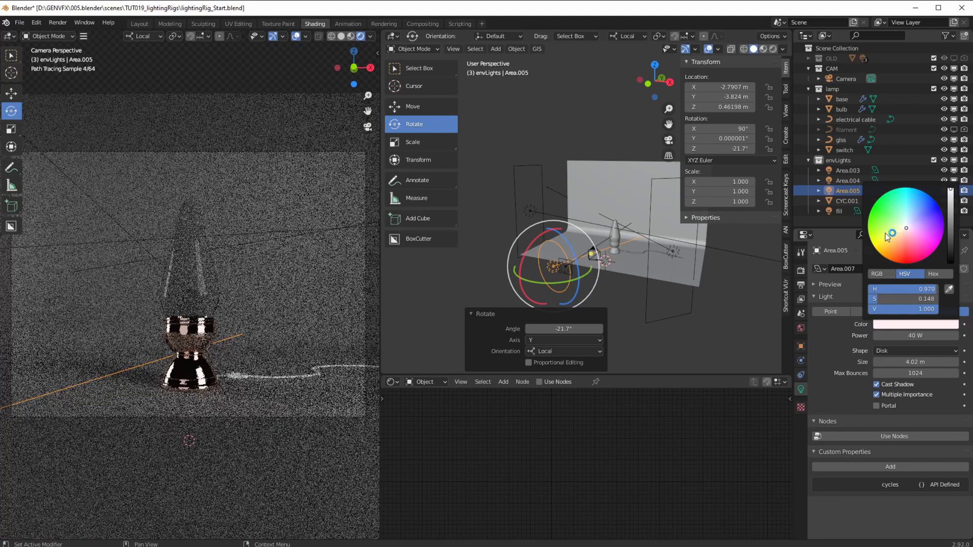
pyautogui.click(890, 325)
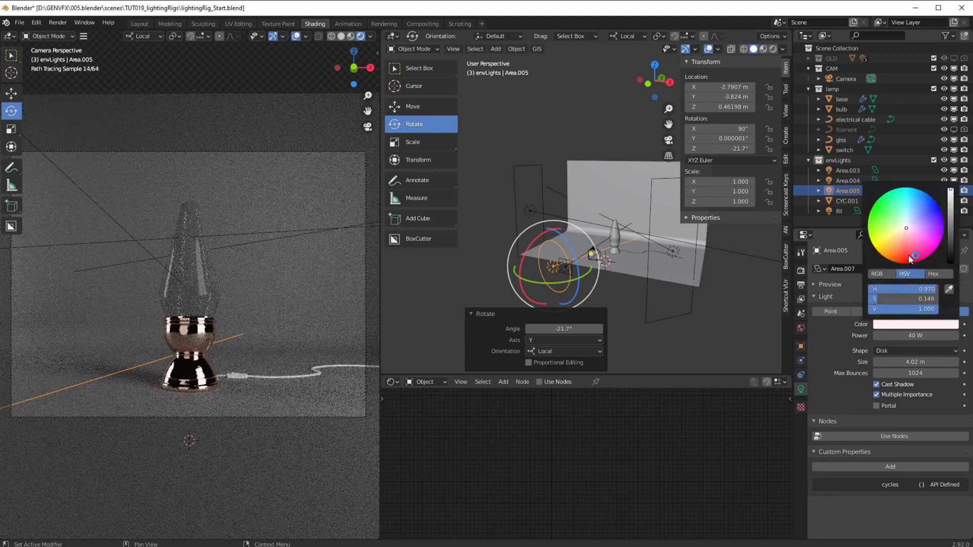
pyautogui.moveTo(889, 293); pyautogui.dragTo(869, 298)
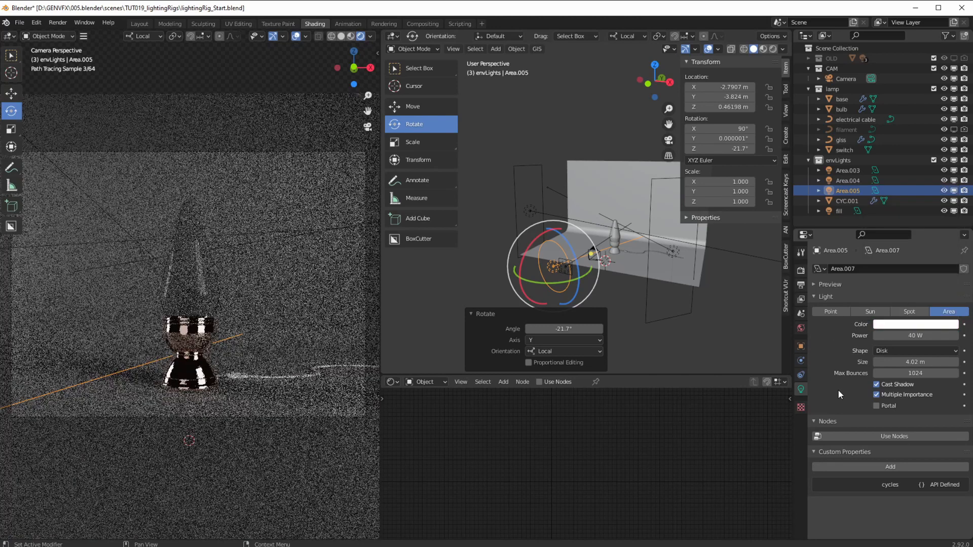
# Step: Reduce the disk light to about 35.8 W and 3.04 m, and move it farther back to about X -3.93 m, Y -6.69 m, Z 0.75 m
pyautogui.moveTo(907, 362); pyautogui.dragTo(870, 335)
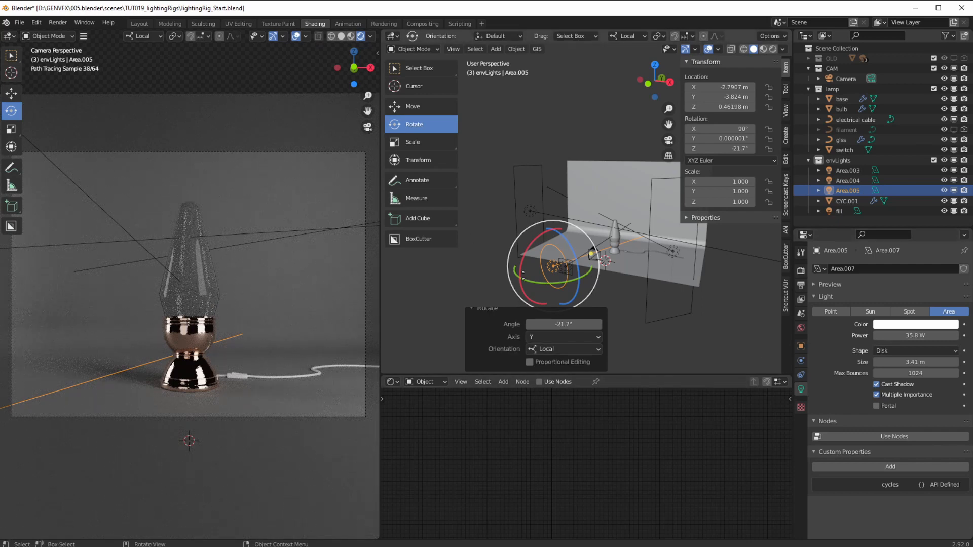
pyautogui.moveTo(520, 285); pyautogui.dragTo(474, 296, button='middle')
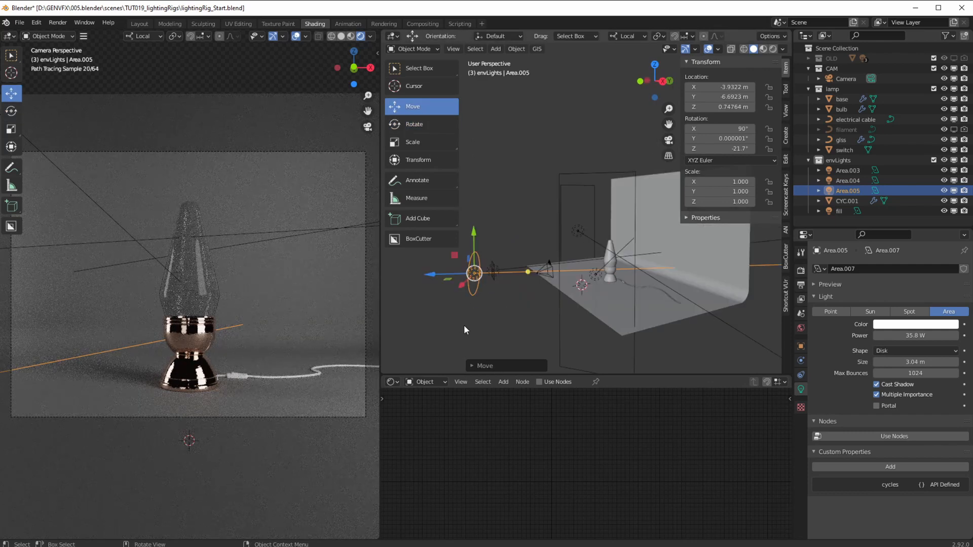
pyautogui.moveTo(464, 324); pyautogui.dragTo(546, 312, button='middle')
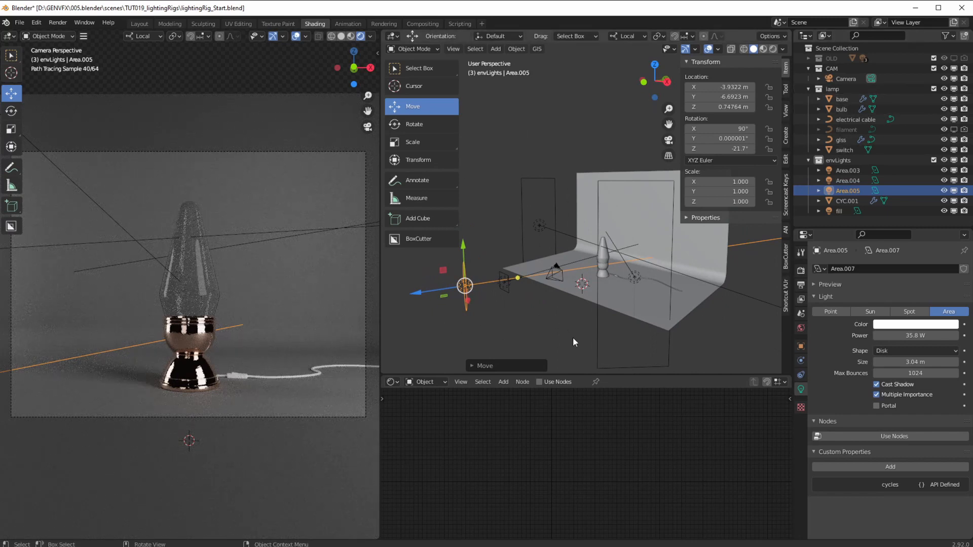
# Step: Add a new area light and raise it straight up to about Z 12.45 m
pyautogui.click(694, 309)
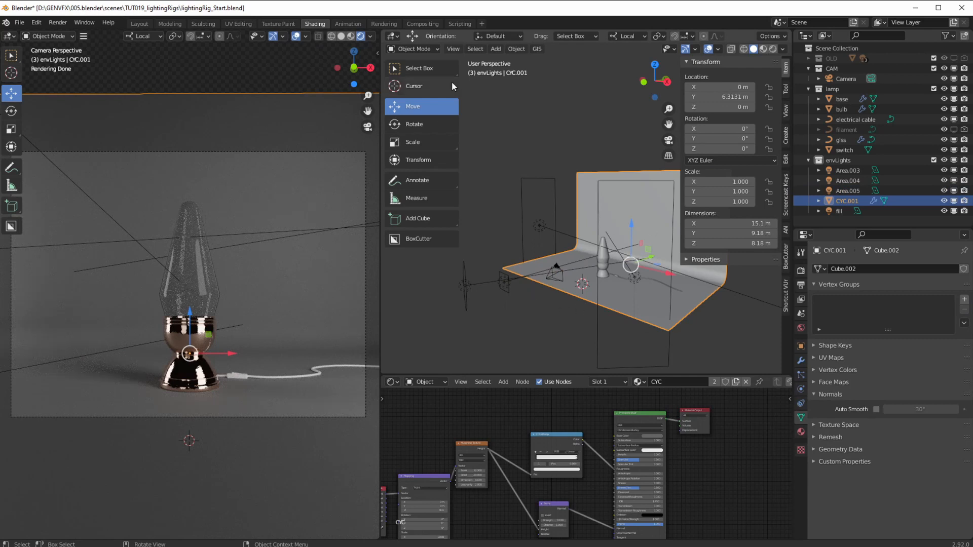
pyautogui.click(498, 51)
pyautogui.moveTo(506, 188)
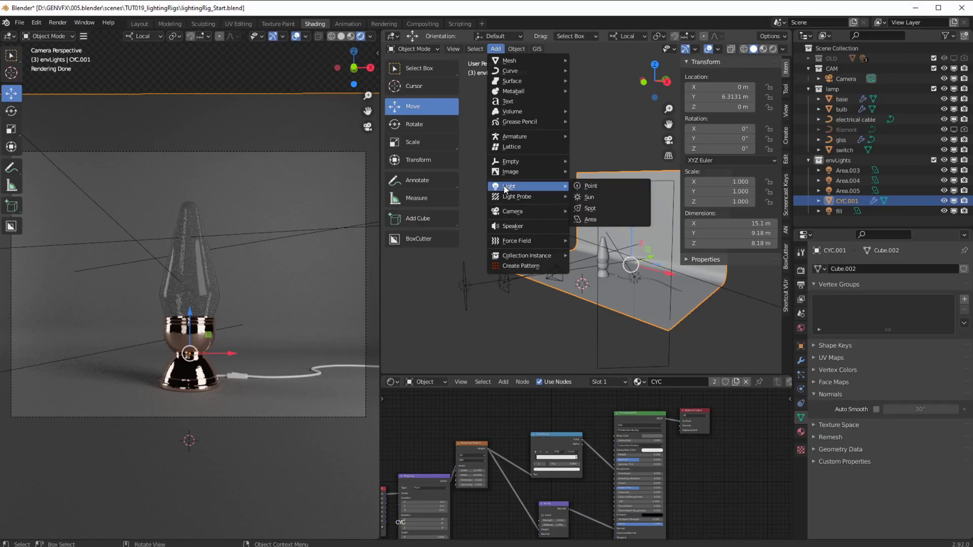
pyautogui.click(590, 219)
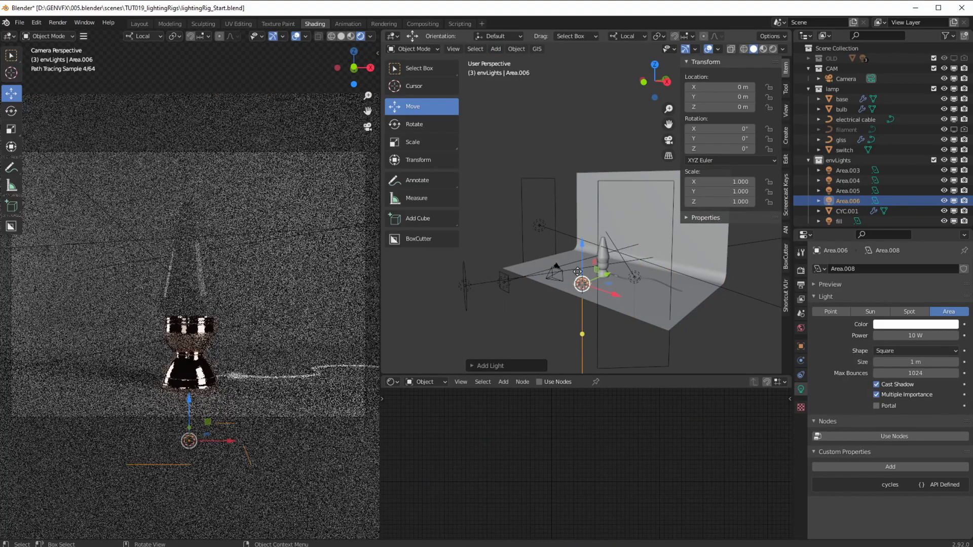
pyautogui.moveTo(583, 250); pyautogui.dragTo(570, 99)
pyautogui.moveTo(594, 260); pyautogui.dragTo(530, 304, button='middle')
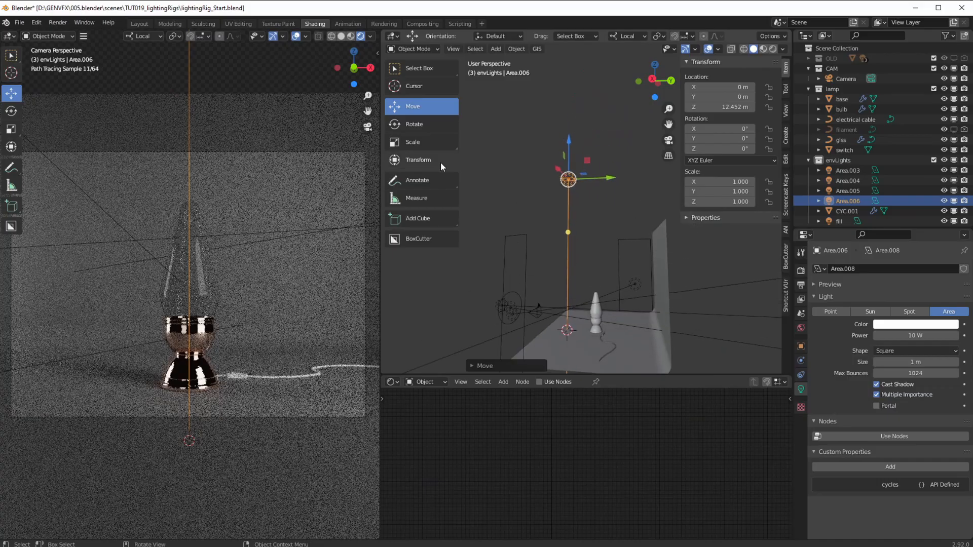
# Step: Tilt the new overhead area light about -16.5° on X and move it toward the backdrop, to about Y 7.28 m, Z 10.30 m
pyautogui.click(422, 124)
pyautogui.moveTo(579, 214); pyautogui.dragTo(545, 207)
pyautogui.click(421, 106)
pyautogui.moveTo(591, 188); pyautogui.dragTo(685, 228)
# Step: Set the overhead area light's power to 1000 W and lower it along its local axis to about Y 6.42 m, Z 7.36 m
pyautogui.click(892, 336)
pyautogui.write('100')
pyautogui.press('Return')
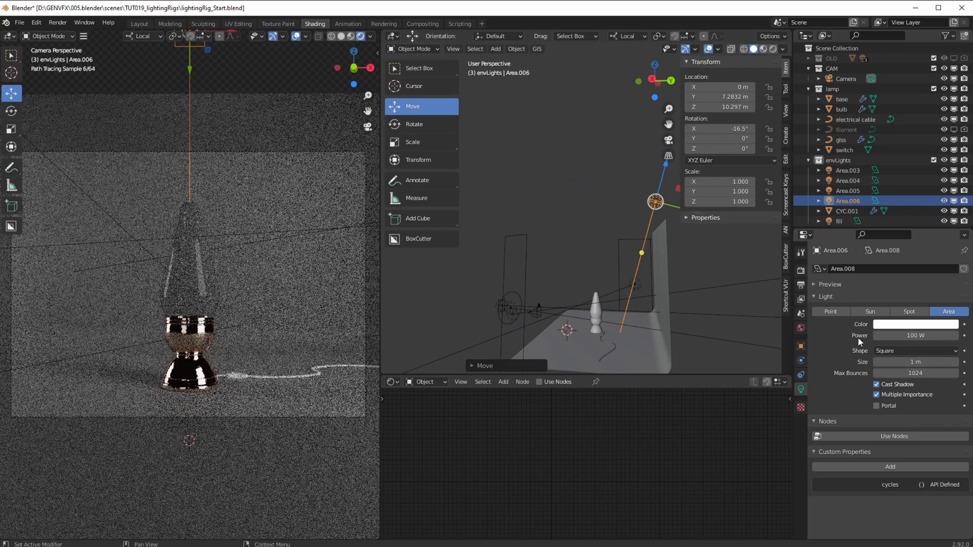
pyautogui.click(893, 336)
pyautogui.press('Return')
pyautogui.keyDown('shift'); pyautogui.moveTo(487, 231); pyautogui.dragTo(459, 269, button='middle'); pyautogui.keyUp('shift')
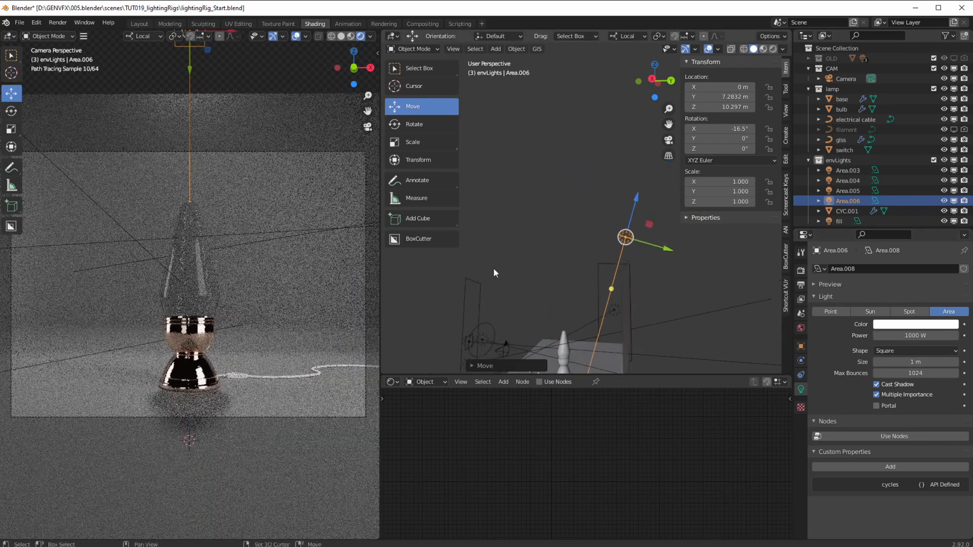
pyautogui.moveTo(637, 202); pyautogui.dragTo(621, 242)
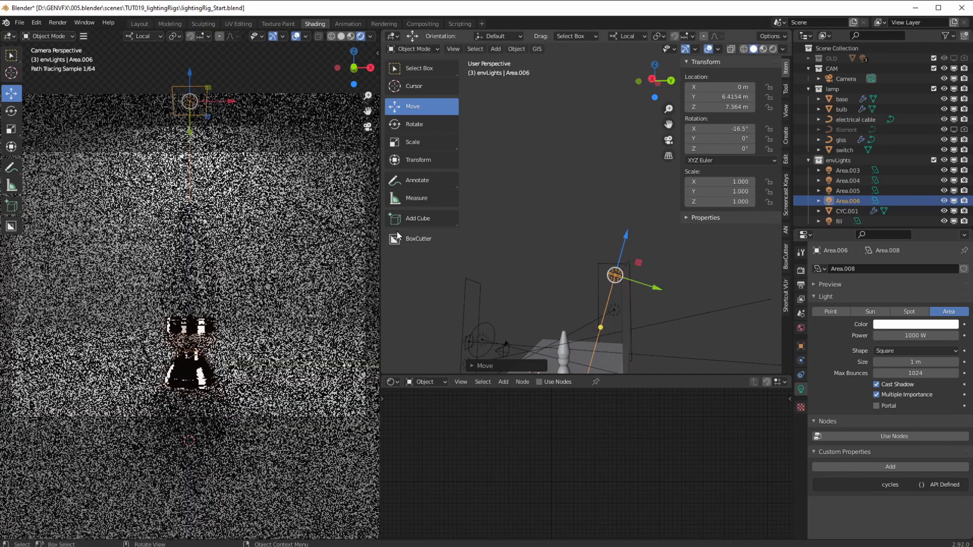
# Step: Change the overhead light's shape to Rectangle and enlarge it to about 6.73 m by 1.73 m
pyautogui.moveTo(512, 288); pyautogui.dragTo(556, 266, button='middle')
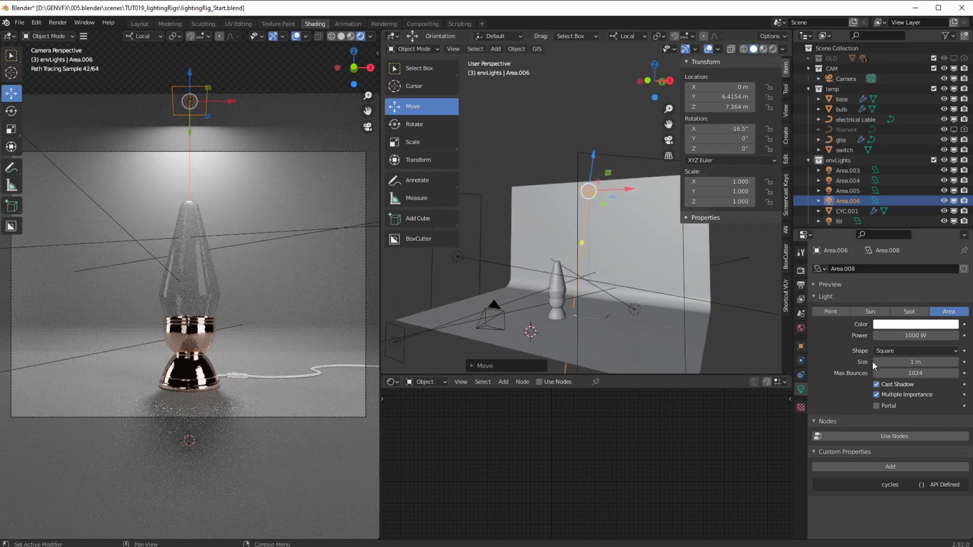
pyautogui.click(907, 350)
pyautogui.click(907, 362)
pyautogui.moveTo(636, 270); pyautogui.dragTo(499, 214, button='middle')
pyautogui.moveTo(462, 256); pyautogui.dragTo(545, 290, button='middle')
pyautogui.moveTo(611, 243); pyautogui.dragTo(768, 249)
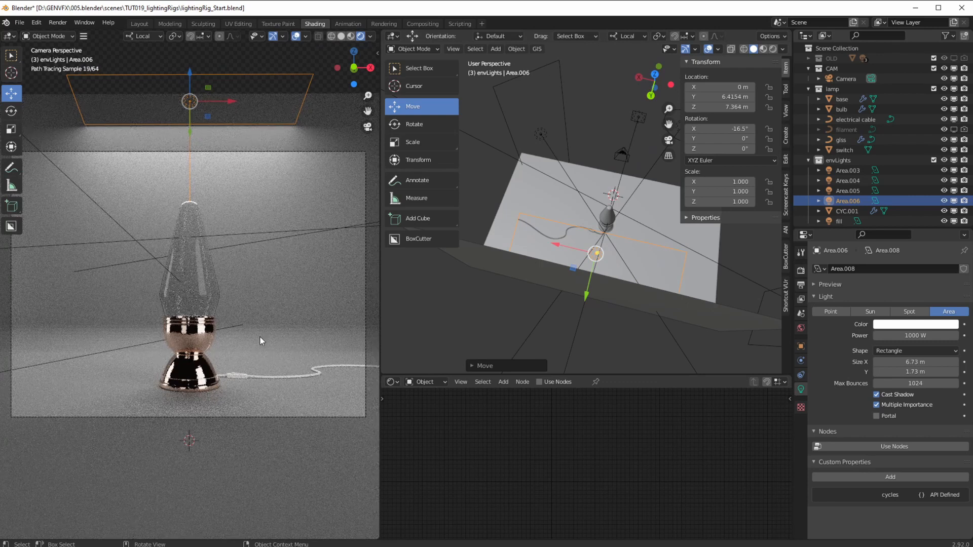
# Step: Apply smooth shading to the CYC backdrop and check its curved bend
pyautogui.click(504, 215)
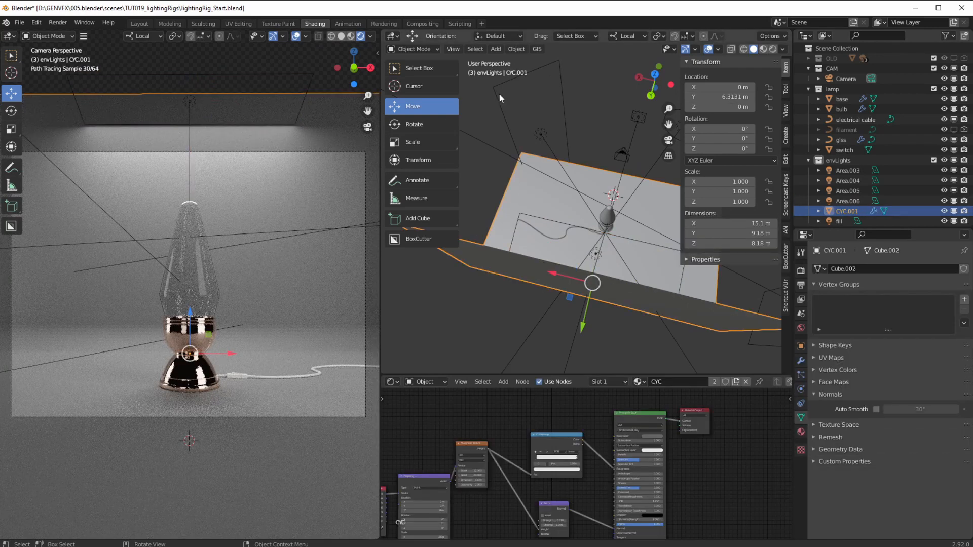
pyautogui.click(511, 47)
pyautogui.moveTo(507, 212)
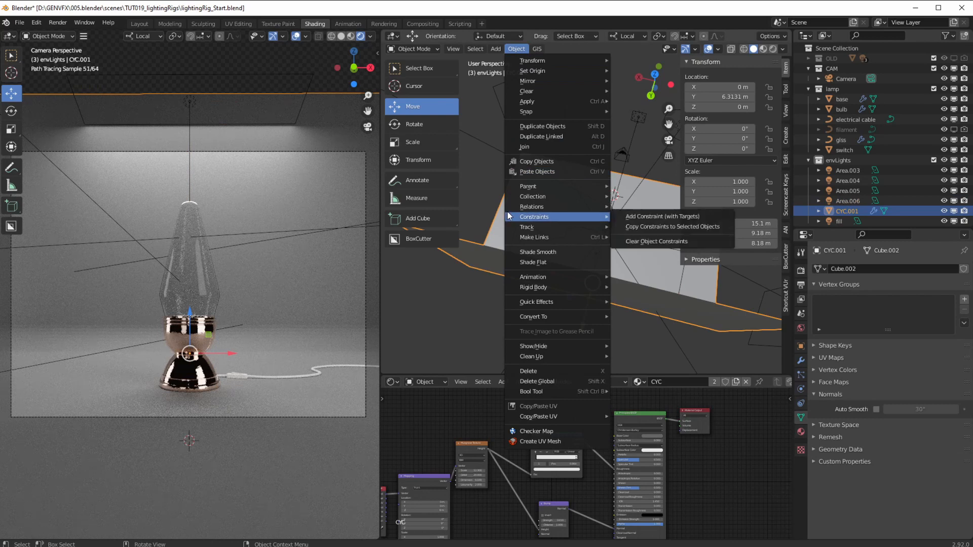
pyautogui.click(521, 253)
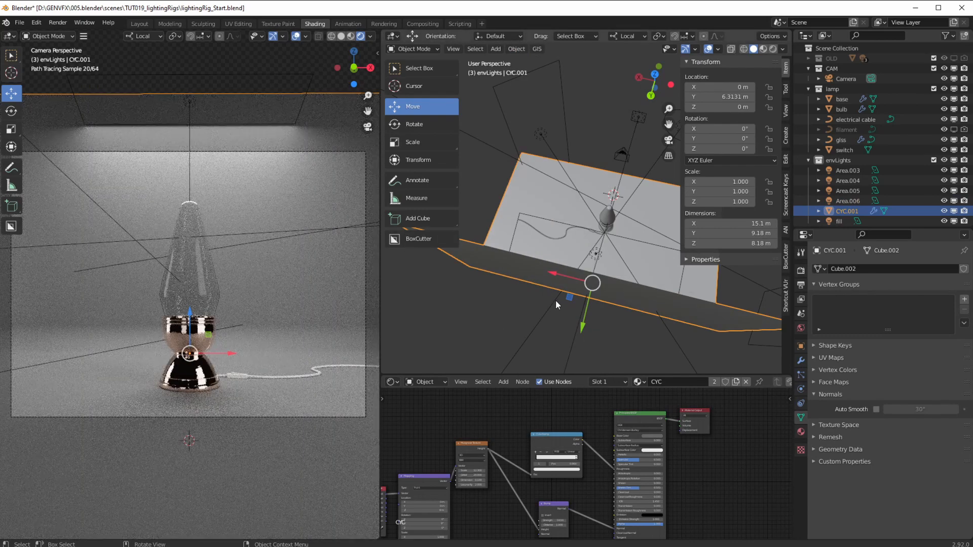
pyautogui.moveTo(568, 296); pyautogui.dragTo(537, 278, button='middle')
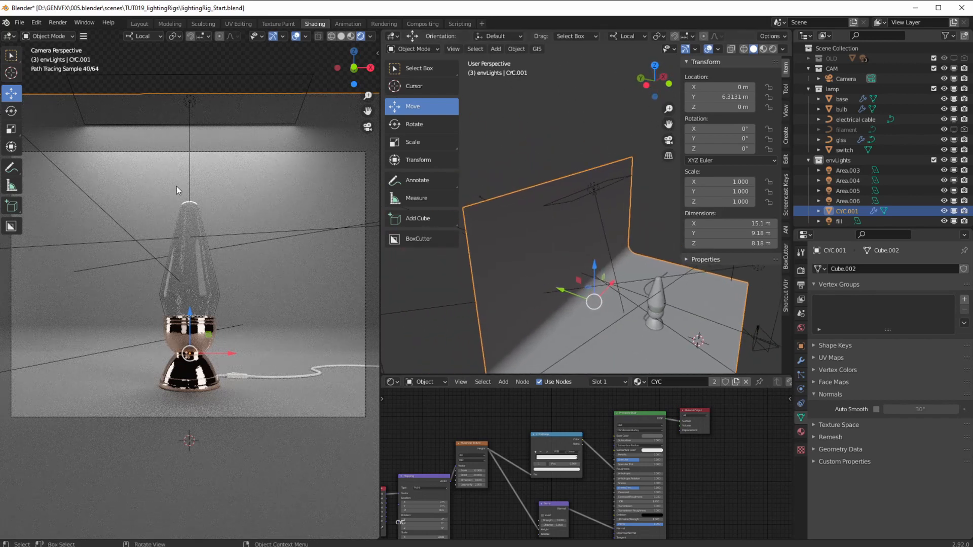
# Step: Enable the lamp's filament in both the viewport and the render
pyautogui.click(842, 131)
pyautogui.click(964, 130)
pyautogui.click(953, 130)
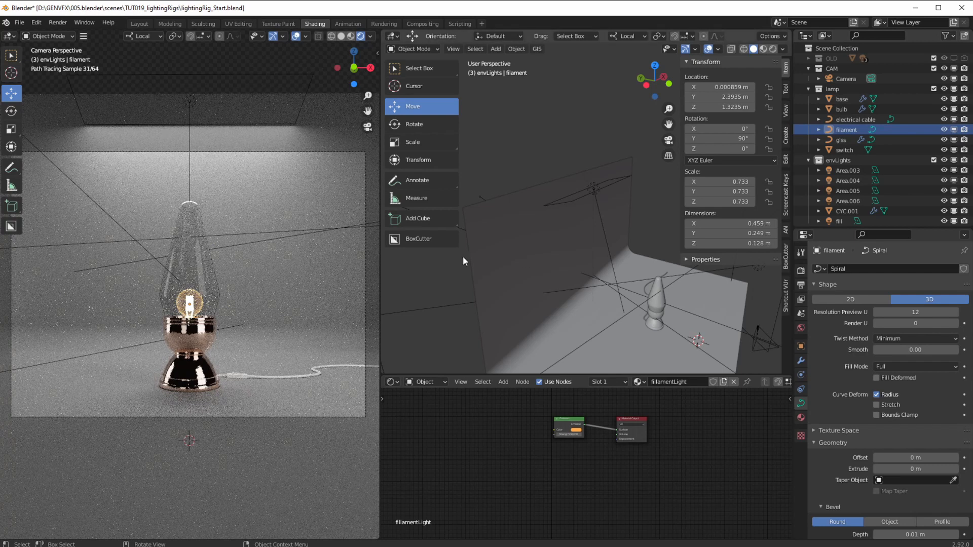
# Step: Darken the base color of the CYC backdrop's Principled BSDF material
pyautogui.click(508, 303)
pyautogui.scroll(6, 615, 436)
pyautogui.click(689, 449)
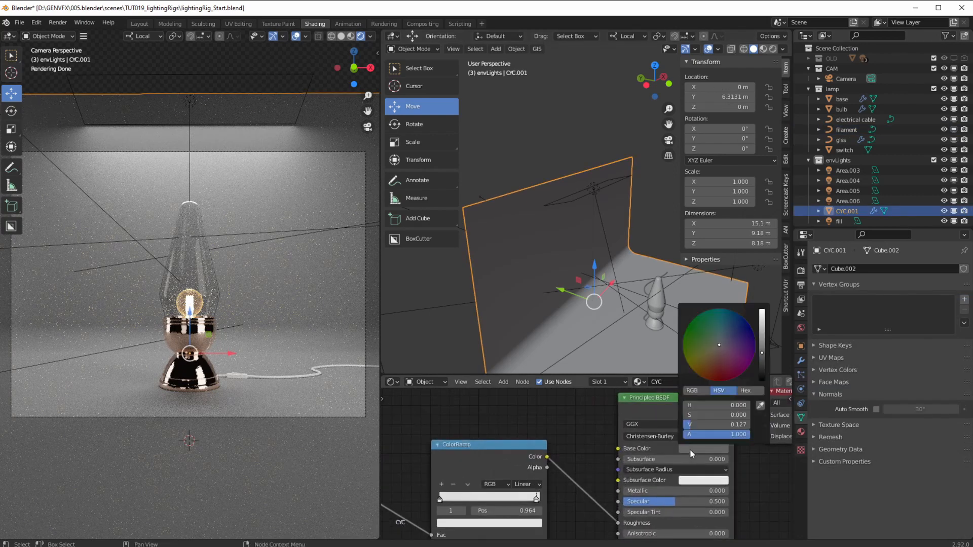
pyautogui.moveTo(762, 354); pyautogui.dragTo(761, 363)
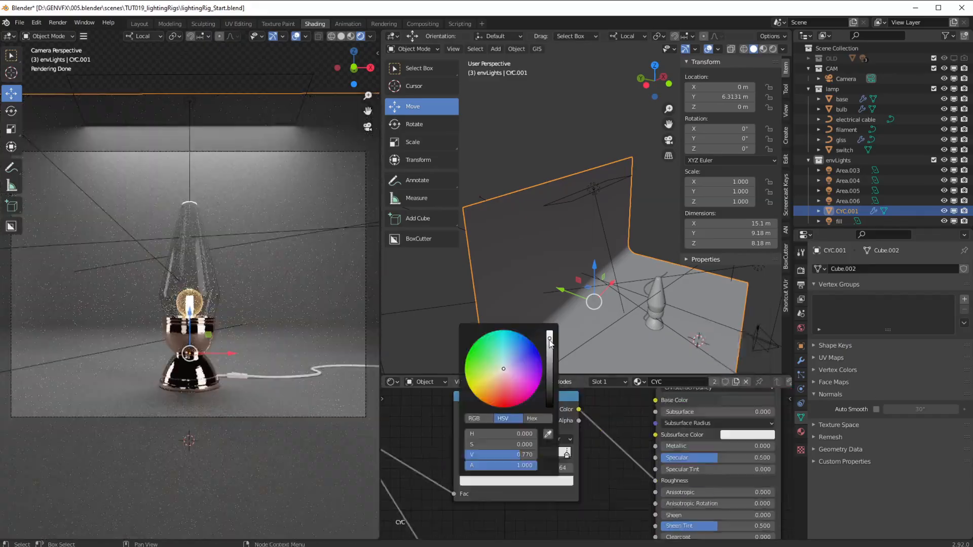
# Step: Darken the end stop of the backdrop's roughness ColorRamp slightly and brighten its start stop
pyautogui.moveTo(550, 340); pyautogui.dragTo(550, 344)
pyautogui.click(463, 455)
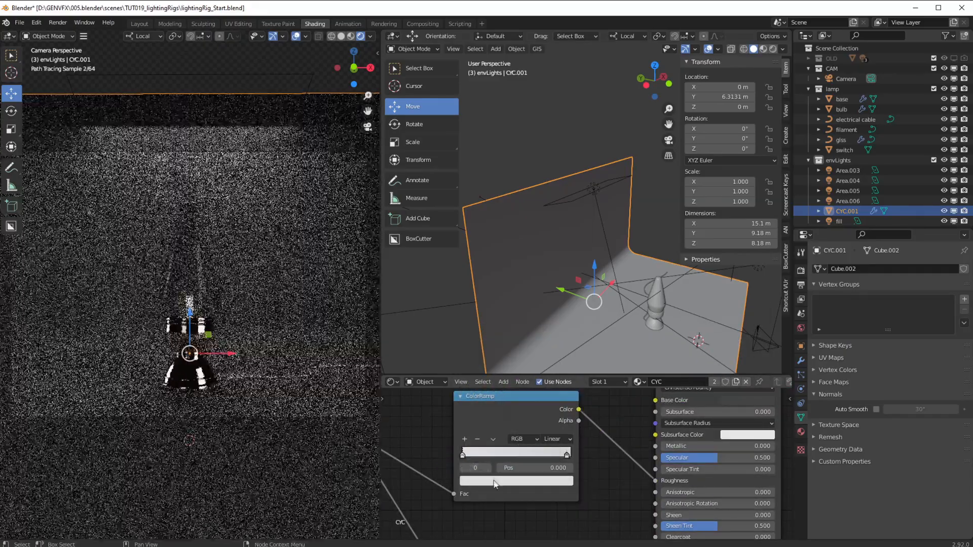
pyautogui.click(496, 481)
pyautogui.moveTo(549, 345); pyautogui.dragTo(549, 338)
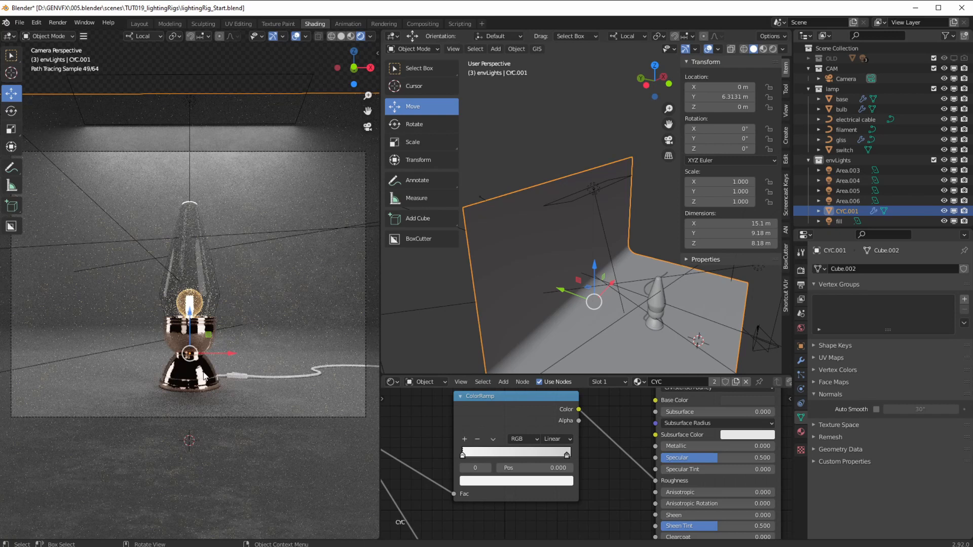
# Step: Set the filament material's emission strength to 250
pyautogui.click(845, 130)
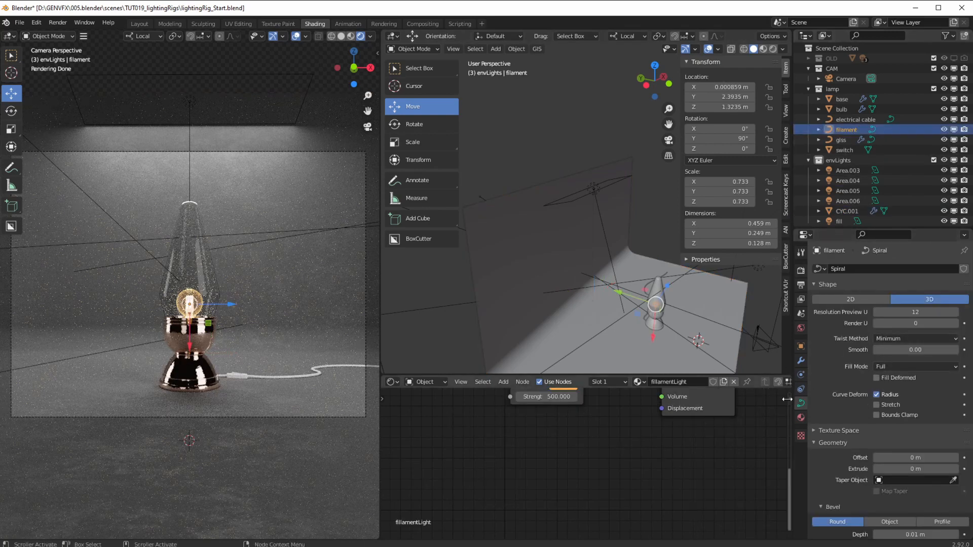
pyautogui.click(800, 419)
pyautogui.click(901, 375)
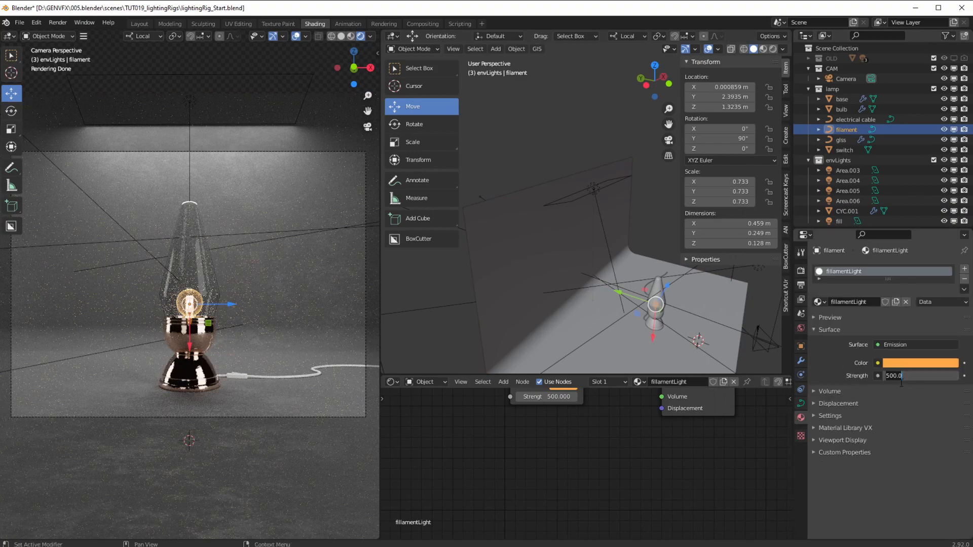
pyautogui.write('250')
pyautogui.press('Return')
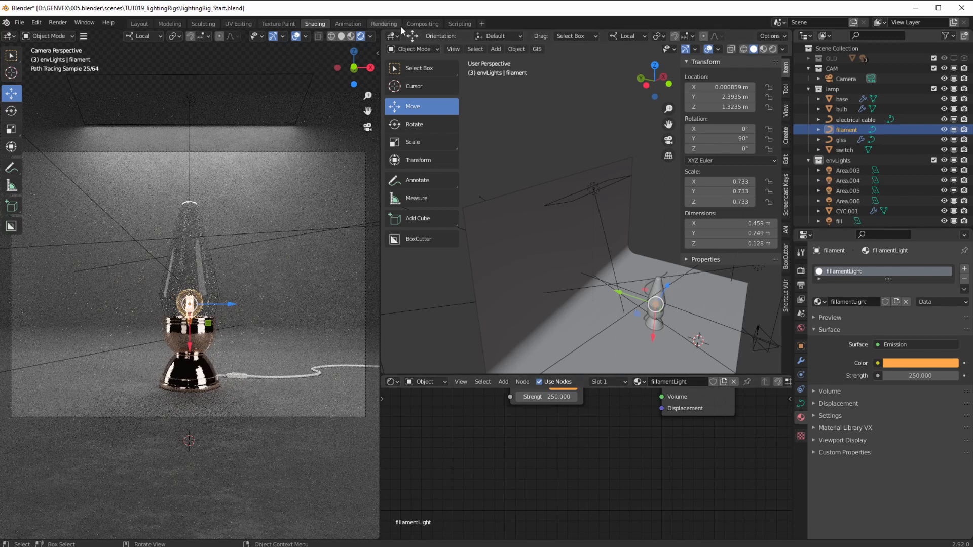
# Step: Switch to the Rendering workspace and render the current frame
pyautogui.click(384, 24)
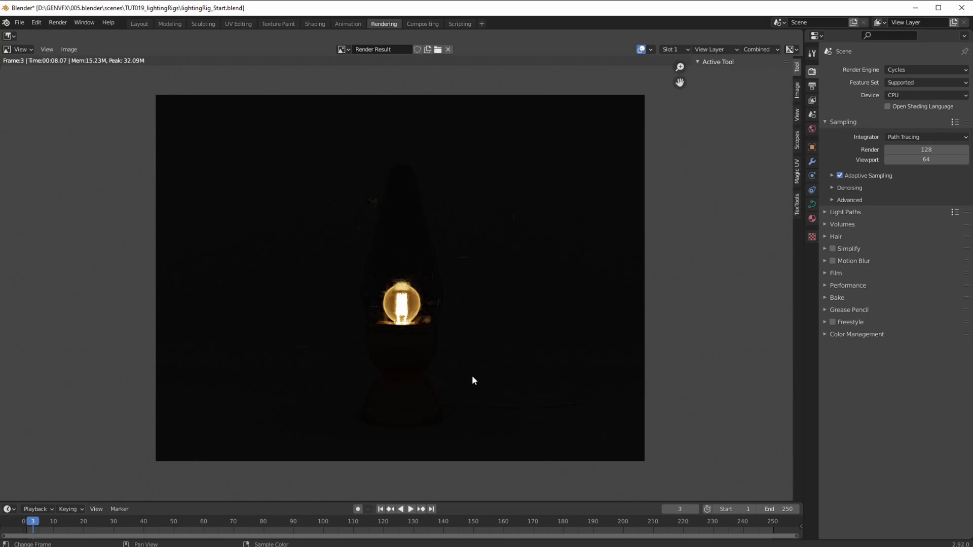
pyautogui.press('F12')
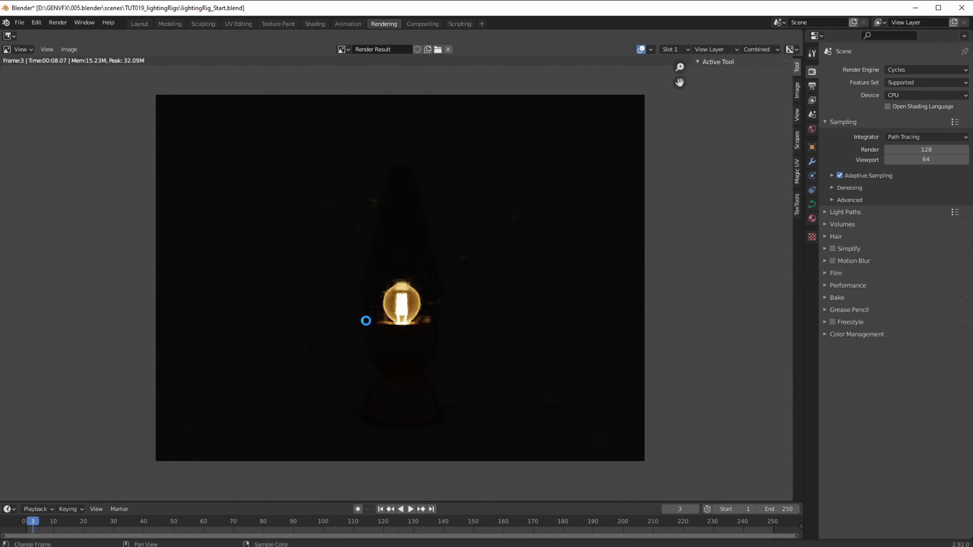